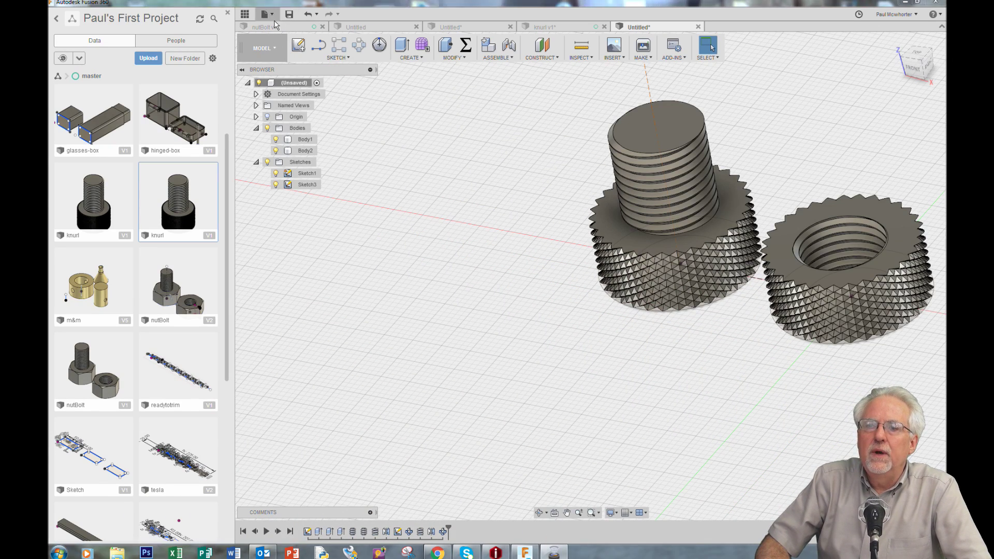
# Start a new design and sketch a center-diameter circle about 53 mm across, centred on the origin, on the horizontal origin plane.
pyautogui.click(266, 14)
pyautogui.click(280, 29)
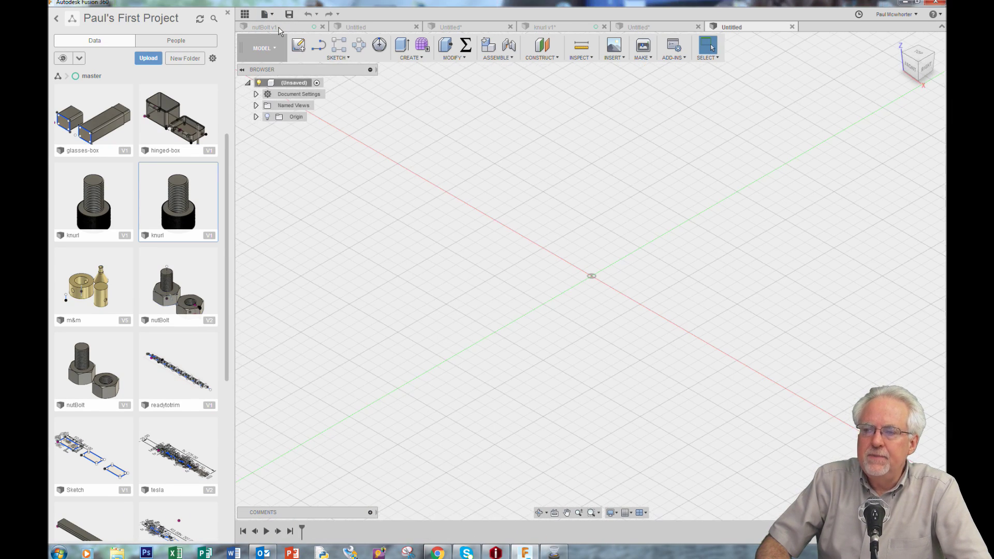
pyautogui.click(349, 58)
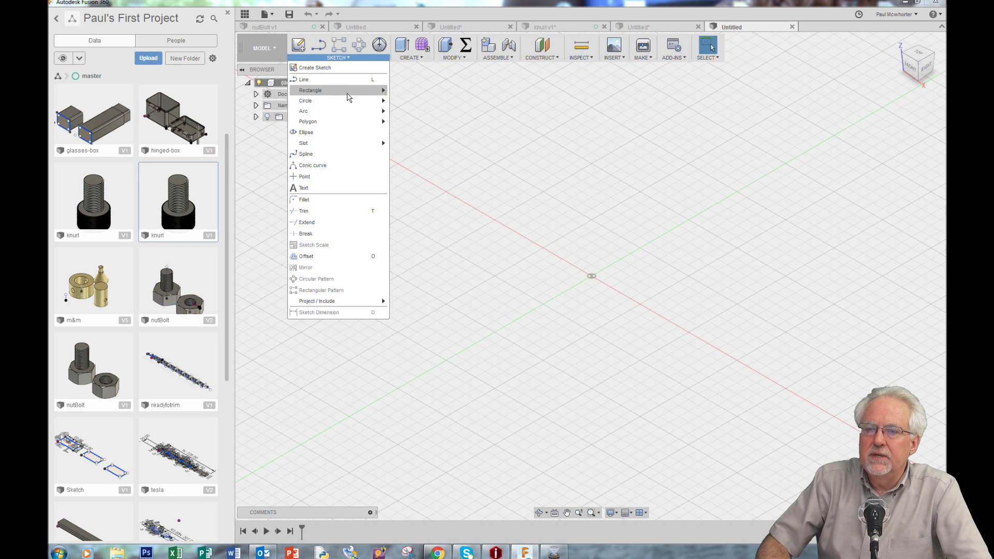
pyautogui.moveTo(352, 103)
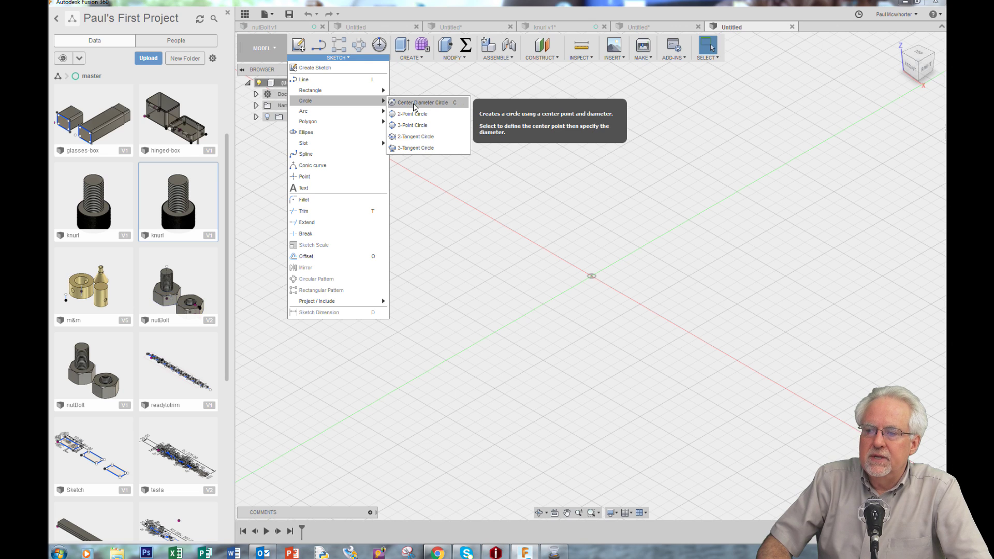
pyautogui.click(414, 103)
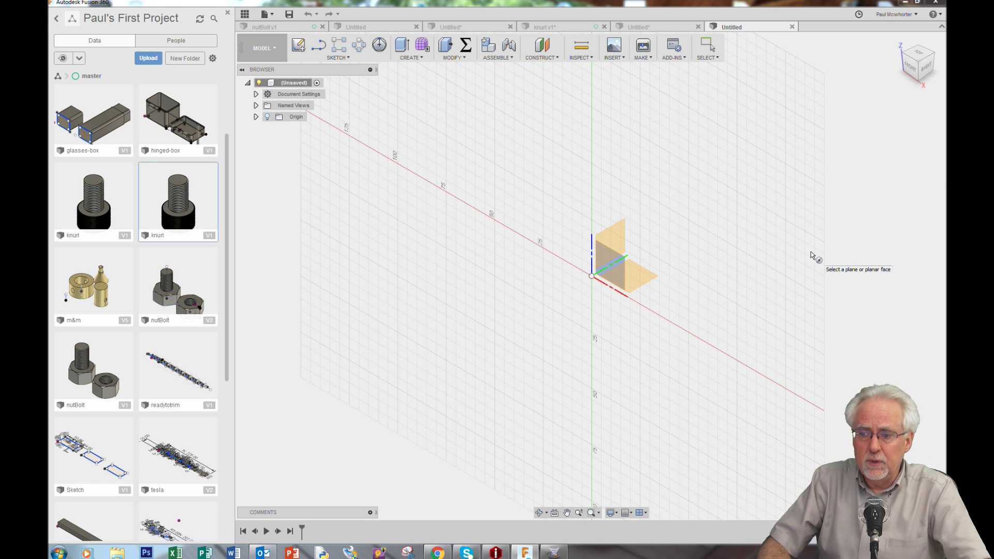
pyautogui.click(647, 280)
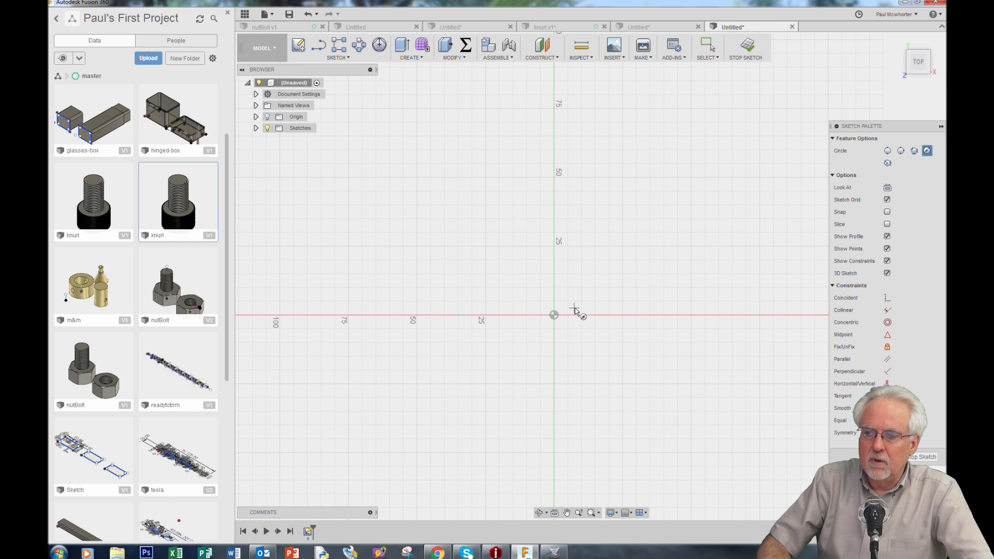
pyautogui.click(557, 314)
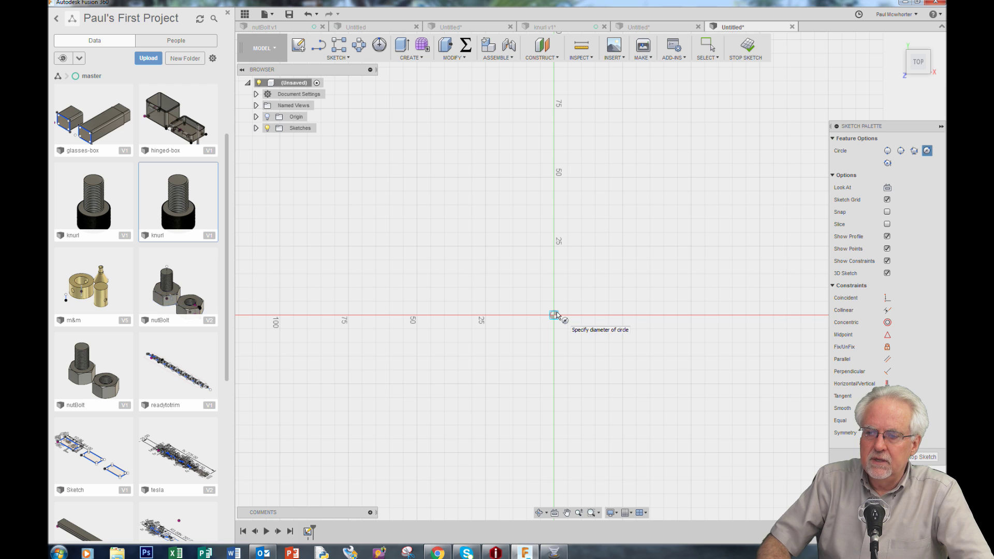
pyautogui.click(614, 276)
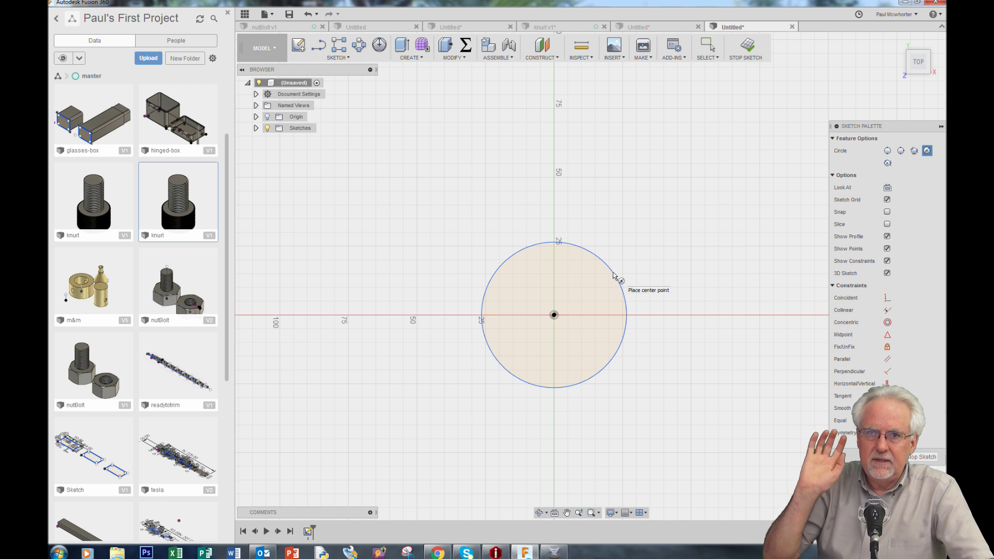
# Dimension the circle's diameter as 25 mm.
pyautogui.press('d')
pyautogui.click(623, 282)
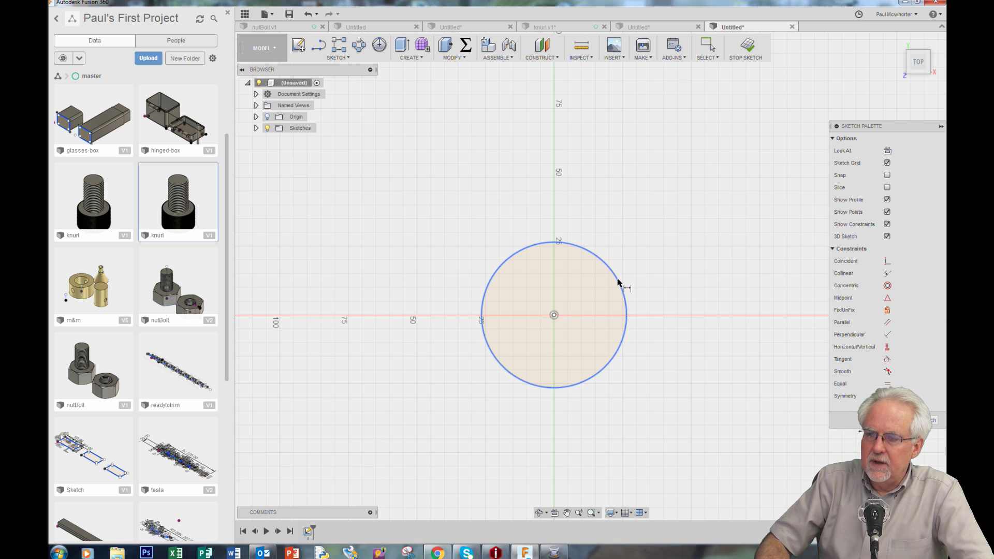
pyautogui.click(685, 279)
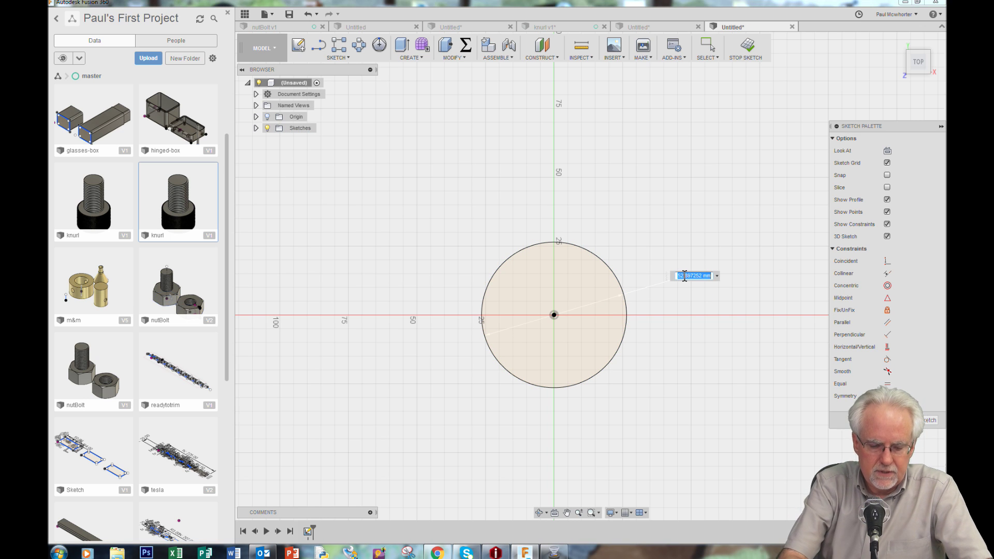
pyautogui.press('Return')
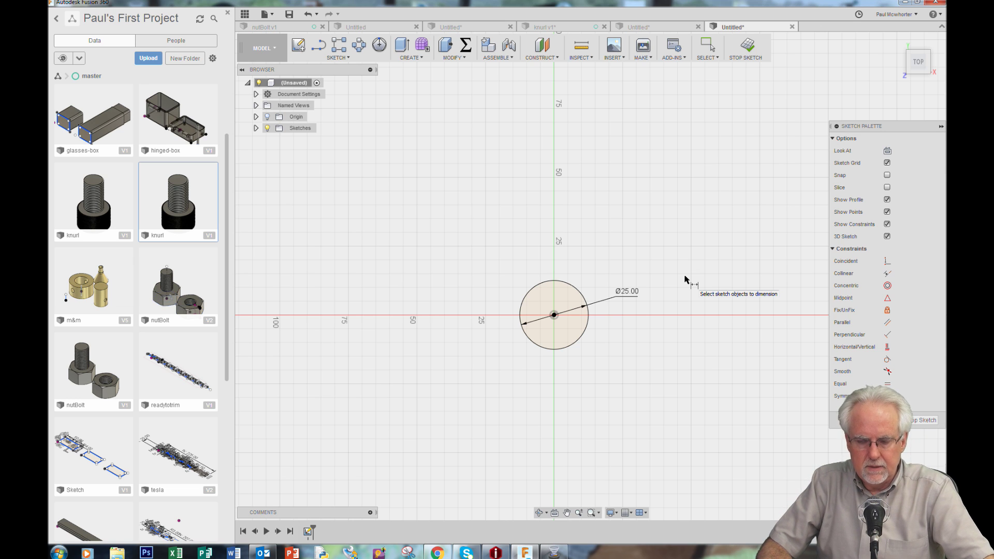
# Draw a smaller concentric circle at the origin inside the 25 mm circle and dimension its diameter as 15 mm.
pyautogui.press('c')
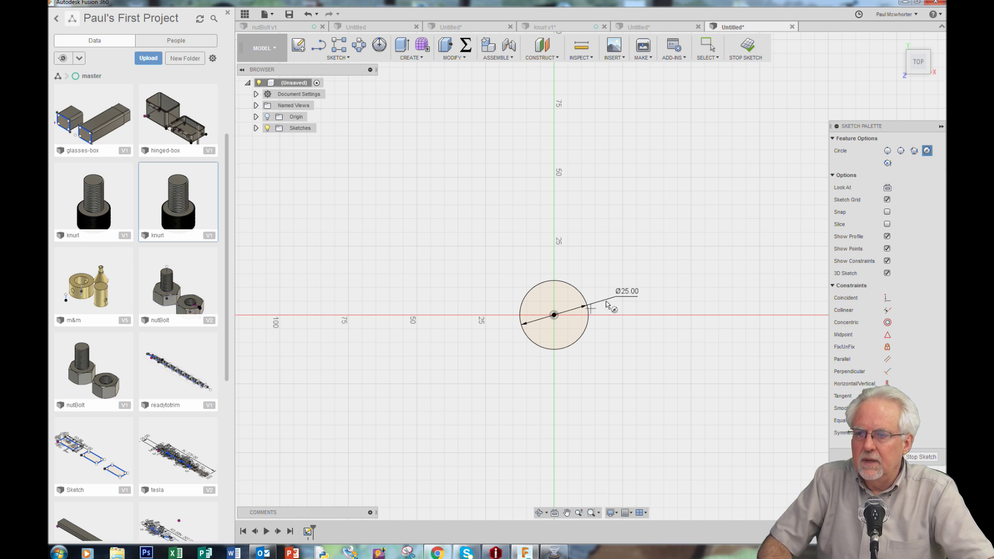
pyautogui.click(553, 314)
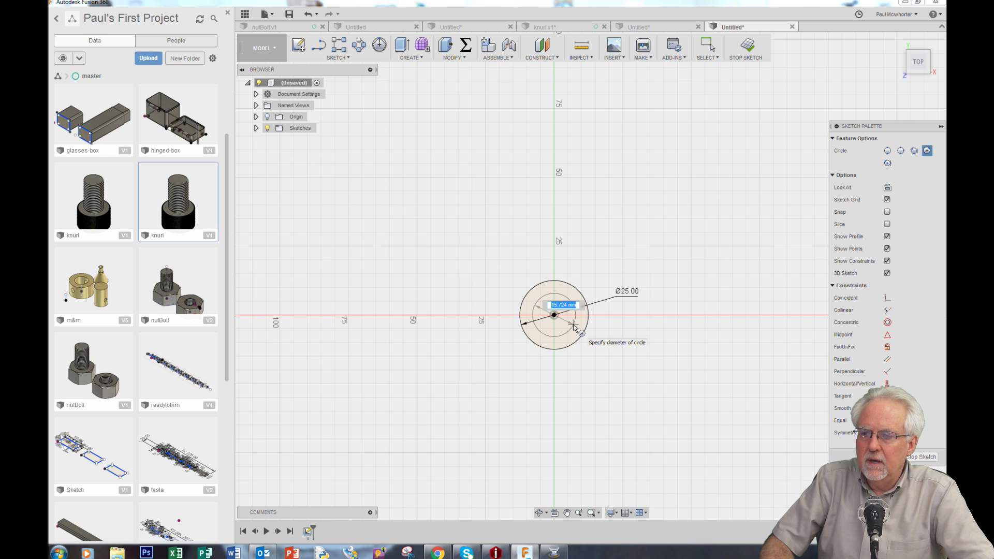
pyautogui.click(574, 326)
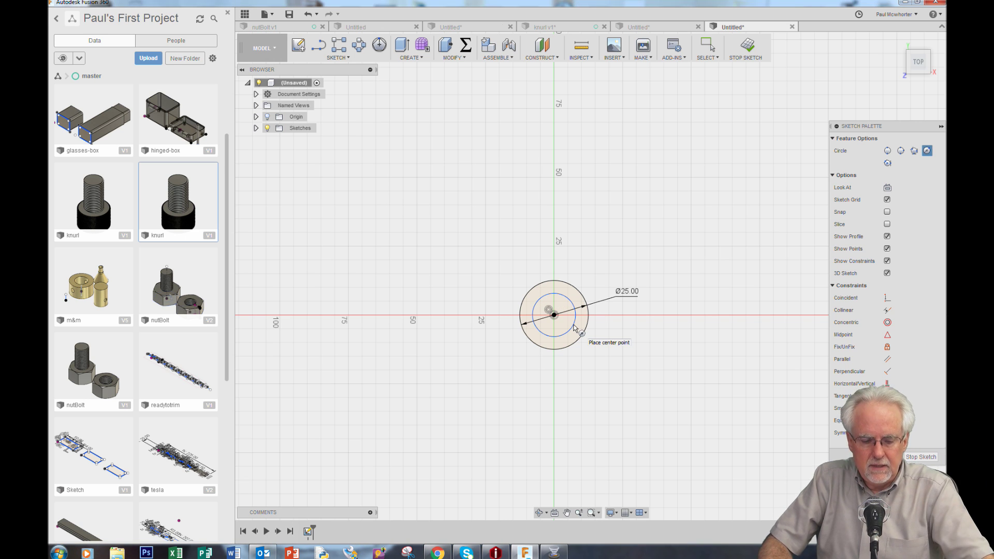
pyautogui.press('d')
pyautogui.click(572, 330)
pyautogui.click(642, 351)
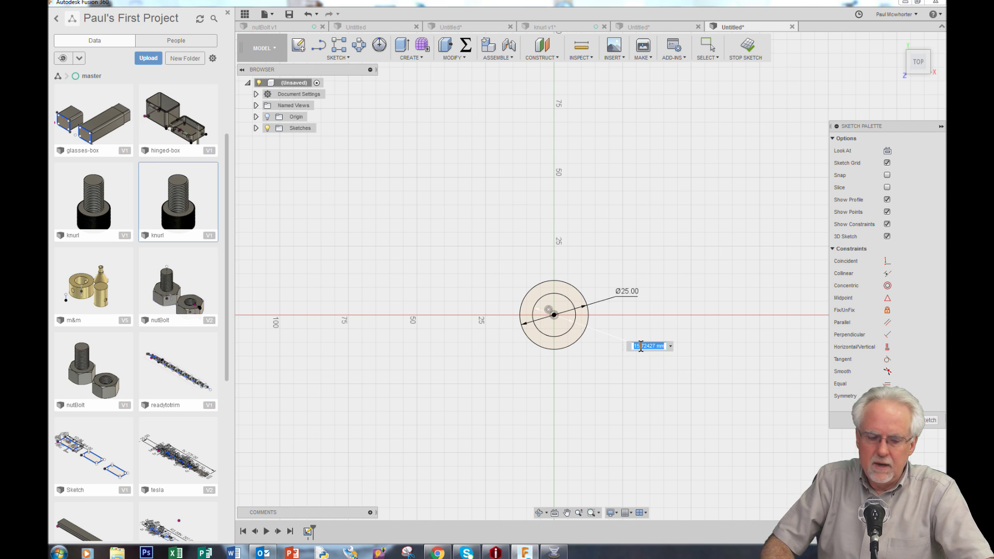
pyautogui.press('Return')
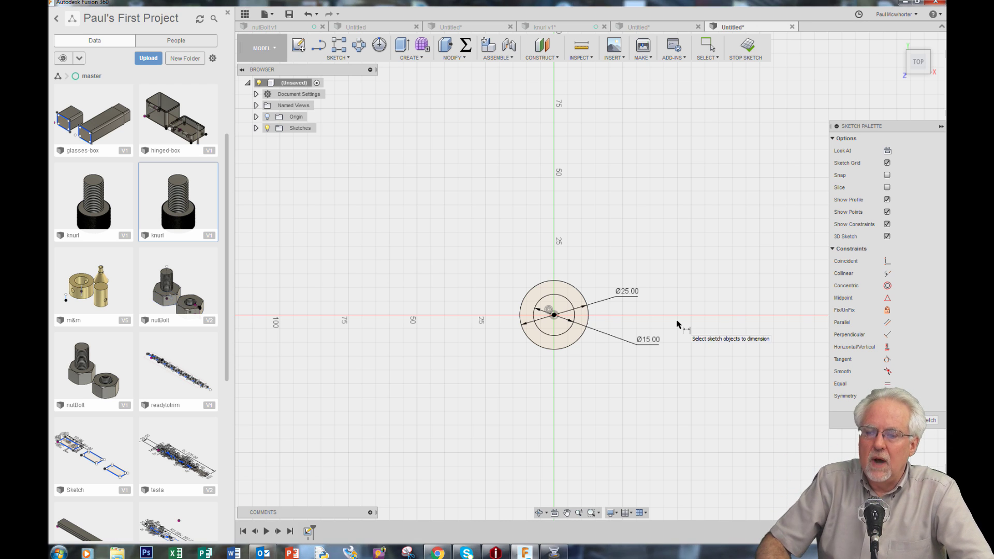
# Draw a horizontal line about 40 mm long from the origin along negative X and convert it to a construction line.
pyautogui.press('l')
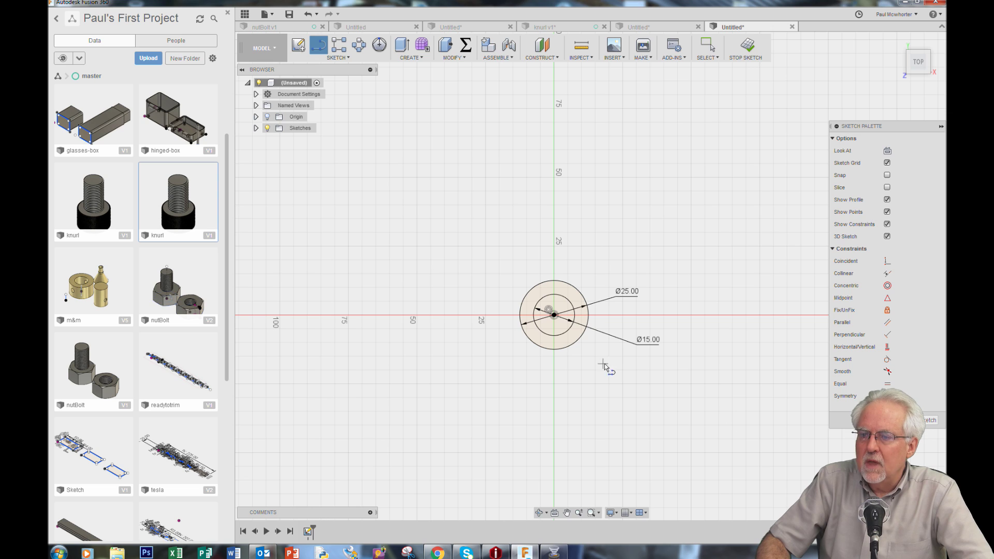
pyautogui.click(554, 314)
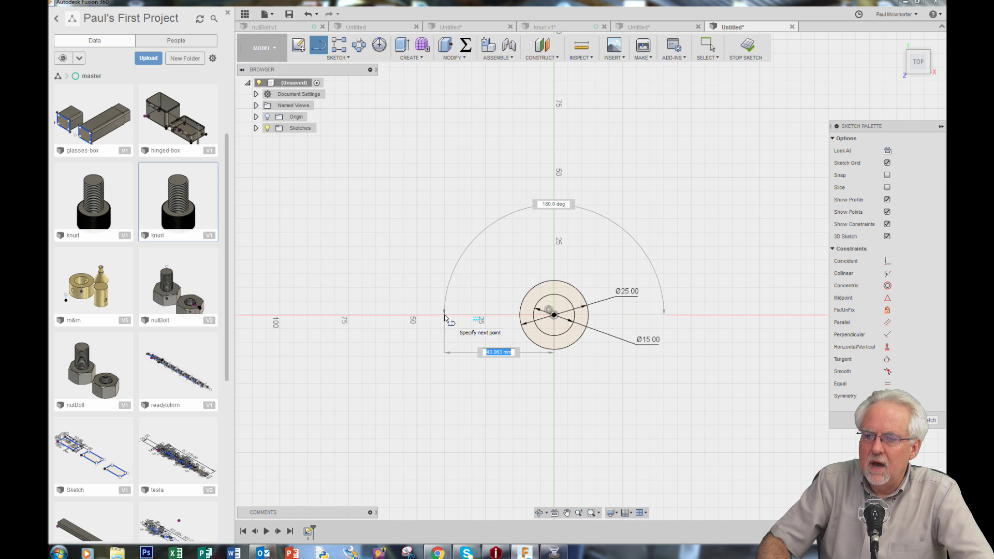
pyautogui.click(444, 315)
pyautogui.press('Escape')
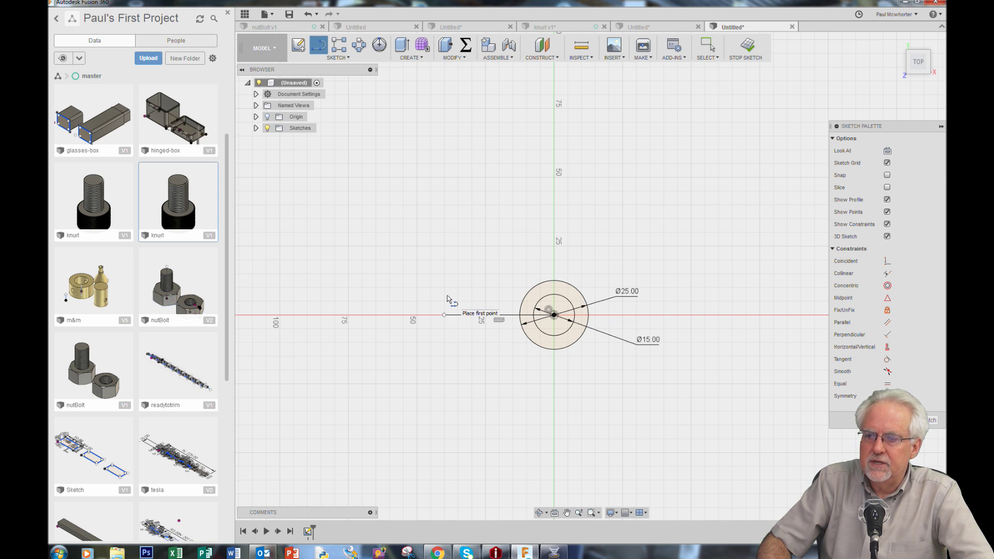
pyautogui.click(707, 46)
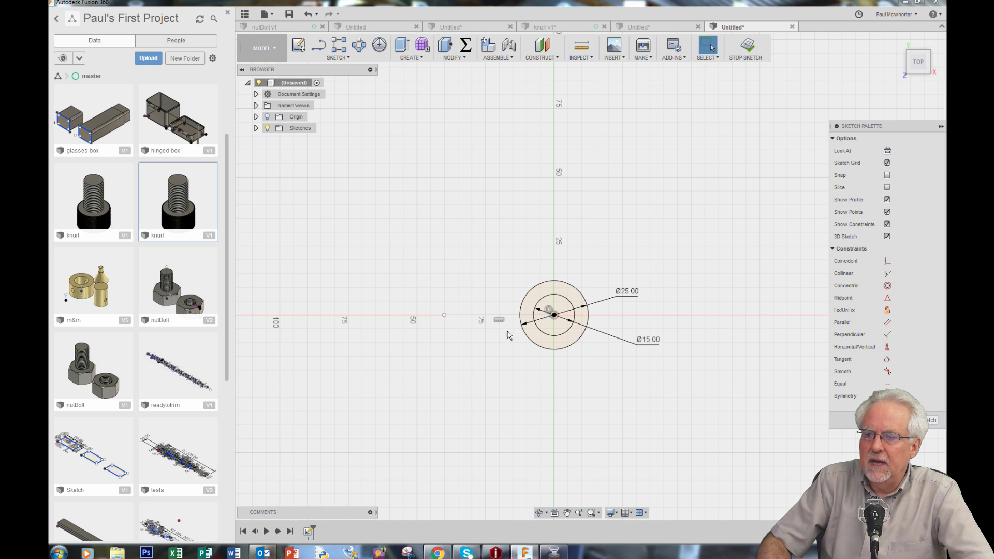
pyautogui.rightClick(466, 314)
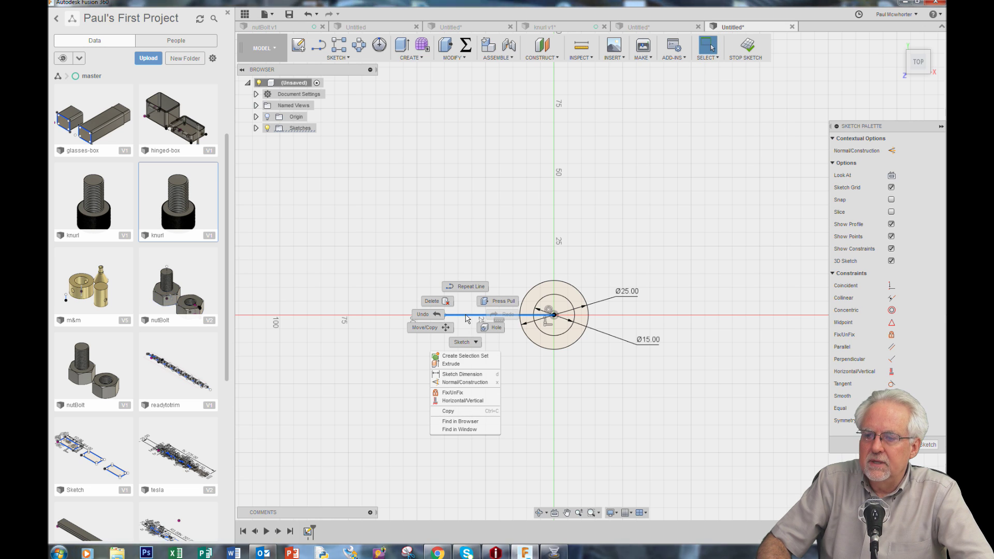
pyautogui.click(466, 383)
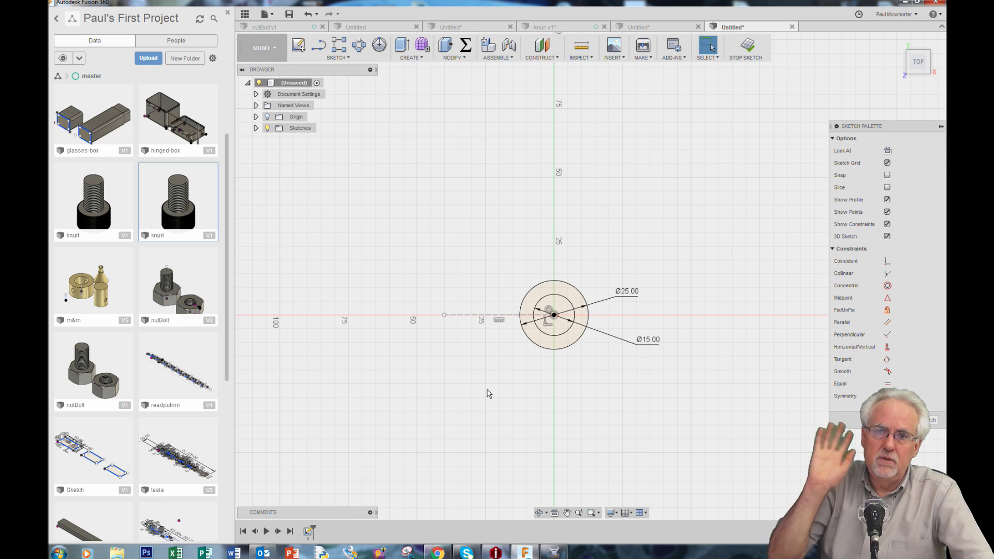
# Dimension the construction line's length as 35 mm.
pyautogui.press('d')
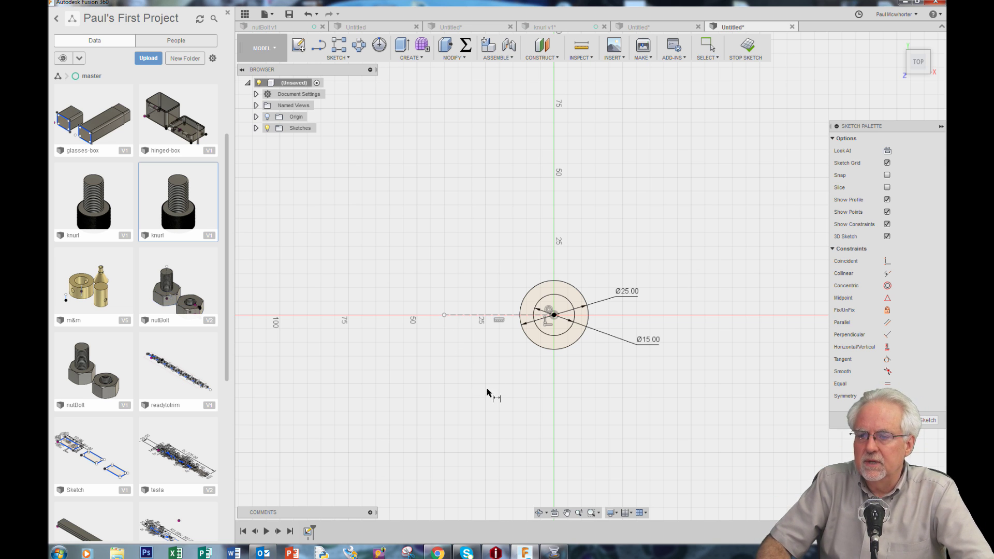
pyautogui.click(468, 316)
pyautogui.click(471, 403)
pyautogui.write('35')
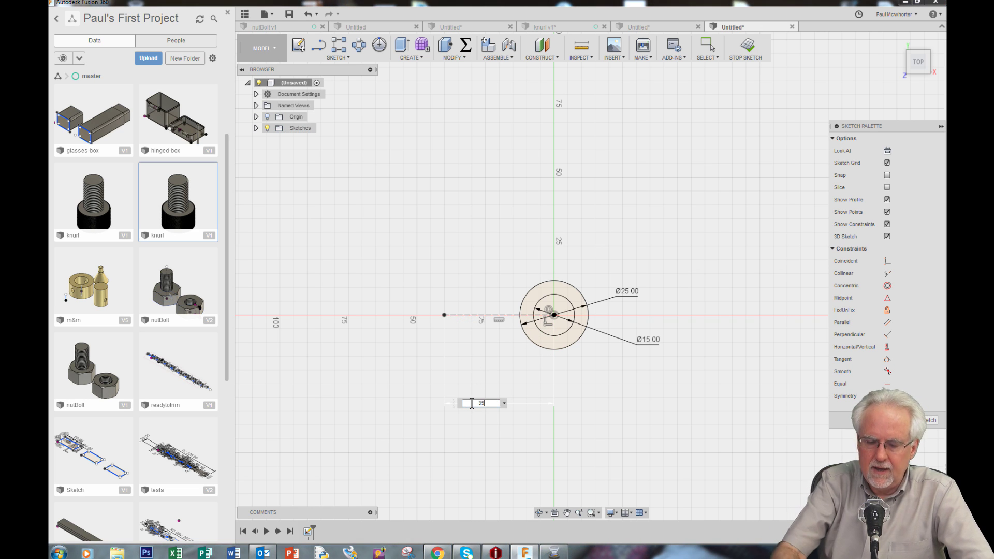
pyautogui.press('Return')
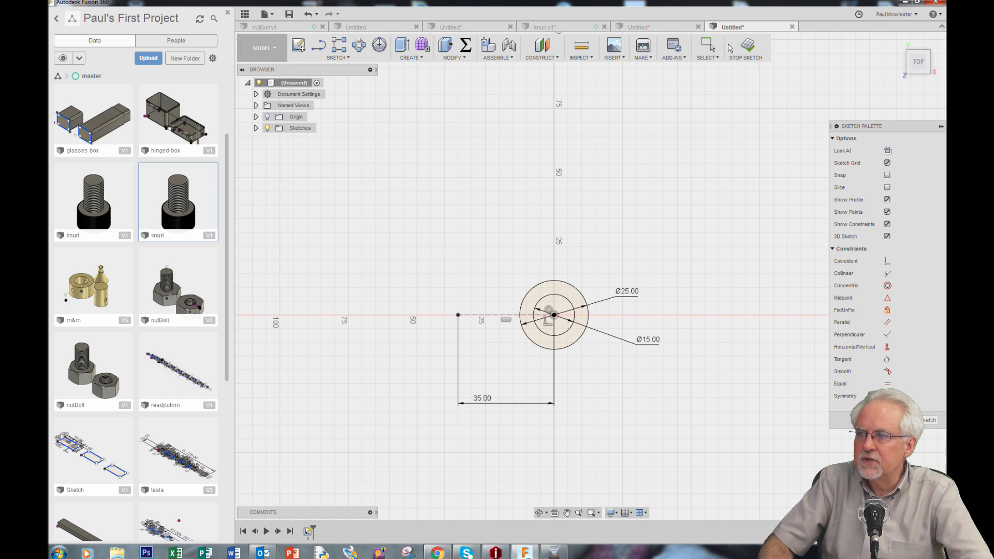
# Copy the two concentric circles with their dimensions and paste the copy with an X distance of -20 mm.
pyautogui.click(705, 48)
pyautogui.moveTo(495, 231); pyautogui.dragTo(665, 387)
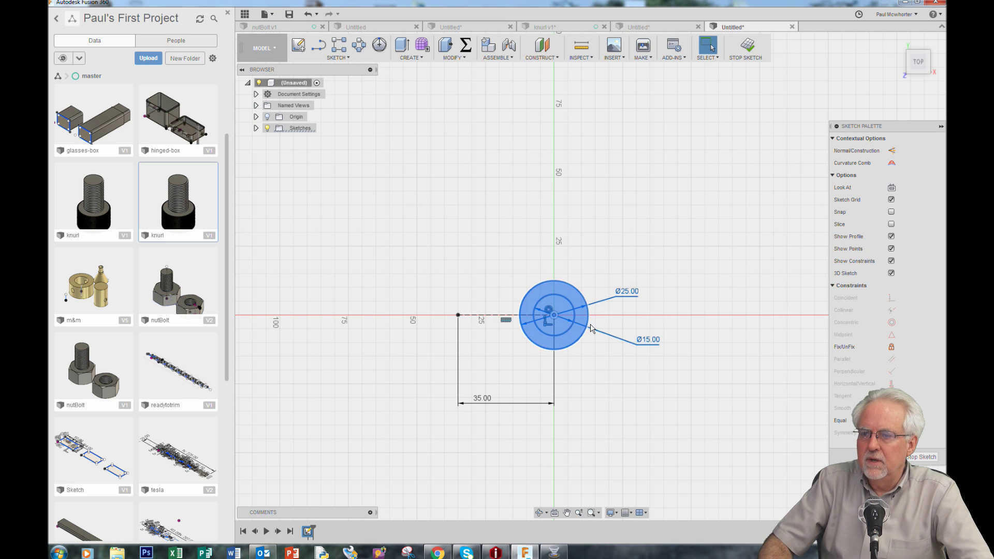
pyautogui.rightClick(577, 312)
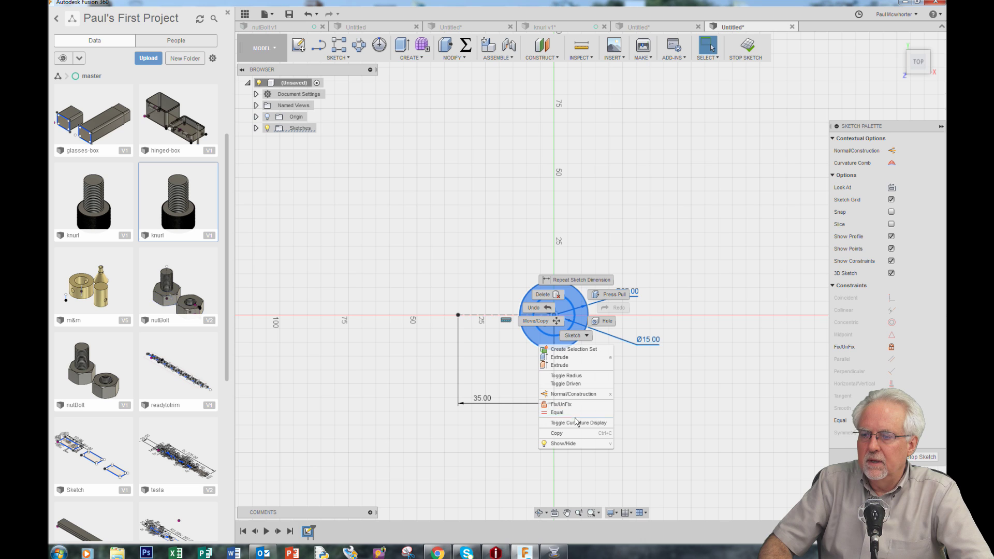
pyautogui.click(576, 432)
pyautogui.click(641, 183)
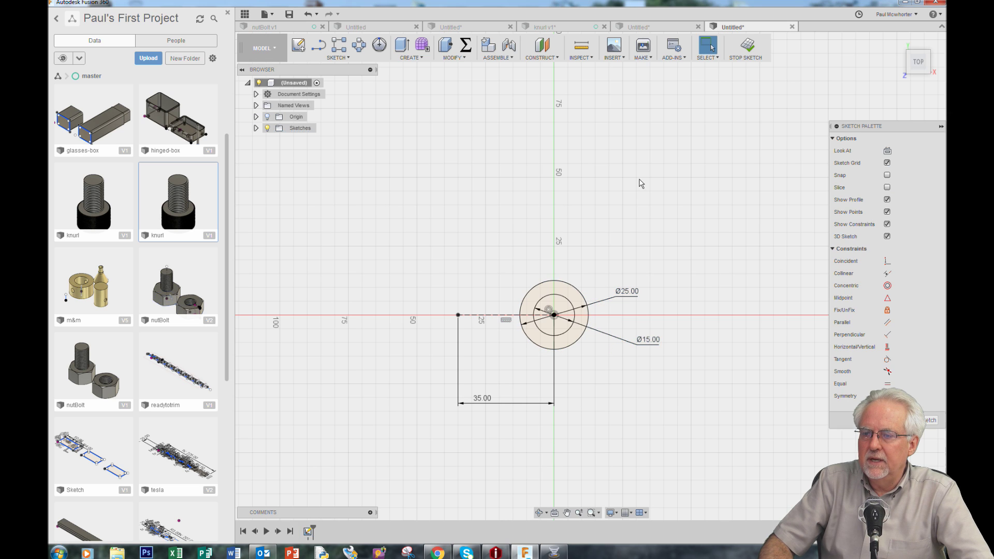
pyautogui.rightClick(405, 225)
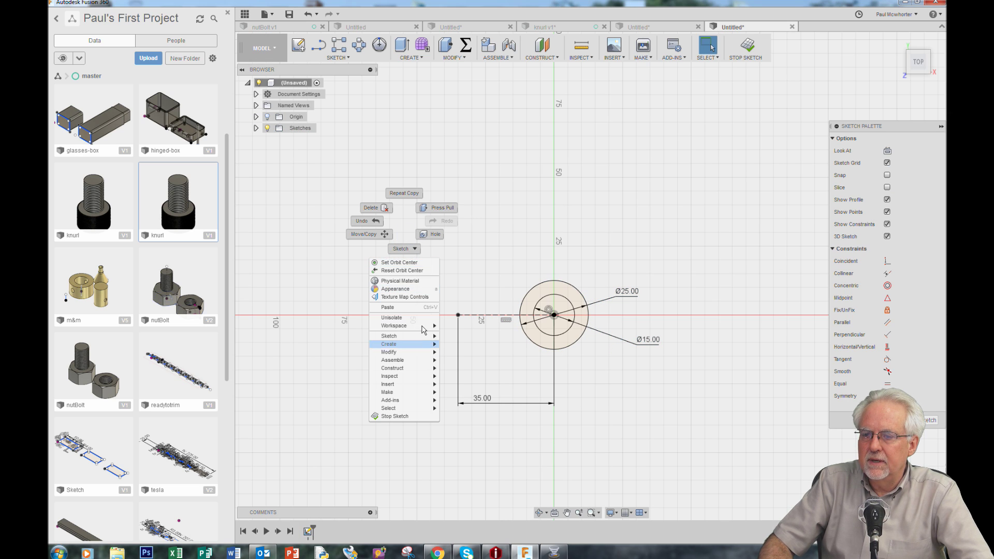
pyautogui.click(415, 307)
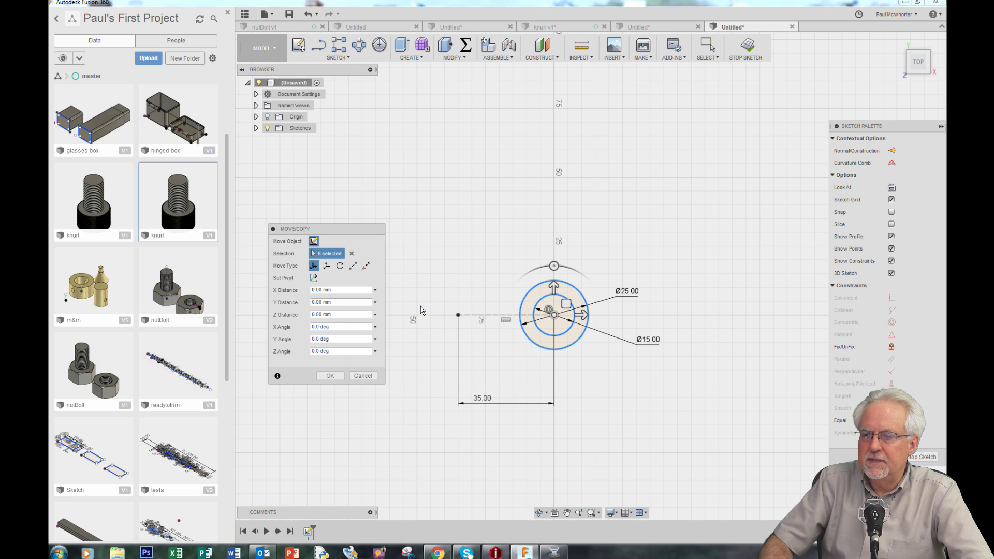
pyautogui.moveTo(582, 317); pyautogui.dragTo(523, 324)
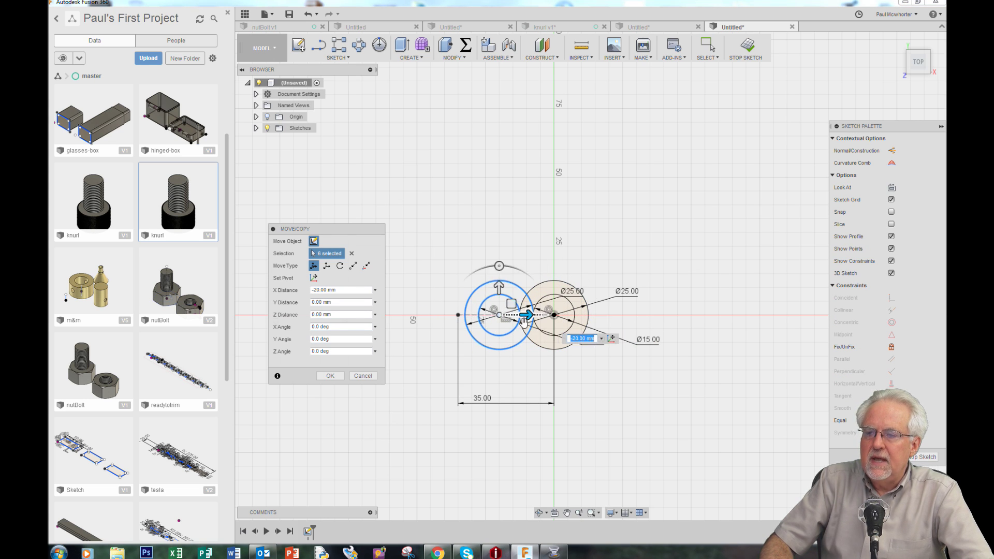
pyautogui.click(330, 377)
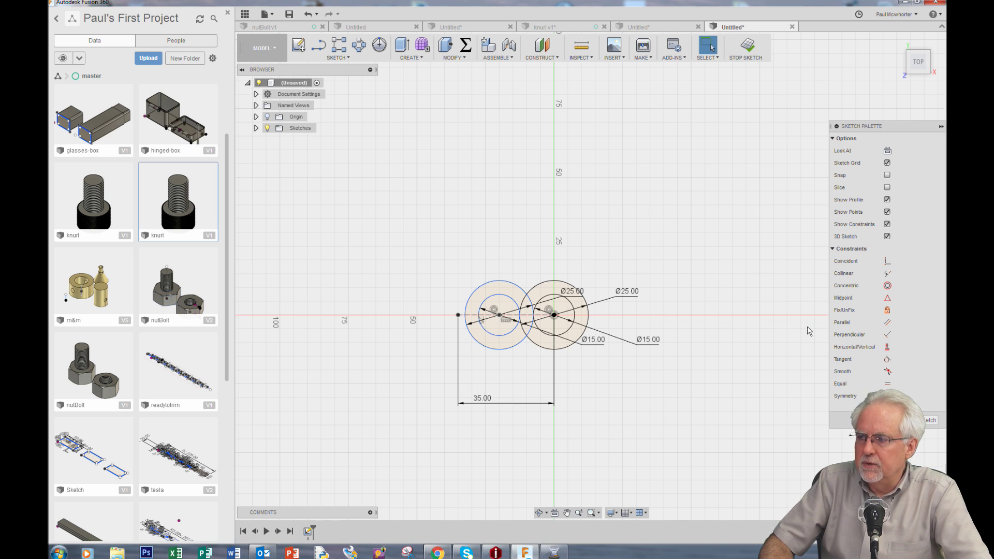
# Apply a Coincident constraint between the copied circles' centre and the free end of the construction line.
pyautogui.click(886, 261)
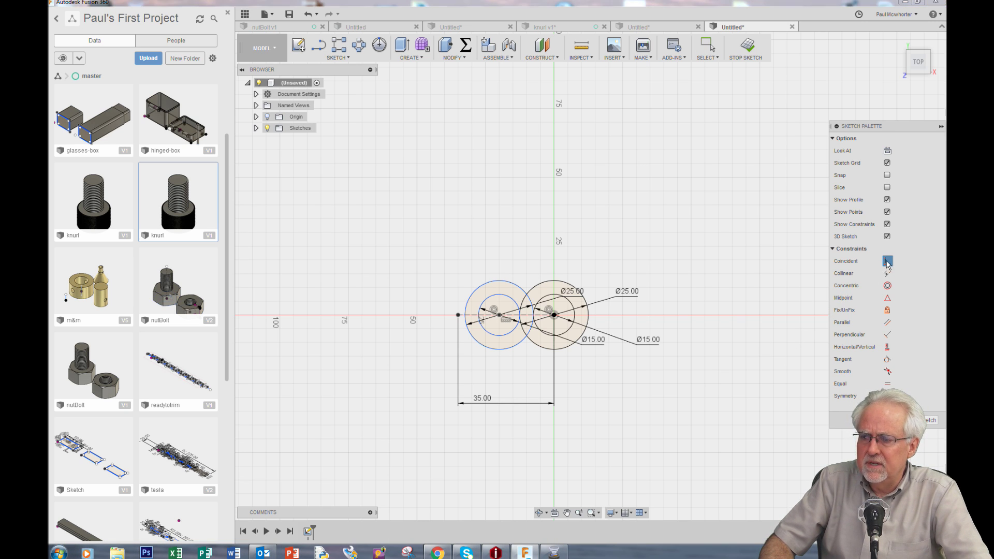
pyautogui.click(499, 315)
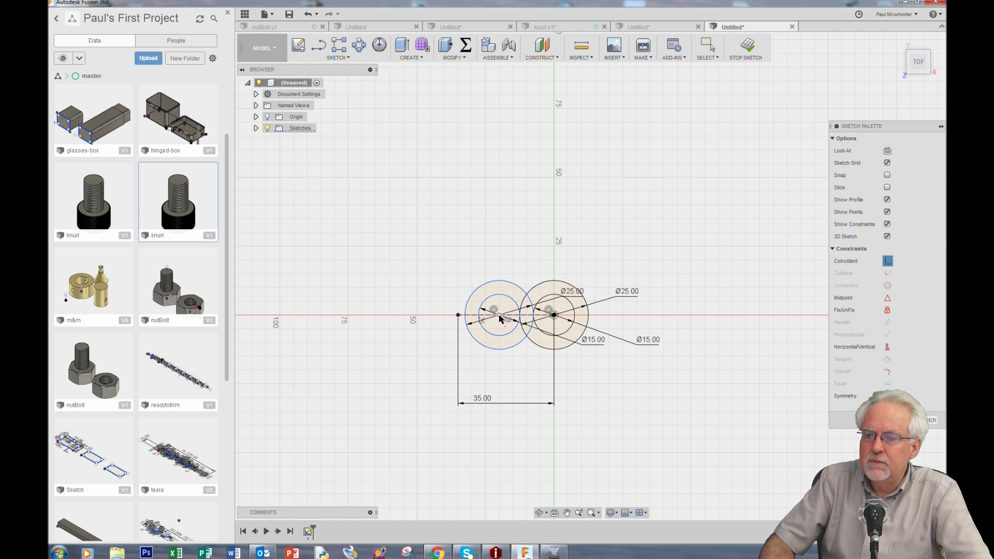
pyautogui.click(458, 315)
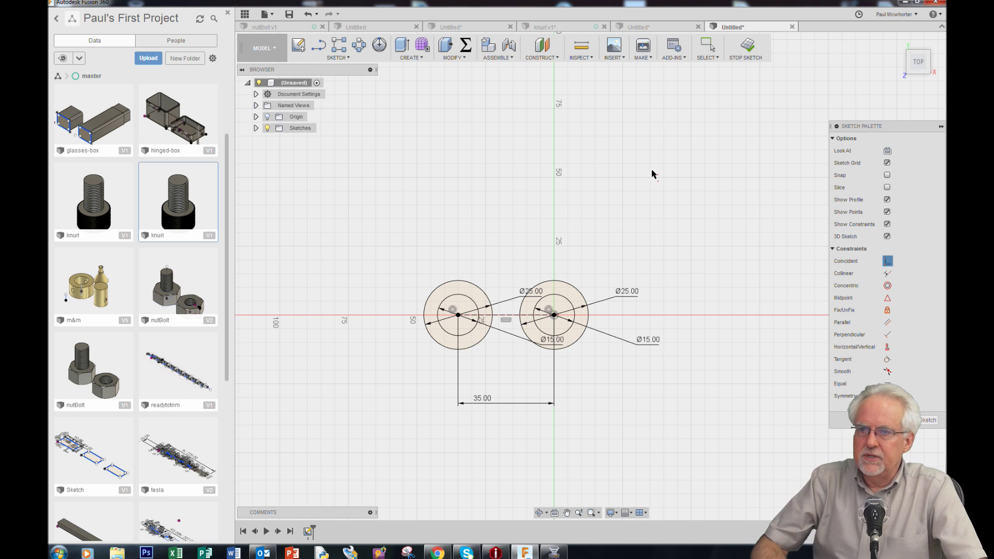
pyautogui.click(897, 41)
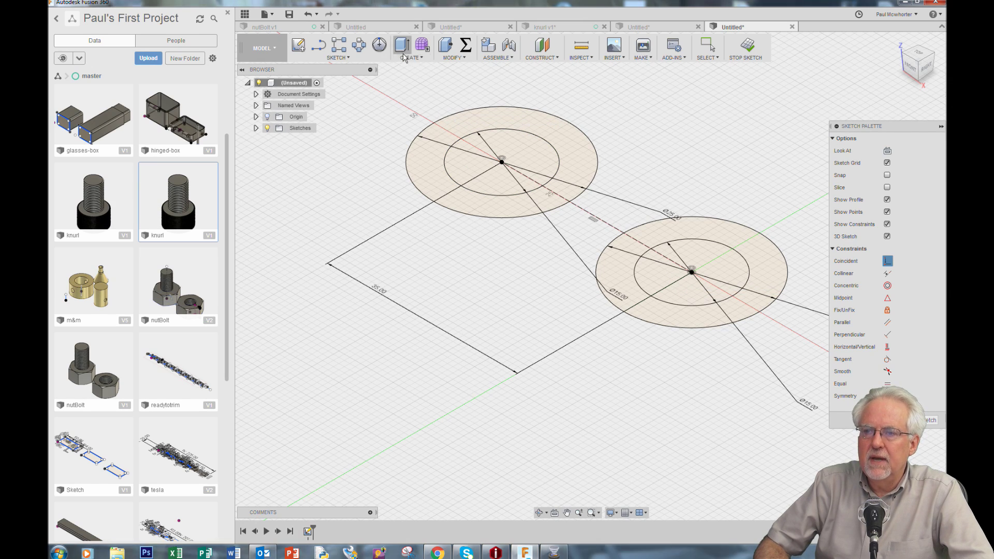
# Extrude the inner circle at the origin 25 mm as a new body to form the bolt shaft.
pyautogui.click(420, 58)
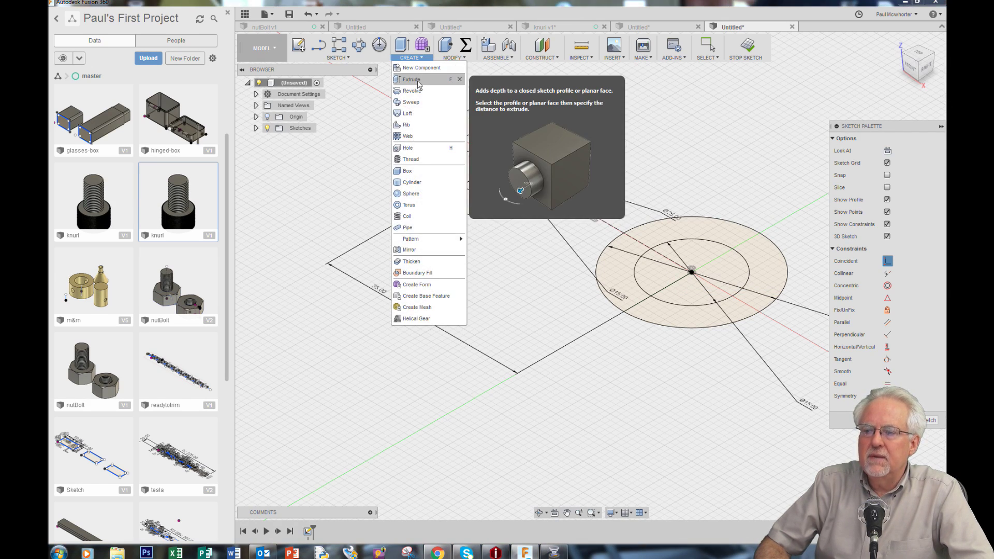
pyautogui.click(420, 86)
pyautogui.click(676, 276)
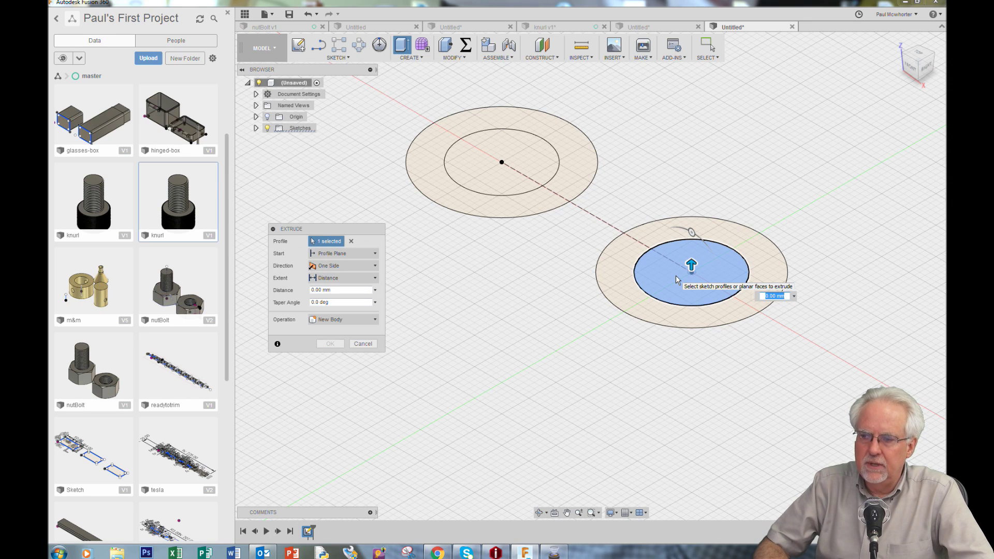
pyautogui.write('50')
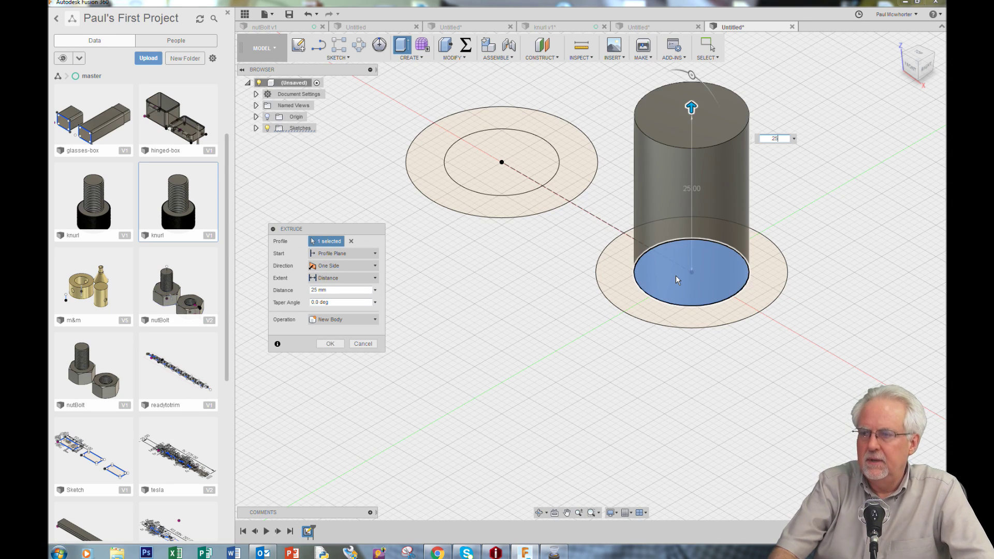
pyautogui.press('Return')
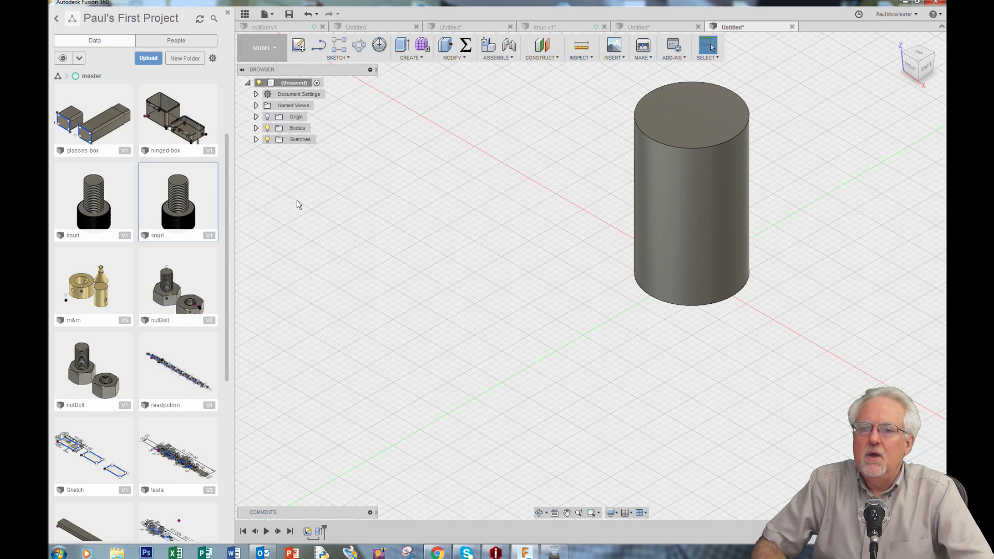
# Show the circle sketch again and extrude both outer rings 10 mm with the Join operation.
pyautogui.click(255, 140)
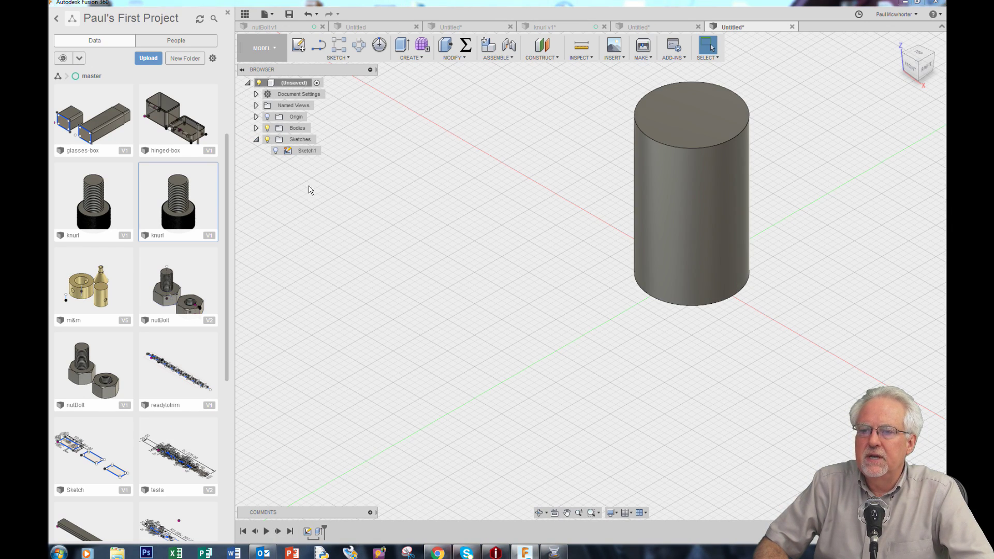
pyautogui.click(275, 151)
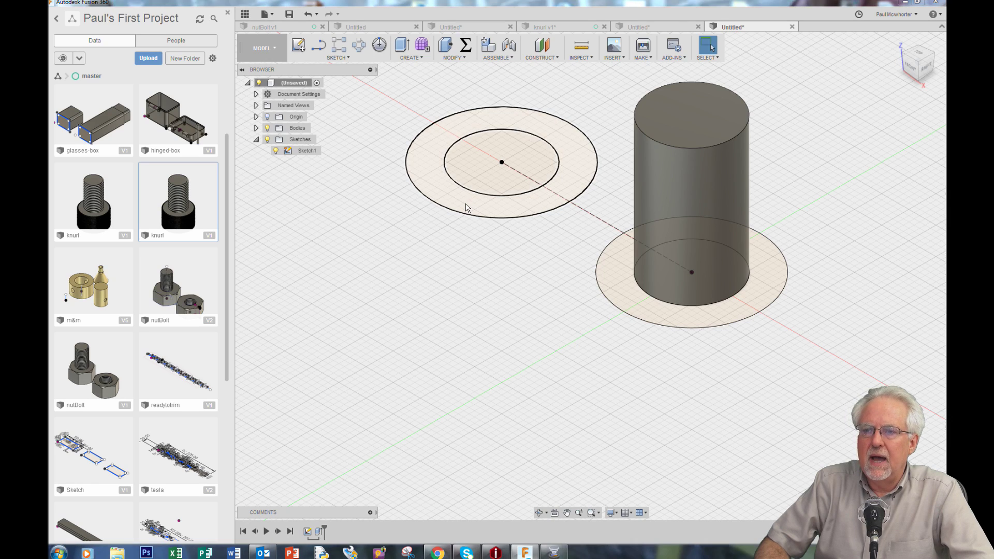
pyautogui.click(404, 48)
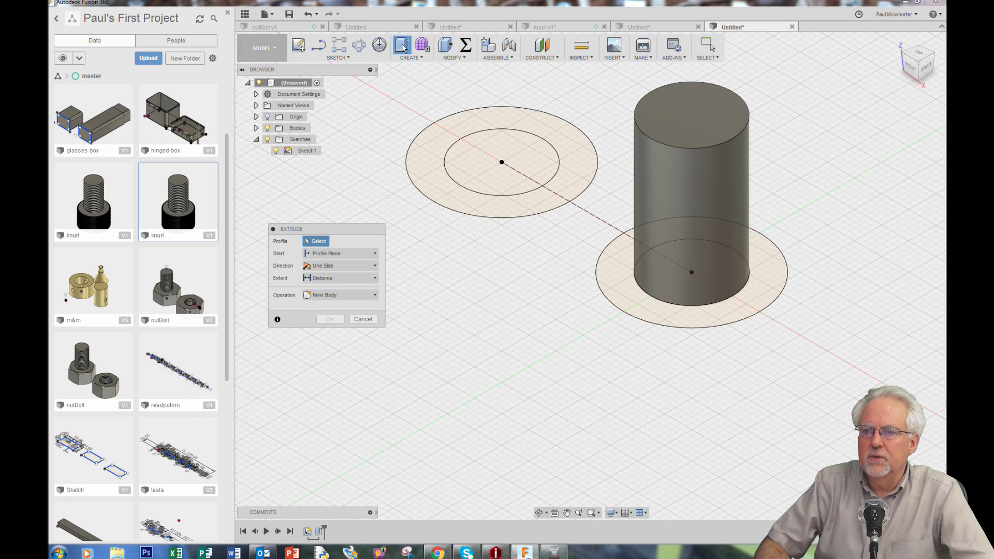
pyautogui.click(474, 211)
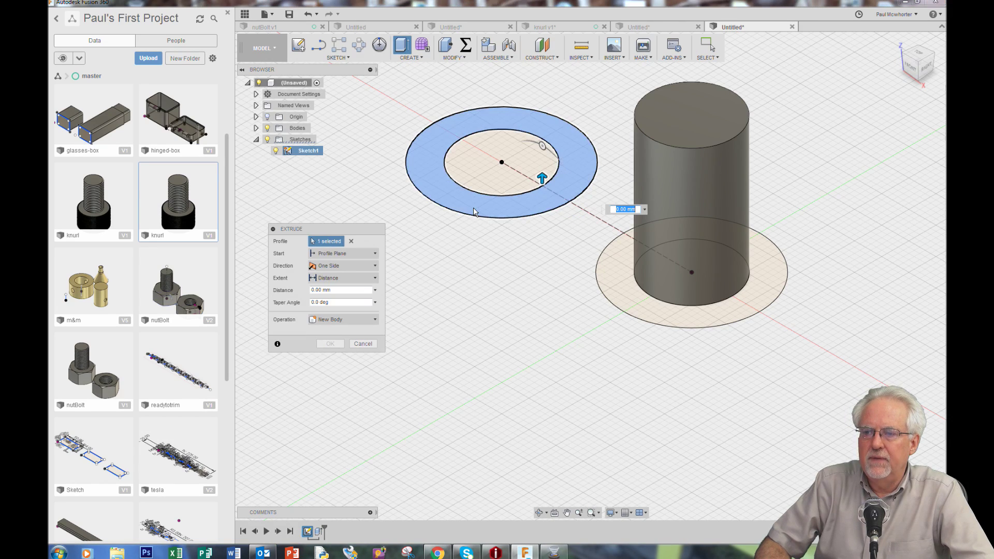
pyautogui.click(636, 311)
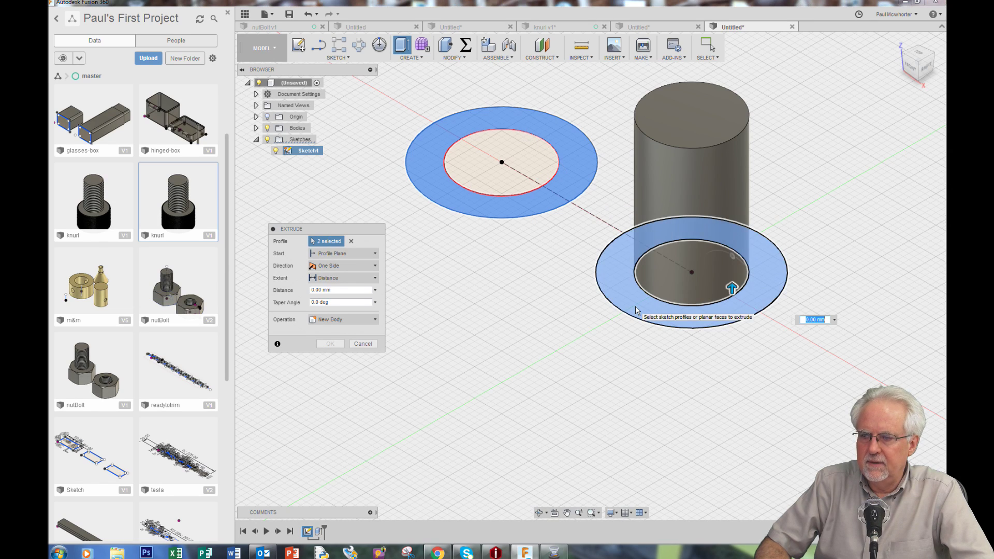
pyautogui.click(347, 291)
pyautogui.write('15')
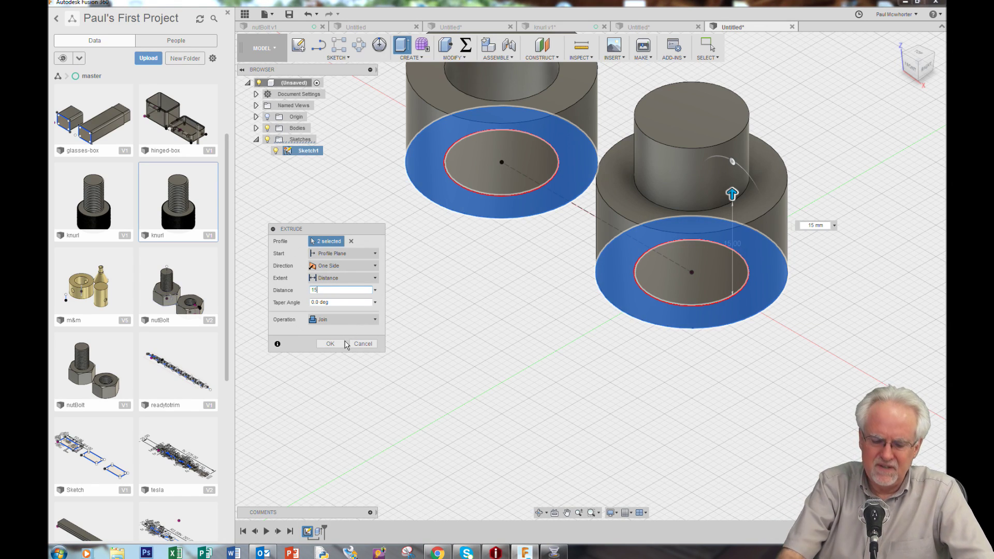
pyautogui.press('BackSpace')
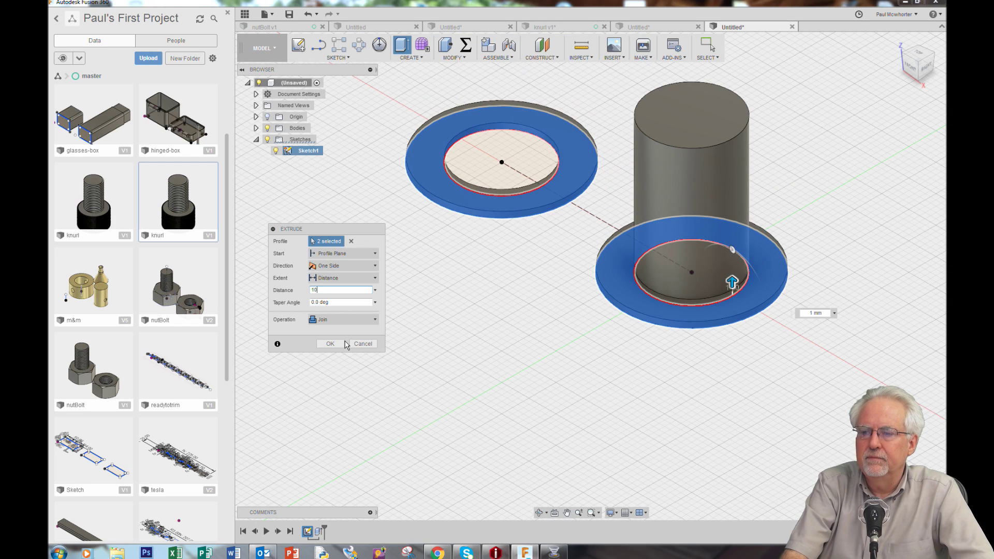
pyautogui.click(345, 344)
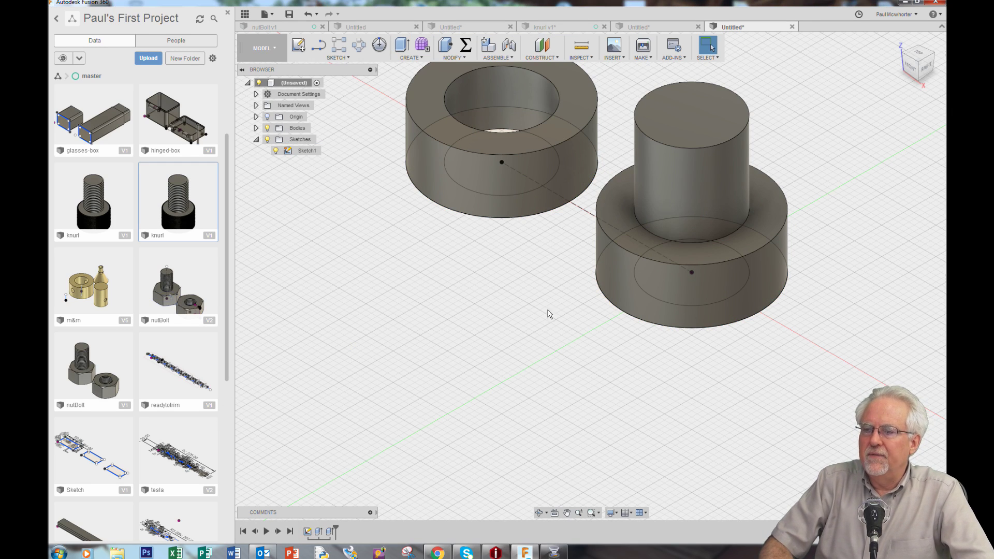
# Add a modeled, full-length M15x1.5 ISO Metric thread to the inner face of the nut's hole.
pyautogui.scroll(-2, 792, 440)
pyautogui.scroll(3, 677, 111)
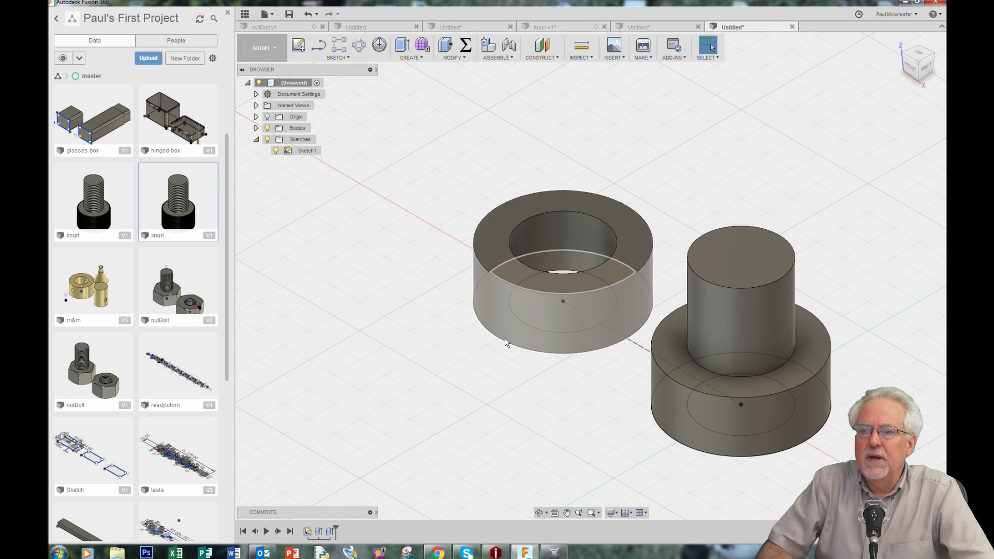
pyautogui.click(410, 58)
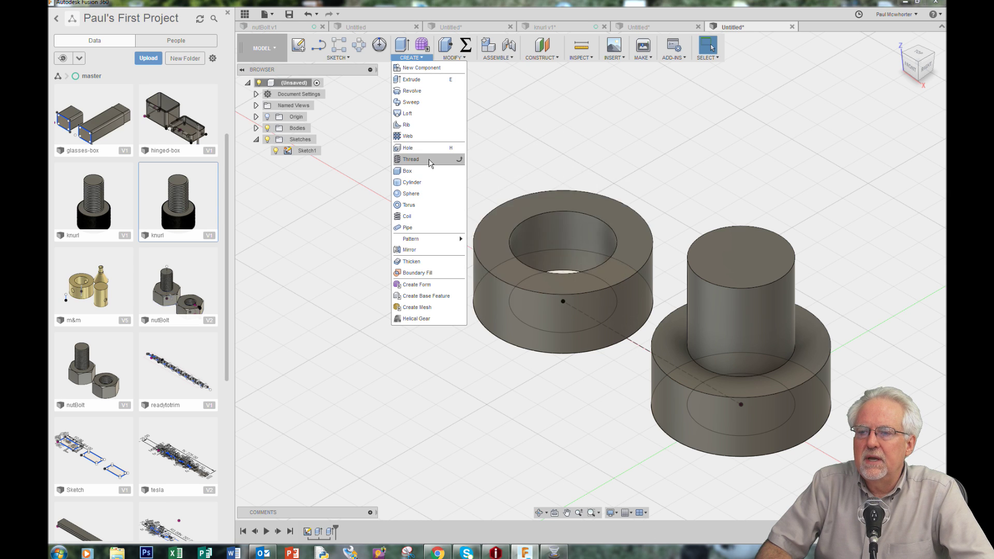
pyautogui.click(429, 162)
pyautogui.click(576, 232)
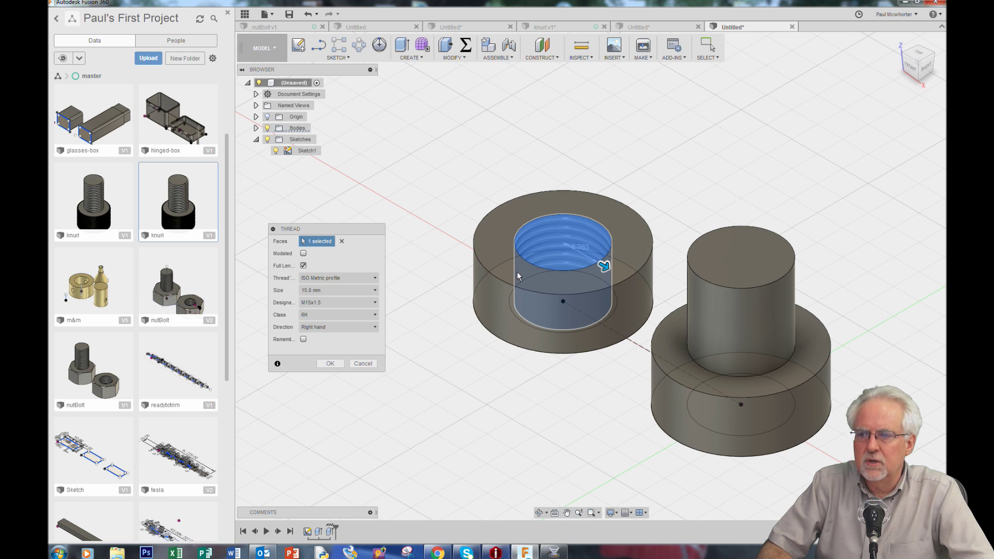
pyautogui.click(303, 254)
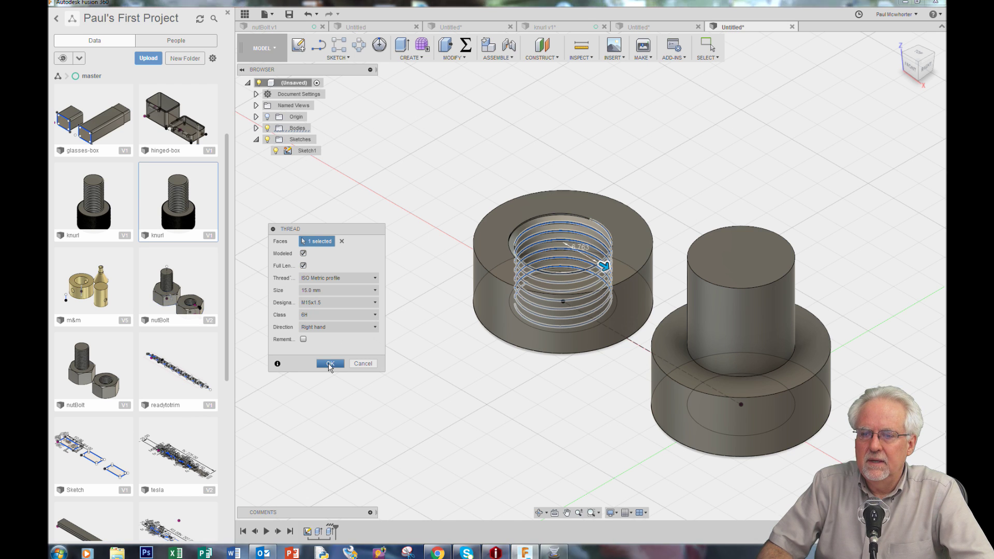
pyautogui.click(329, 364)
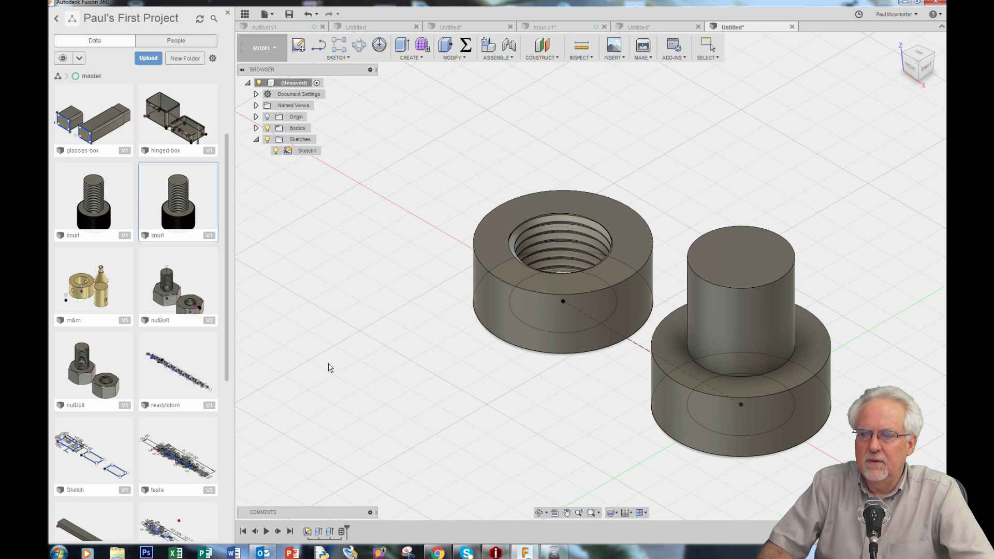
# Add a modeled, full-length M15x1.5 ISO Metric thread to the bolt shaft's cylindrical face.
pyautogui.click(731, 306)
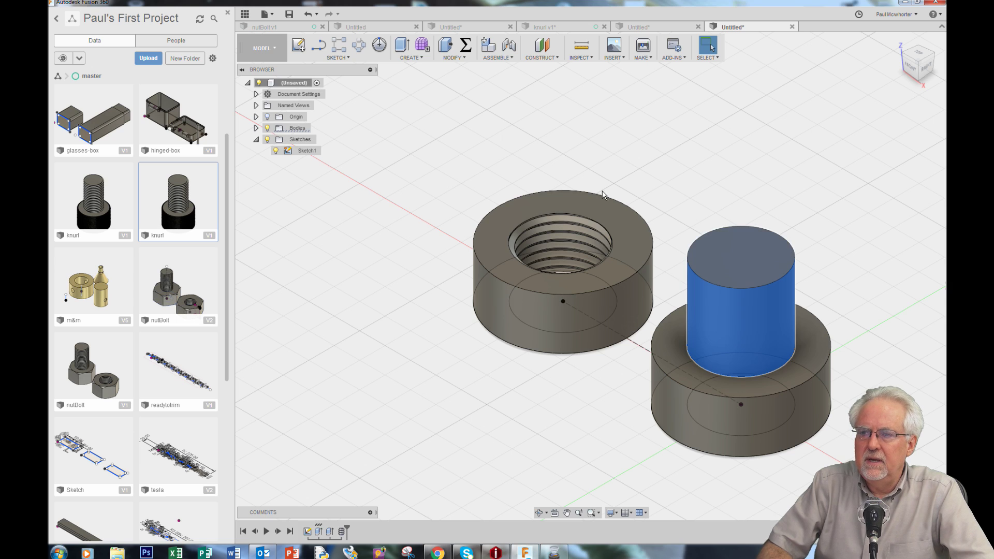
pyautogui.click(428, 58)
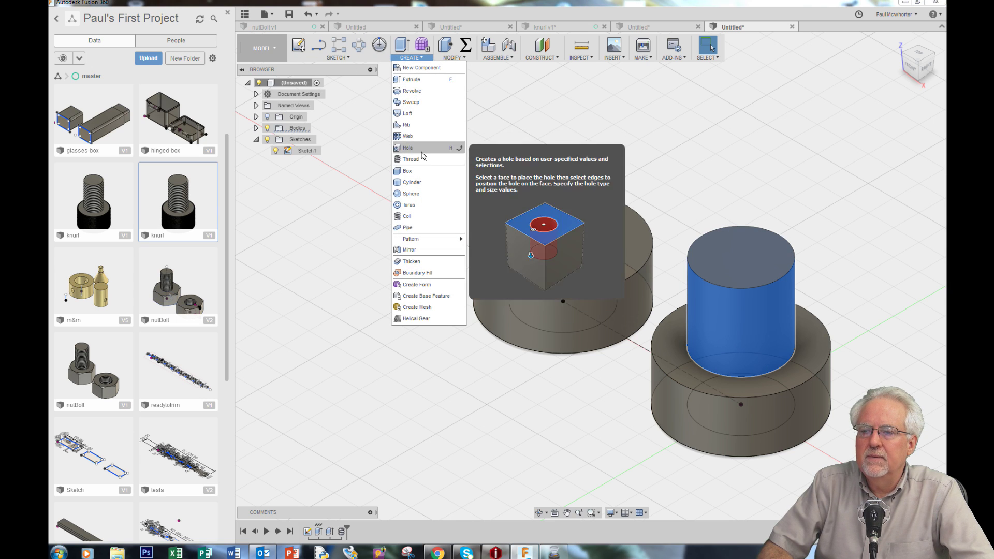
pyautogui.click(422, 159)
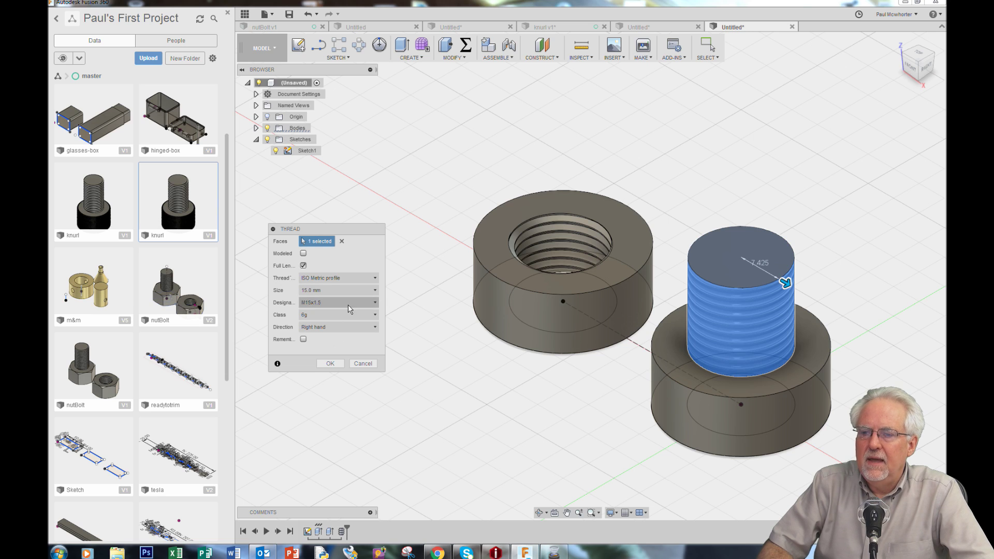
pyautogui.click(304, 254)
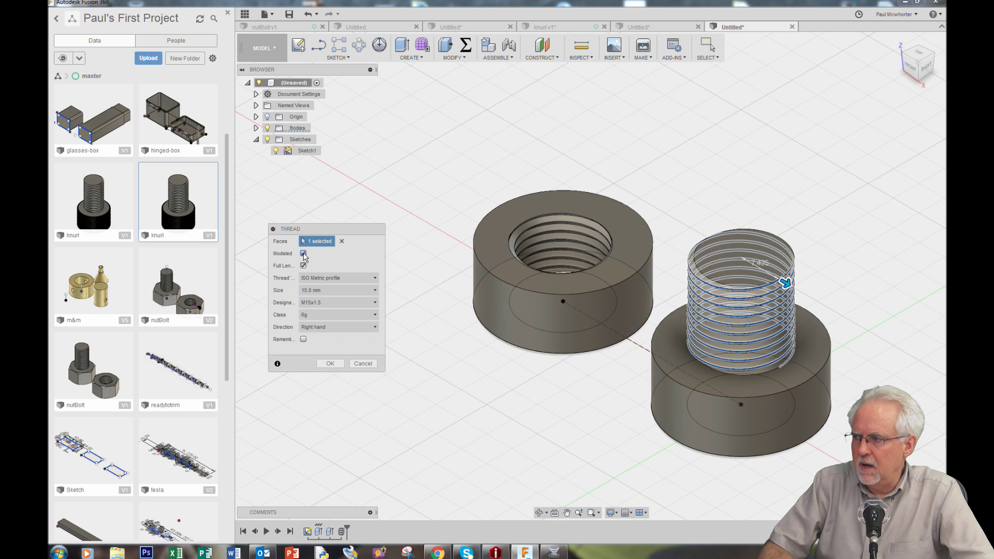
pyautogui.click(328, 364)
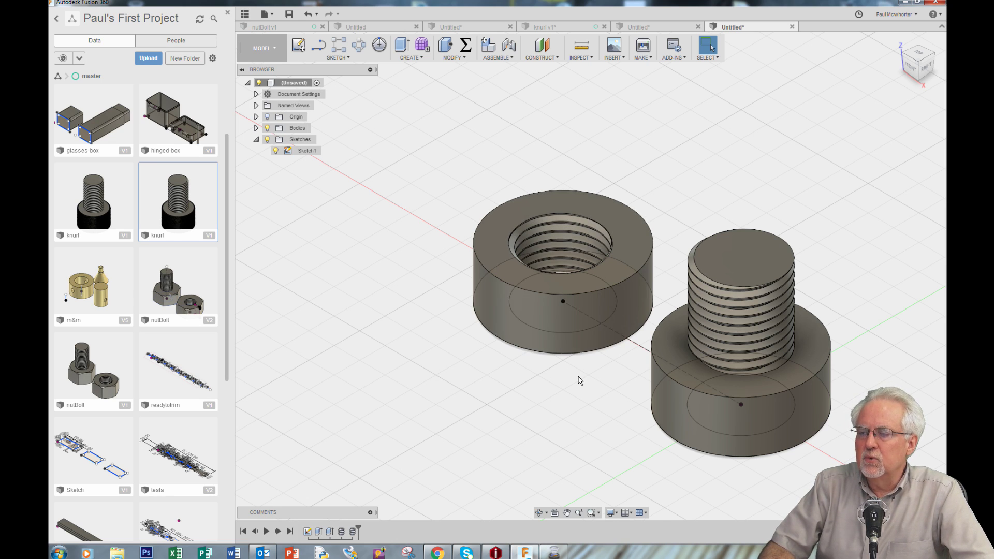
# Start a Coil on the underside of the bolt head, centred on the origin, with a 25 mm diameter.
pyautogui.click(539, 513)
pyautogui.moveTo(881, 362); pyautogui.dragTo(881, 305)
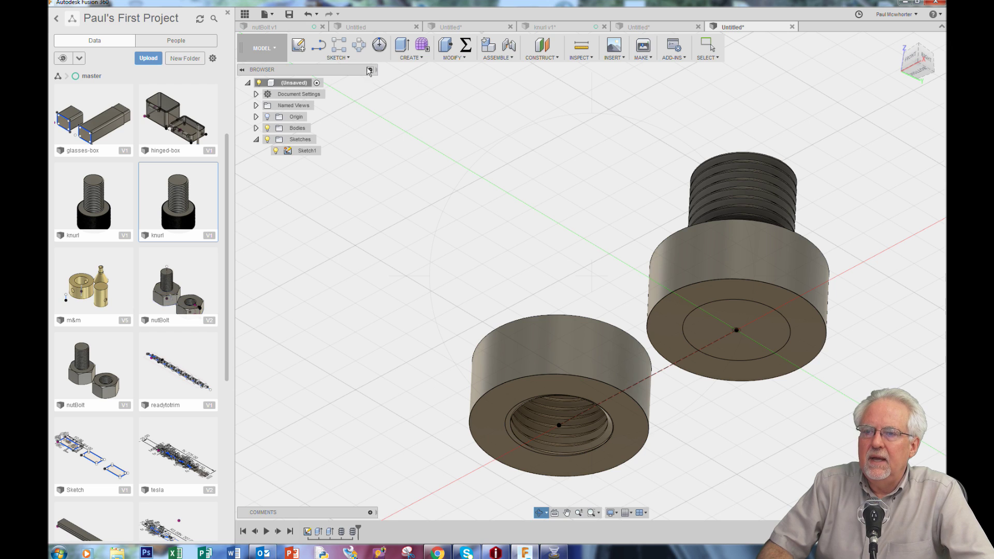
pyautogui.click(425, 57)
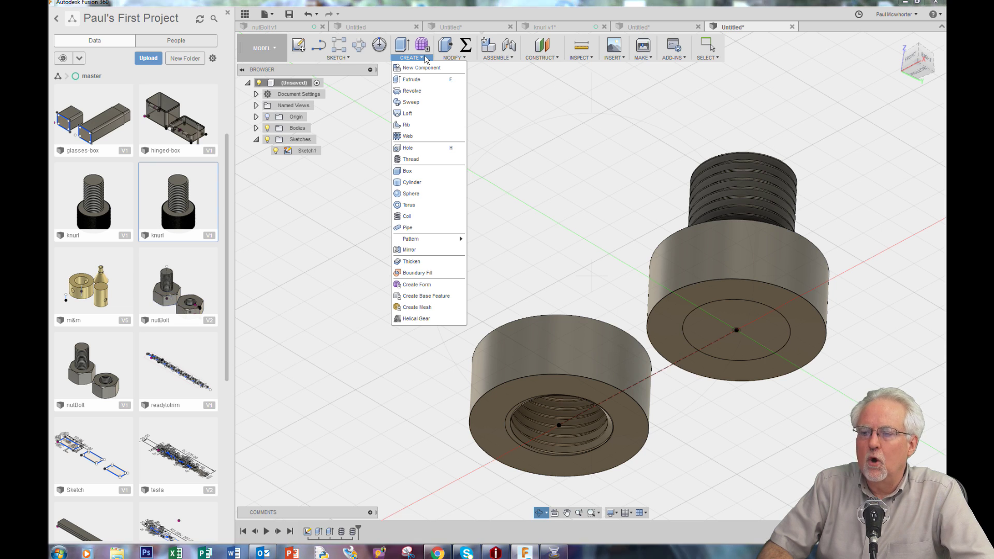
pyautogui.click(408, 216)
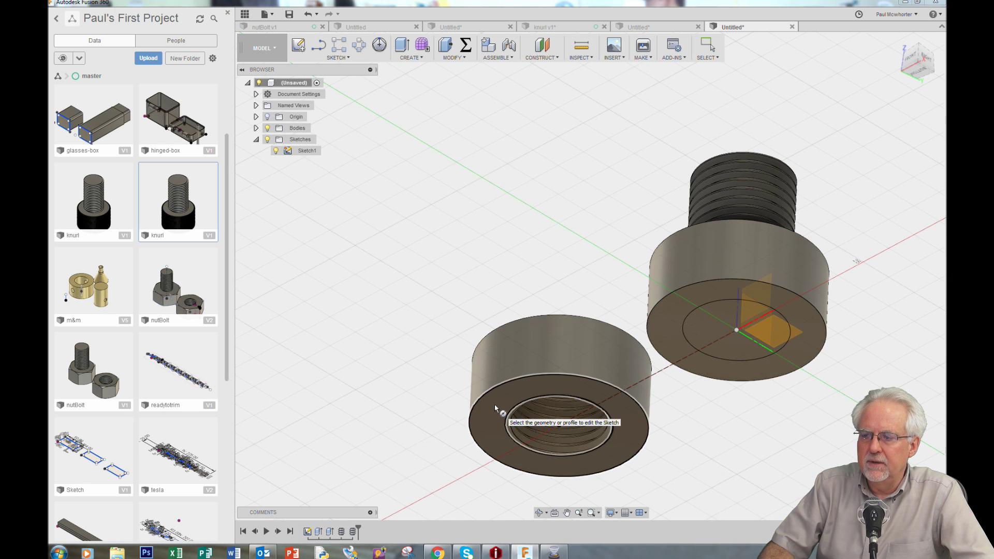
pyautogui.click(695, 301)
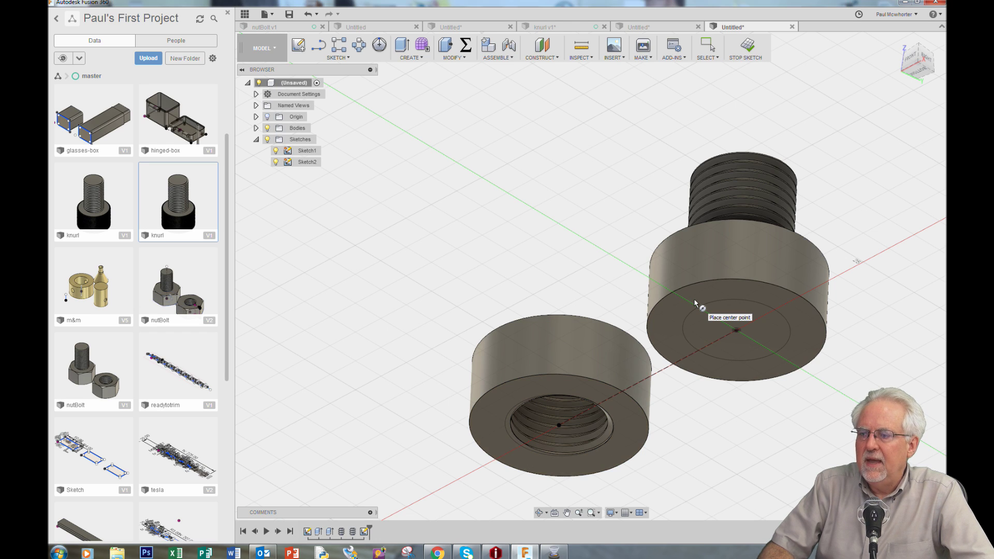
pyautogui.click(737, 329)
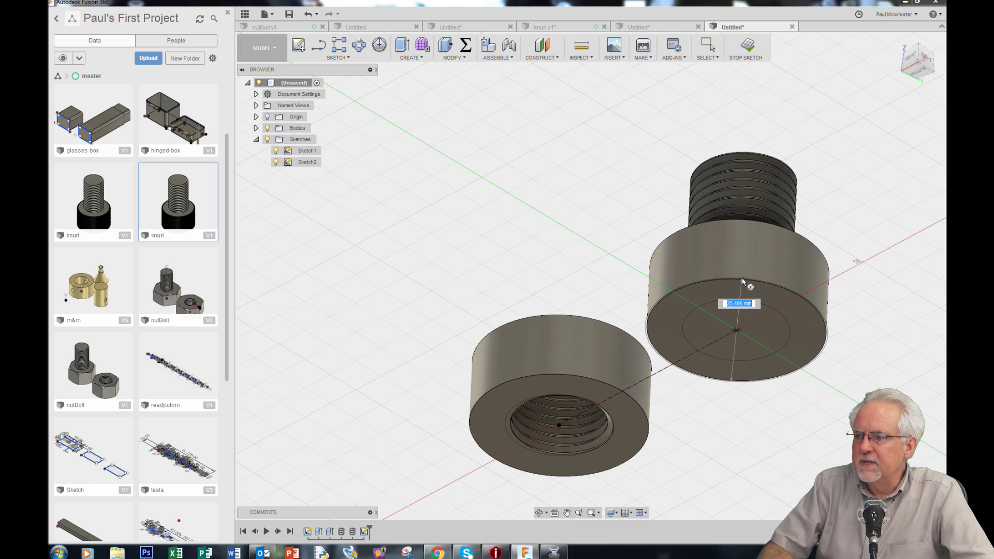
pyautogui.scroll(5, 741, 277)
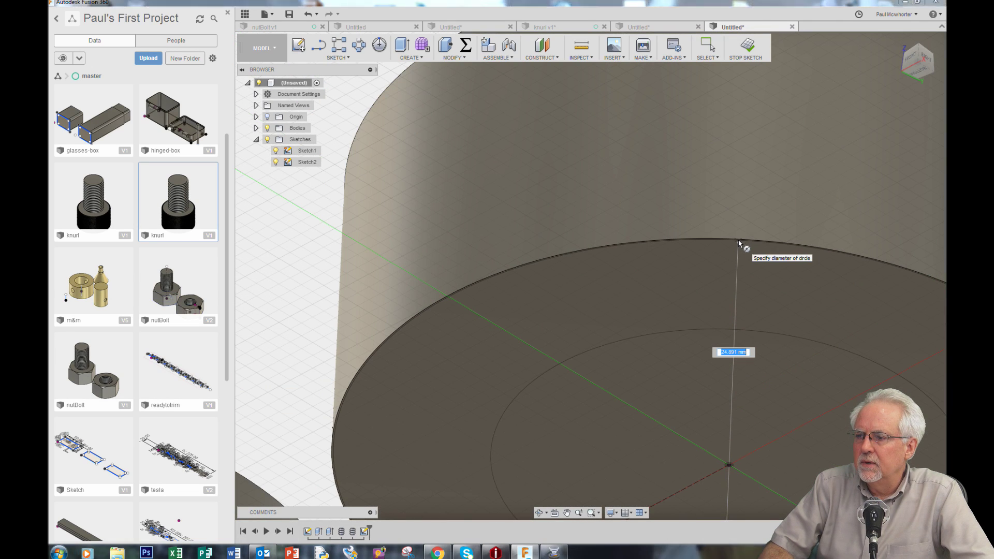
pyautogui.scroll(3, 738, 243)
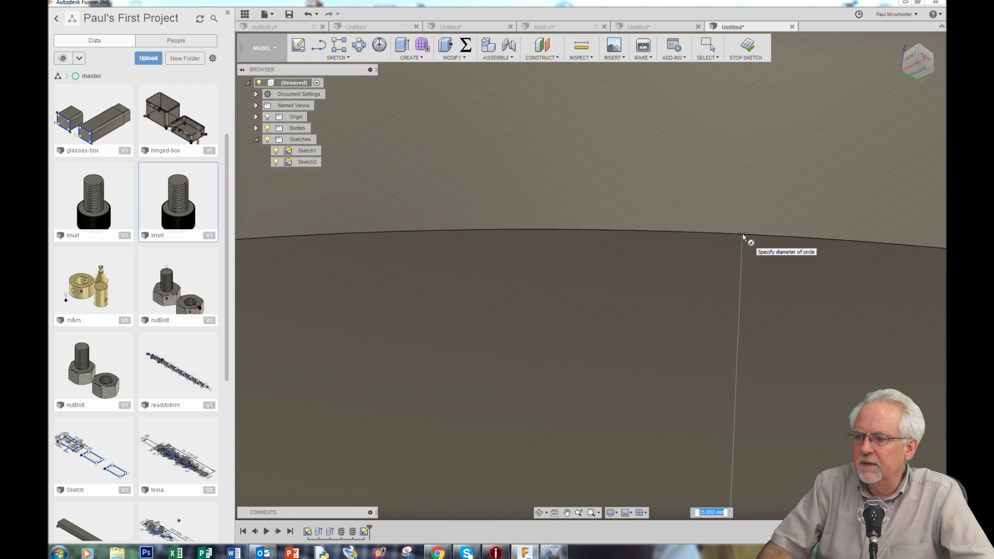
pyautogui.scroll(-1, 744, 239)
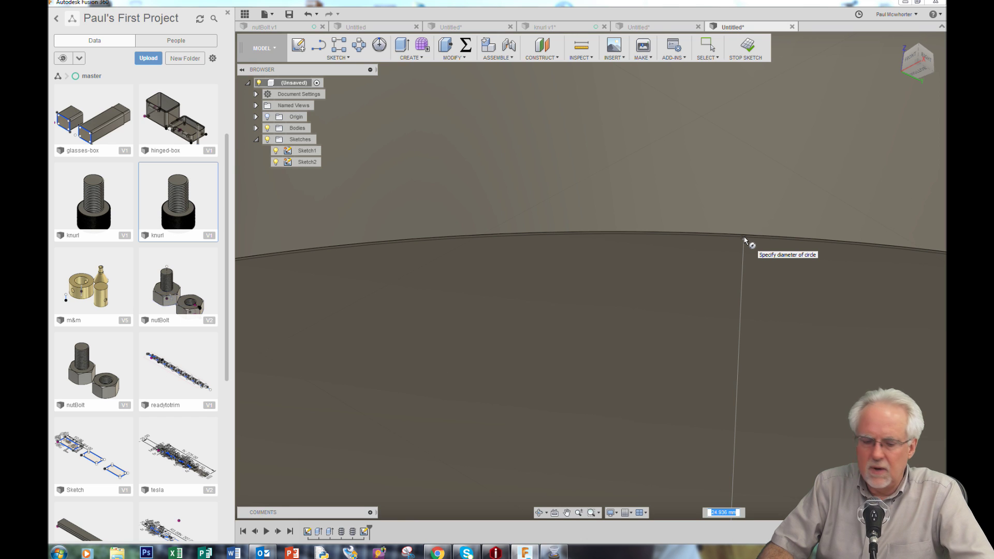
pyautogui.write('2')
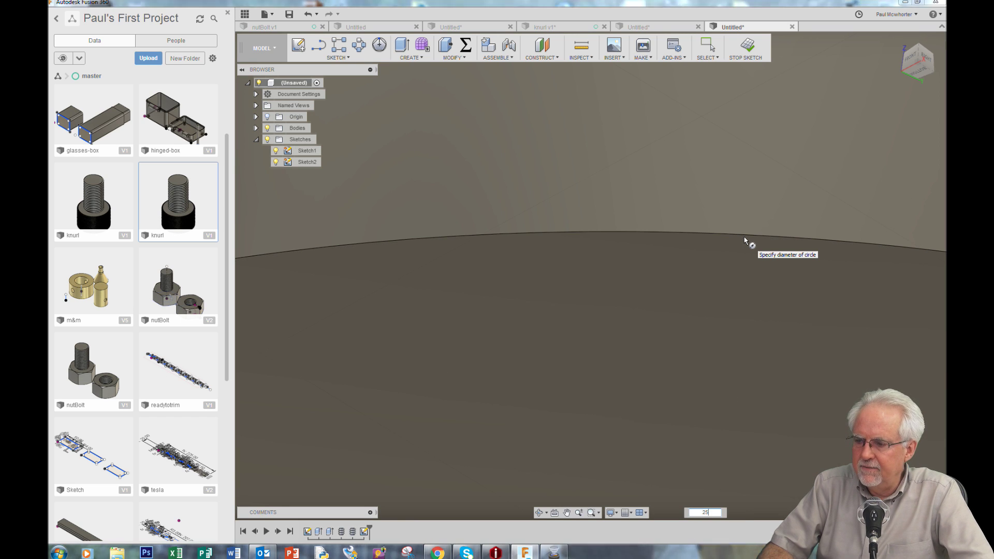
pyautogui.write('5')
pyautogui.press('Tab')
pyautogui.press('Return')
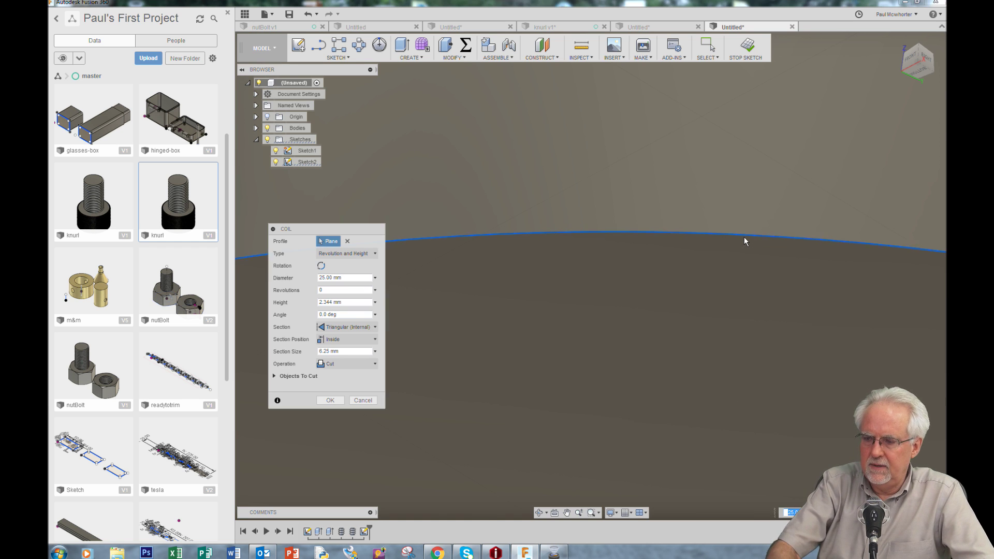
# Set the coil to 0.25 revolutions with a height of 10 mm.
pyautogui.scroll(-10, 502, 300)
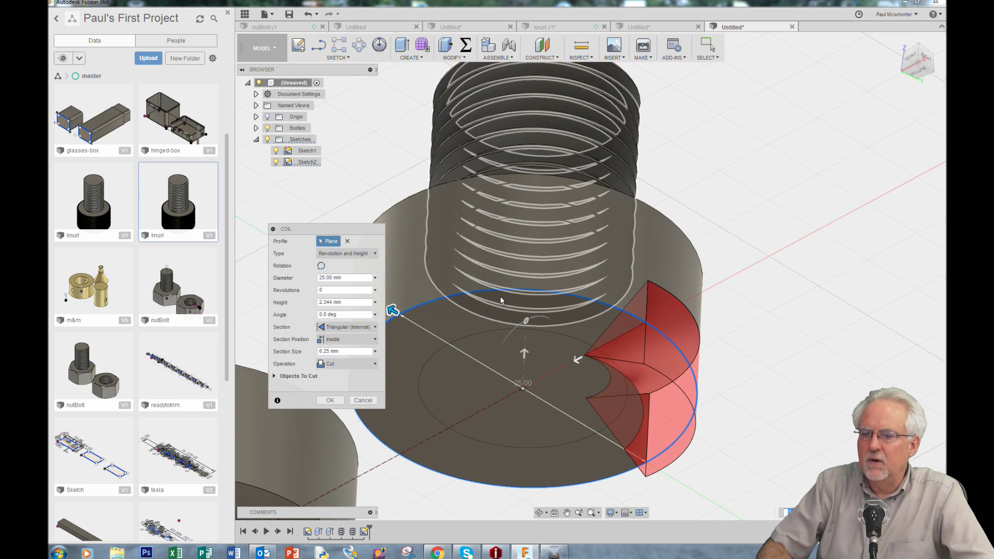
pyautogui.moveTo(345, 228); pyautogui.dragTo(829, 189)
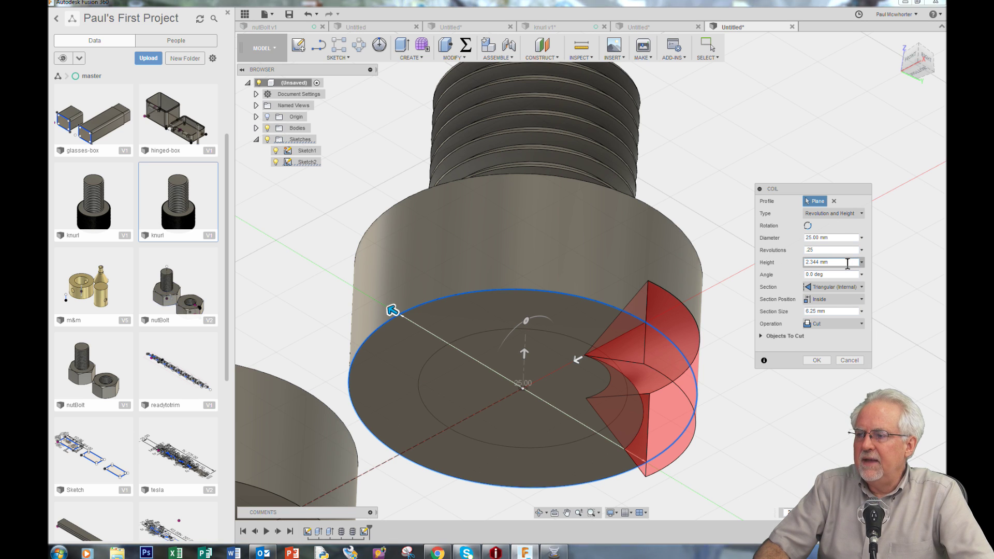
pyautogui.press('Tab')
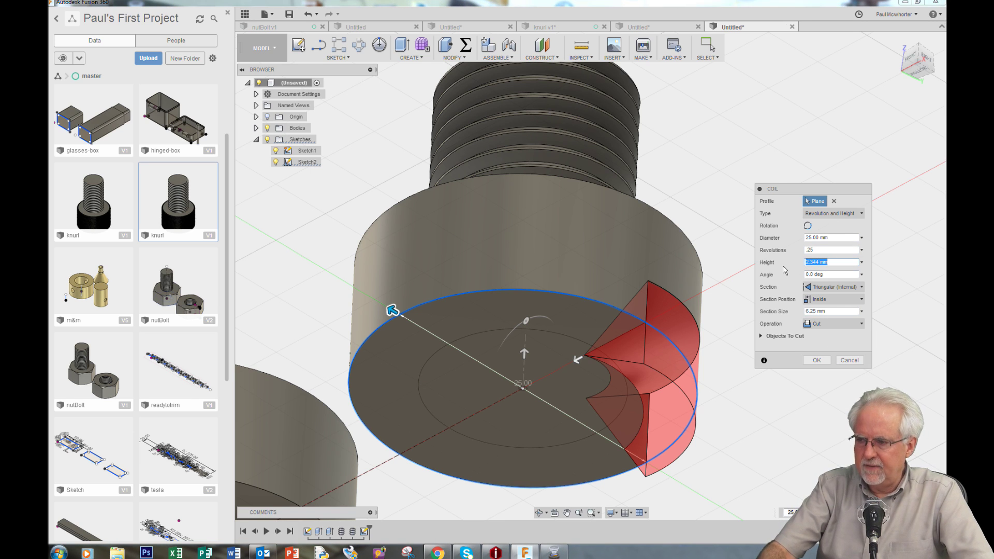
pyautogui.write('10')
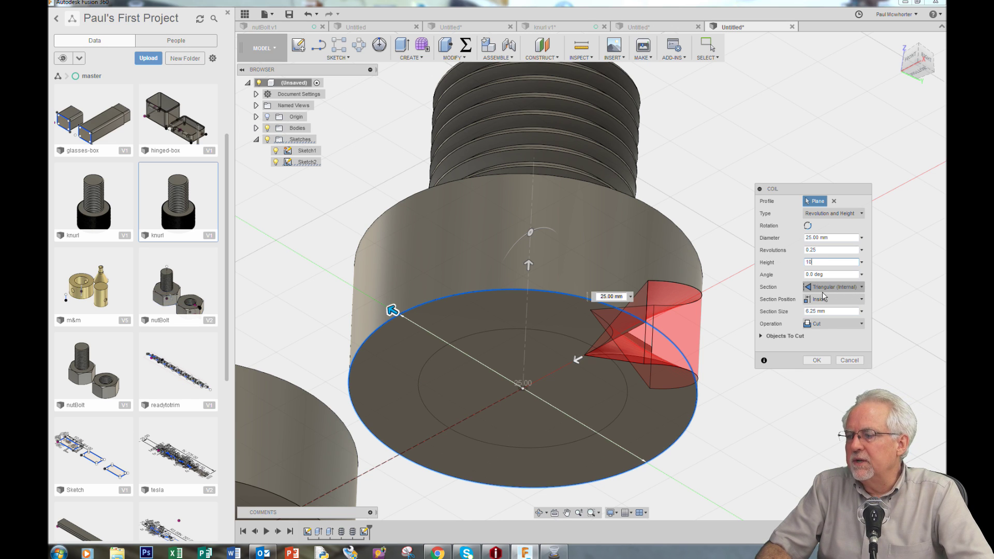
# Use a Triangular (Internal) section positioned Inside with a section size of 1 mm, and cut the coil groove into the bolt head.
pyautogui.click(863, 288)
pyautogui.click(863, 288)
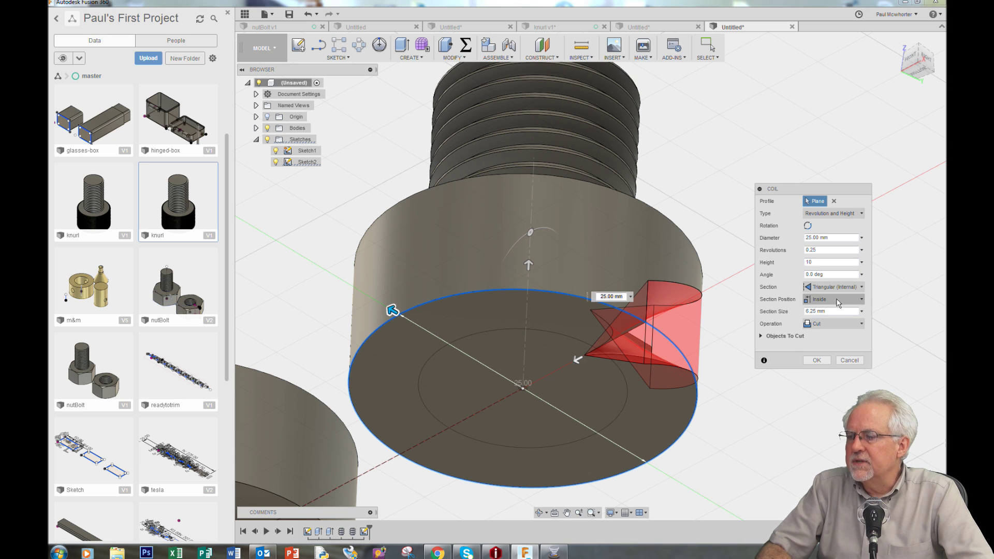
pyautogui.click(862, 299)
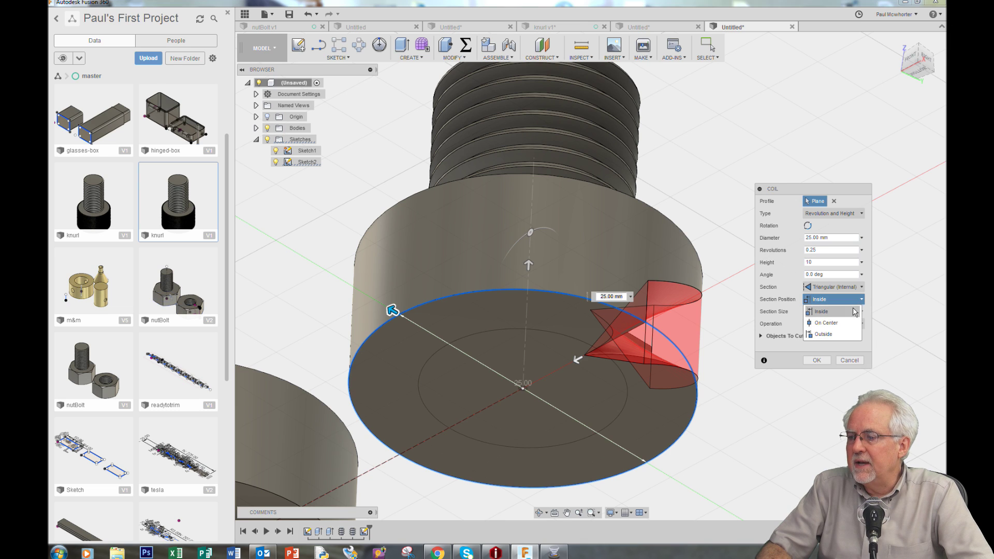
pyautogui.click(828, 307)
pyautogui.click(831, 311)
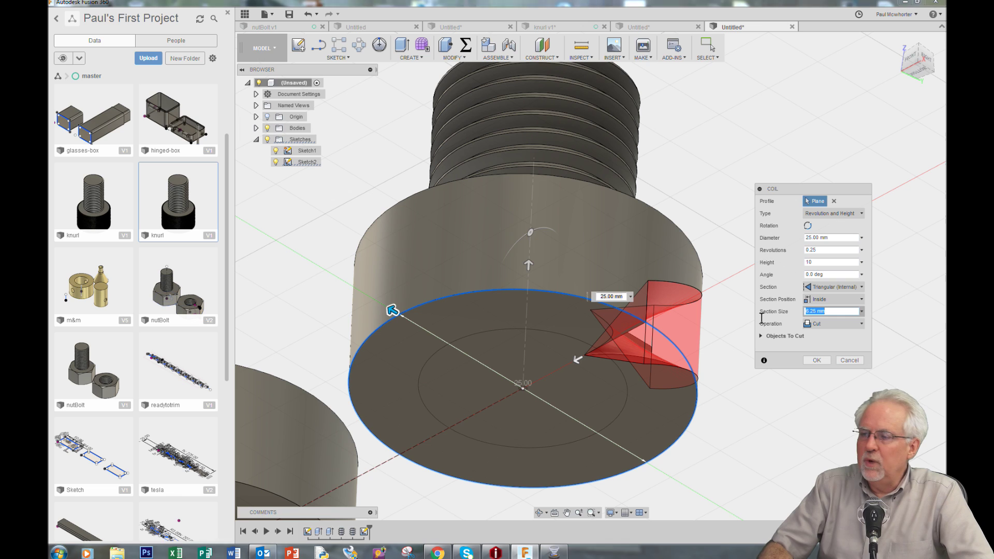
pyautogui.write('1')
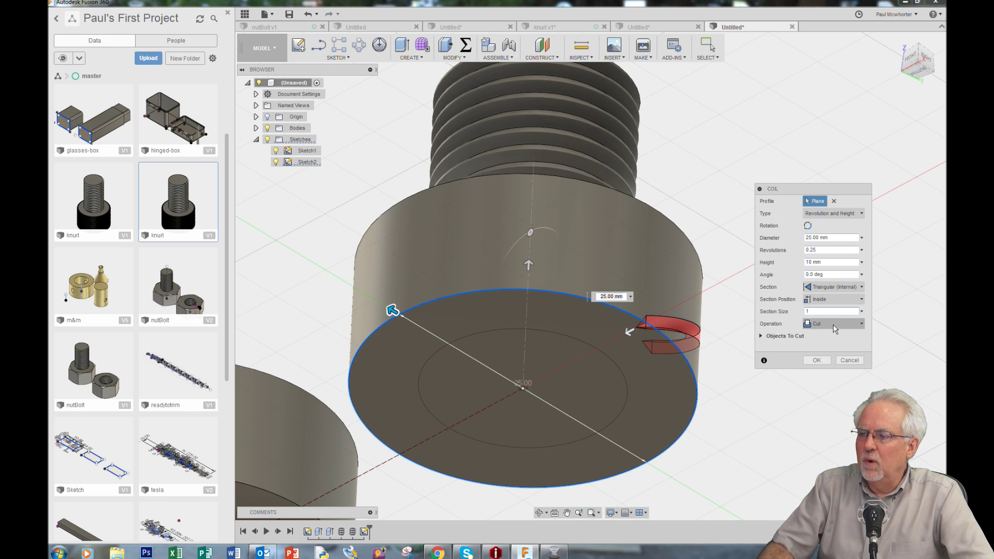
pyautogui.click(817, 360)
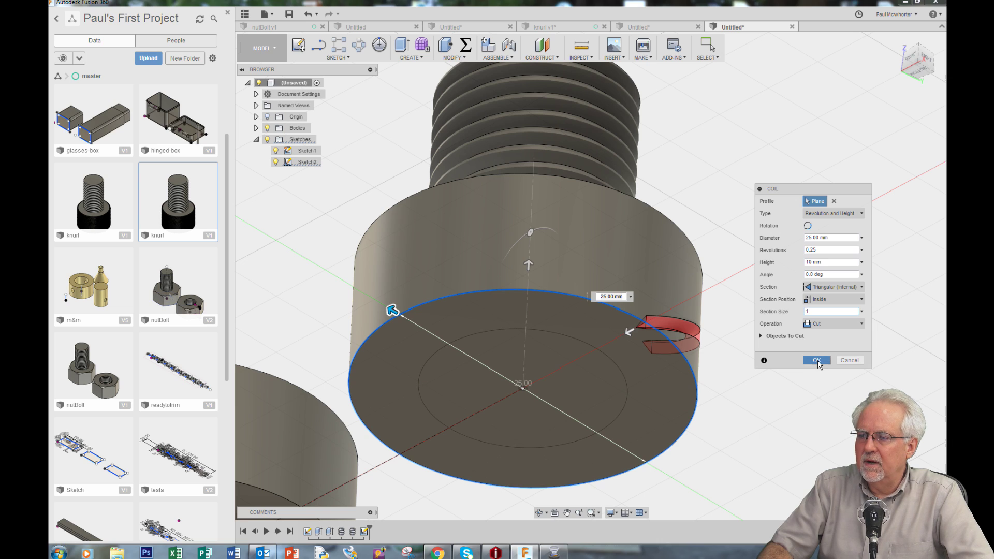
# Start a Mirror of type Faces and select both faces of the spiral groove on the bolt head as its objects.
pyautogui.click(539, 512)
pyautogui.moveTo(744, 304); pyautogui.dragTo(761, 277)
pyautogui.moveTo(723, 283)
pyautogui.mouseDown()
pyautogui.moveTo(710, 278)
pyautogui.moveTo(728, 262)
pyautogui.moveTo(741, 269)
pyautogui.moveTo(711, 265)
pyautogui.moveTo(735, 274)
pyautogui.mouseUp()
pyautogui.scroll(-1, 732, 280)
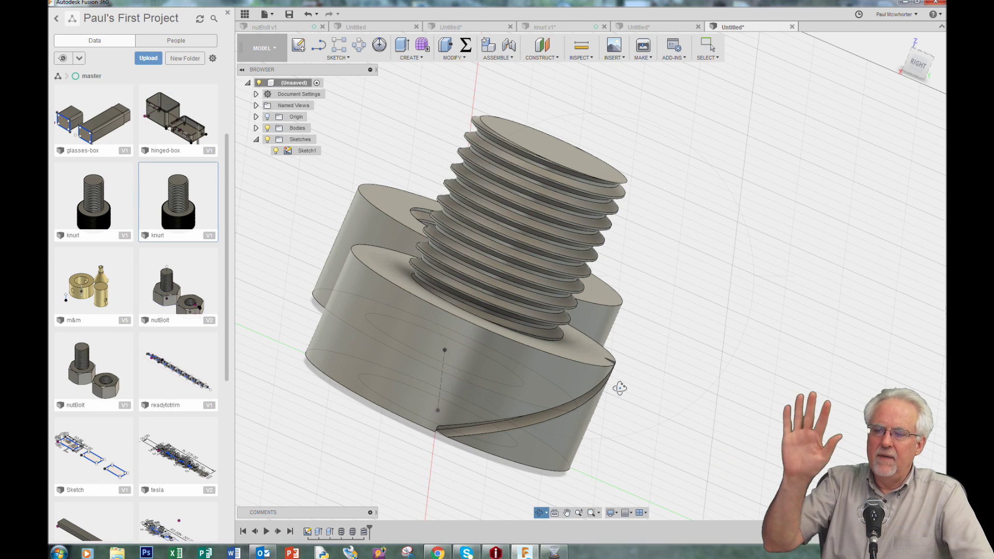
pyautogui.click(421, 58)
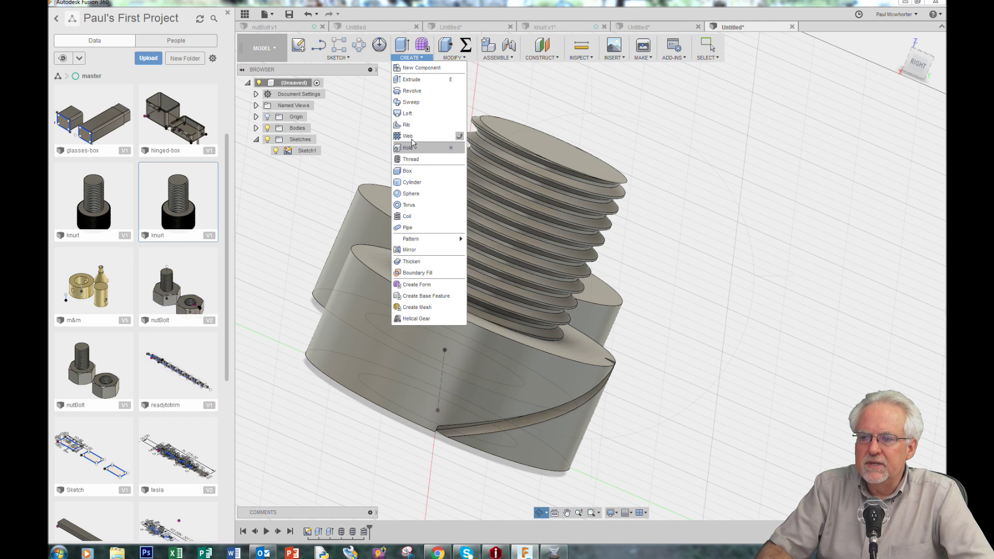
pyautogui.click(426, 250)
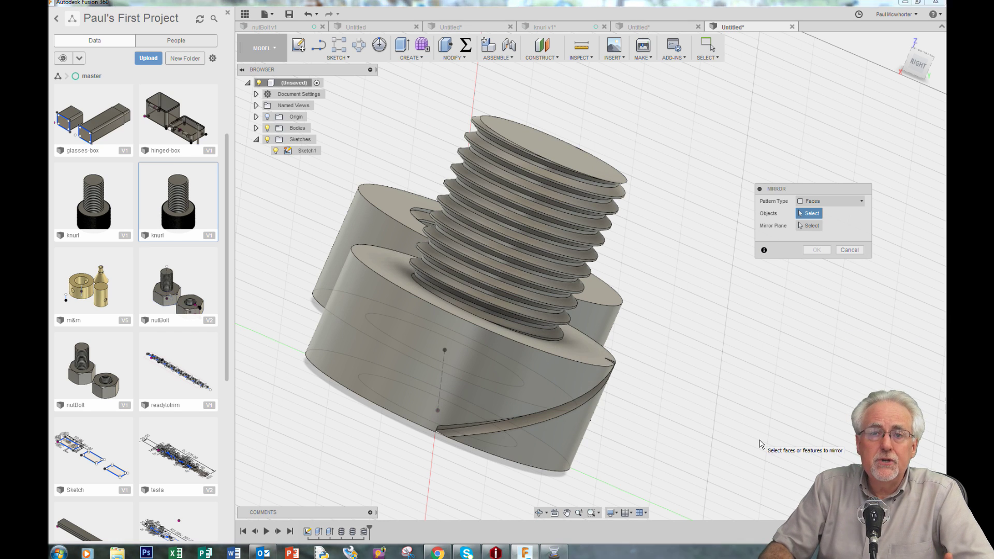
pyautogui.click(462, 433)
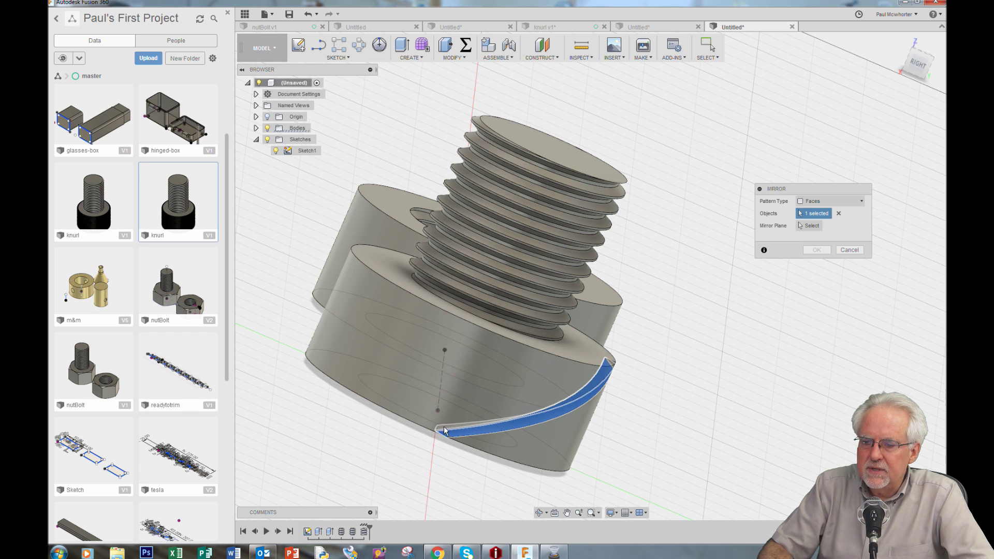
pyautogui.click(539, 512)
pyautogui.moveTo(605, 458); pyautogui.dragTo(609, 448)
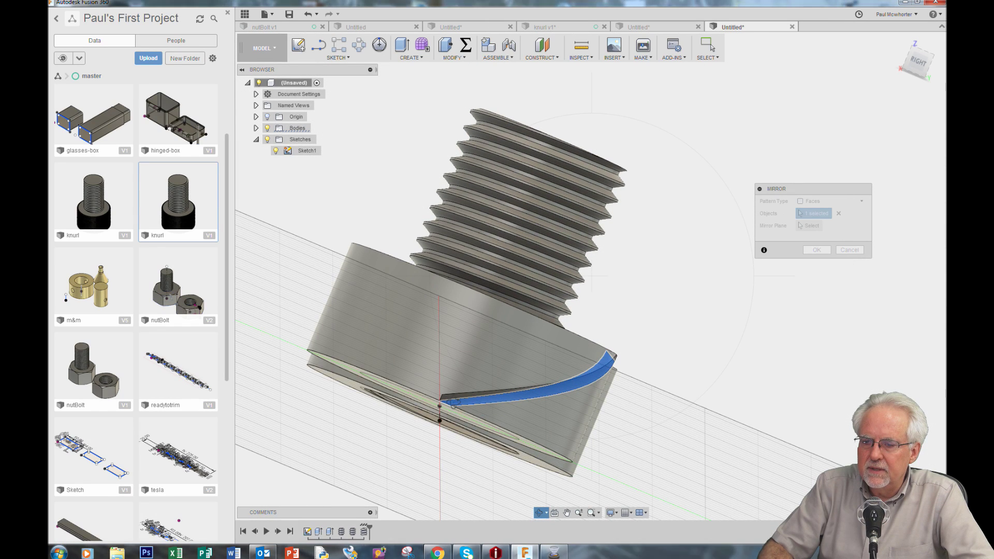
pyautogui.rightClick(669, 299)
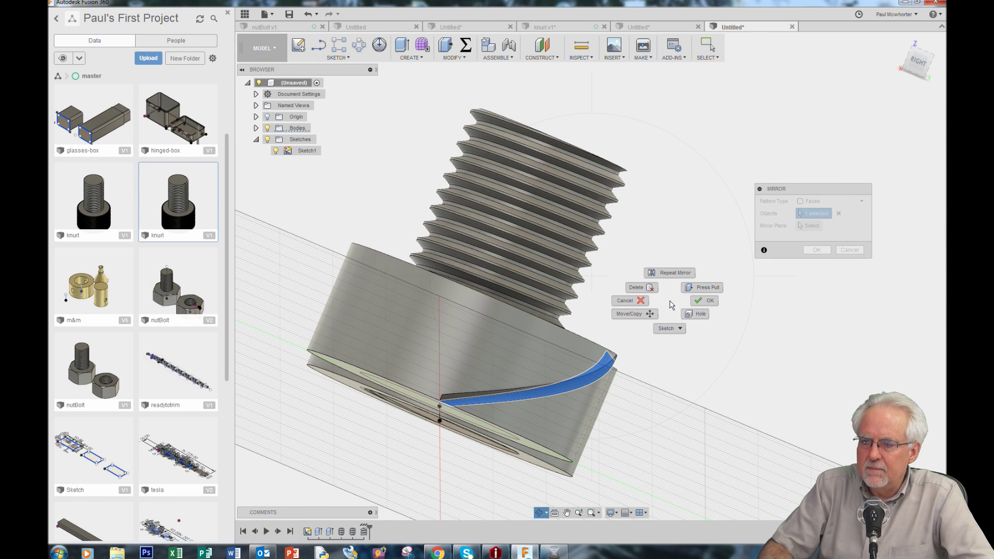
pyautogui.click(700, 306)
pyautogui.click(452, 403)
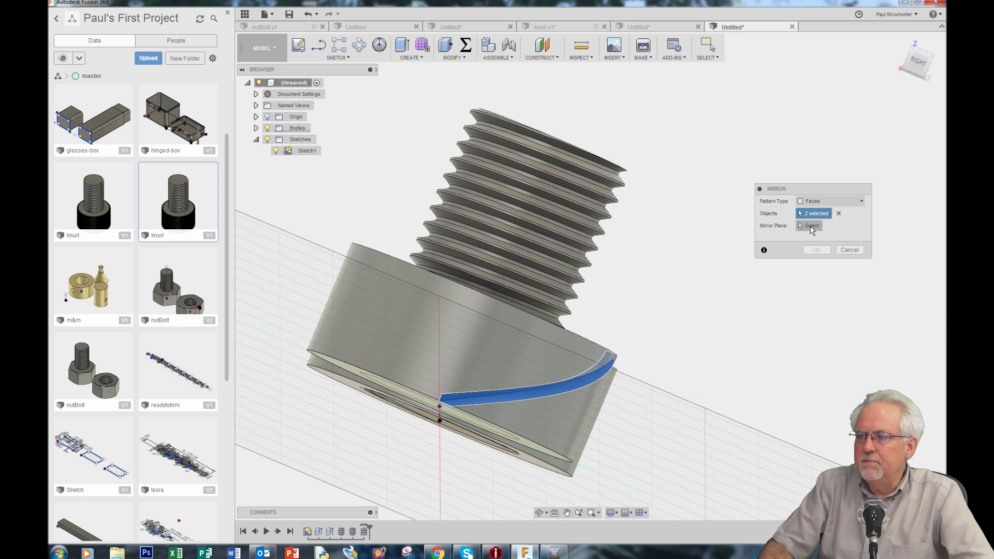
# Mirror the groove faces across the vertical origin plane that passes through the groove's lower end.
pyautogui.click(810, 226)
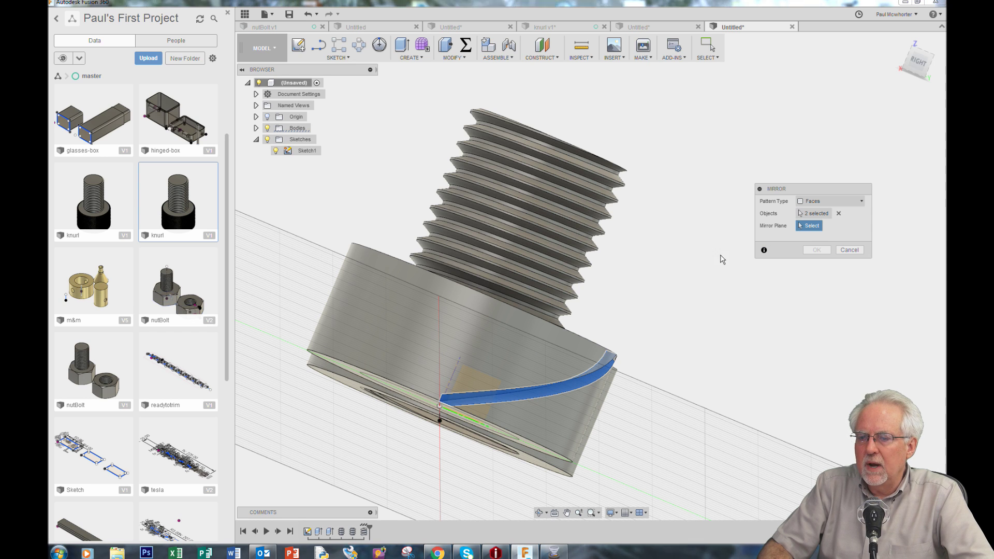
pyautogui.click(539, 513)
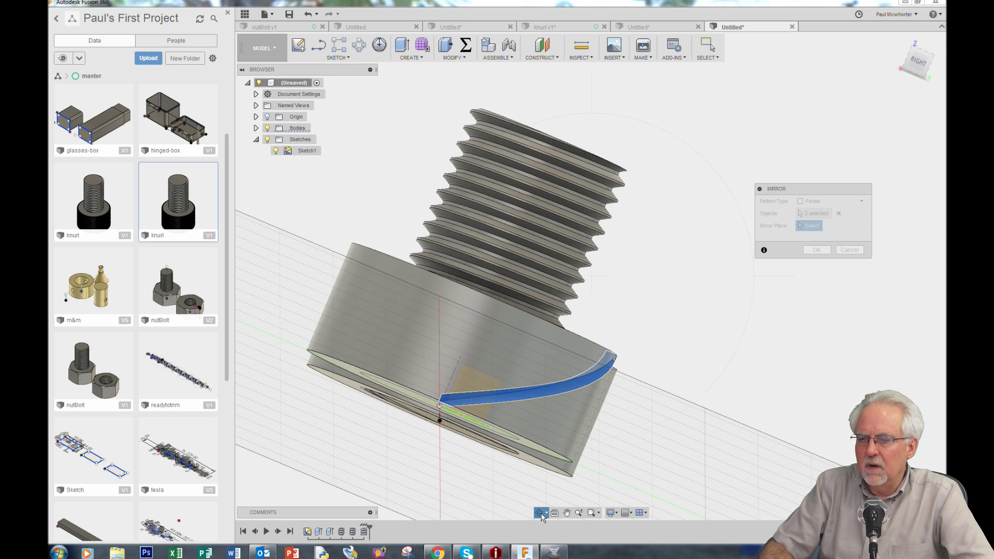
pyautogui.moveTo(475, 485); pyautogui.dragTo(462, 488)
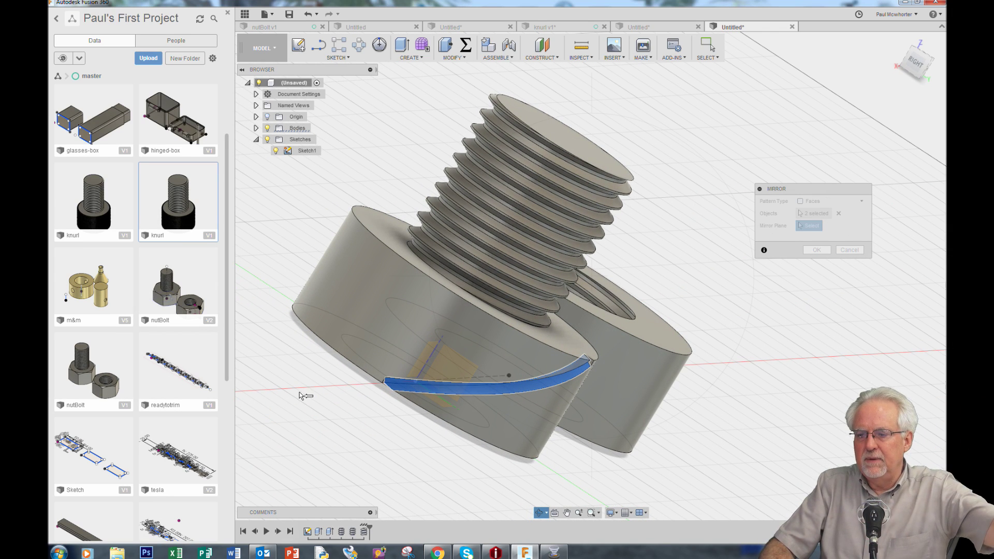
pyautogui.rightClick(738, 442)
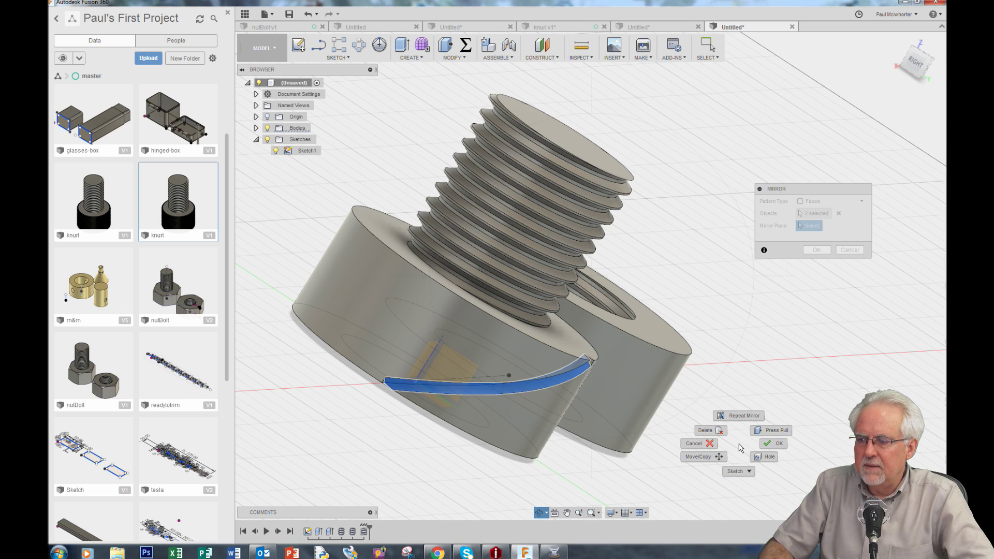
pyautogui.click(766, 444)
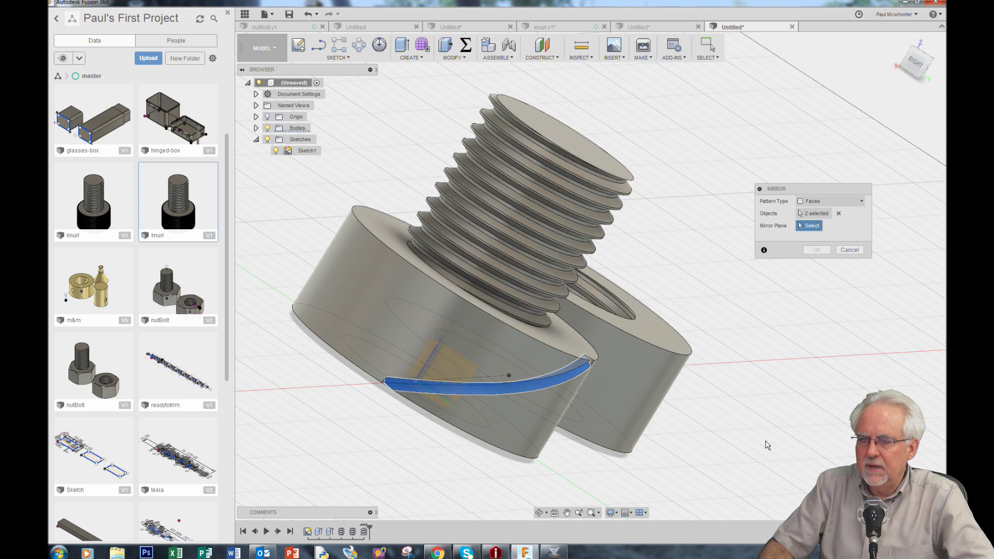
pyautogui.click(420, 361)
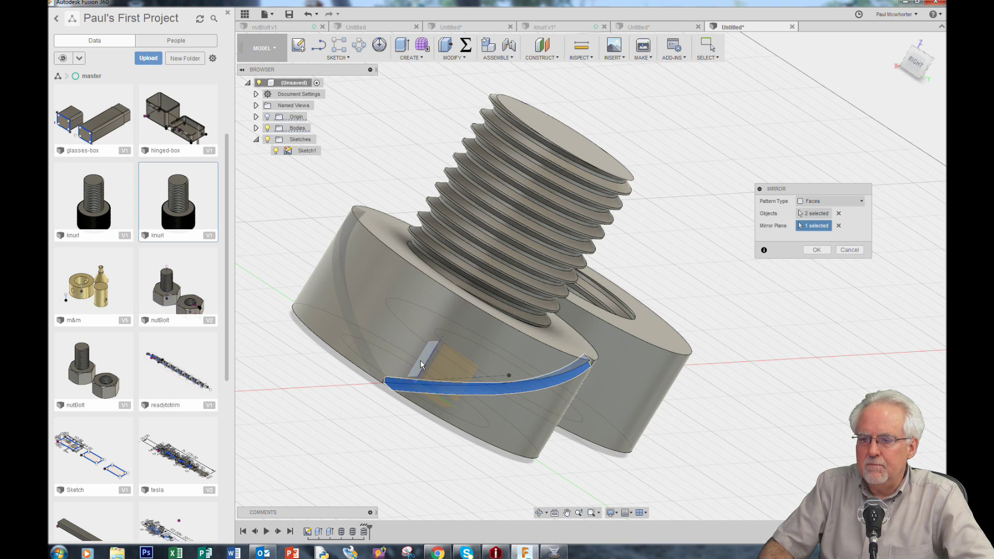
pyautogui.click(816, 250)
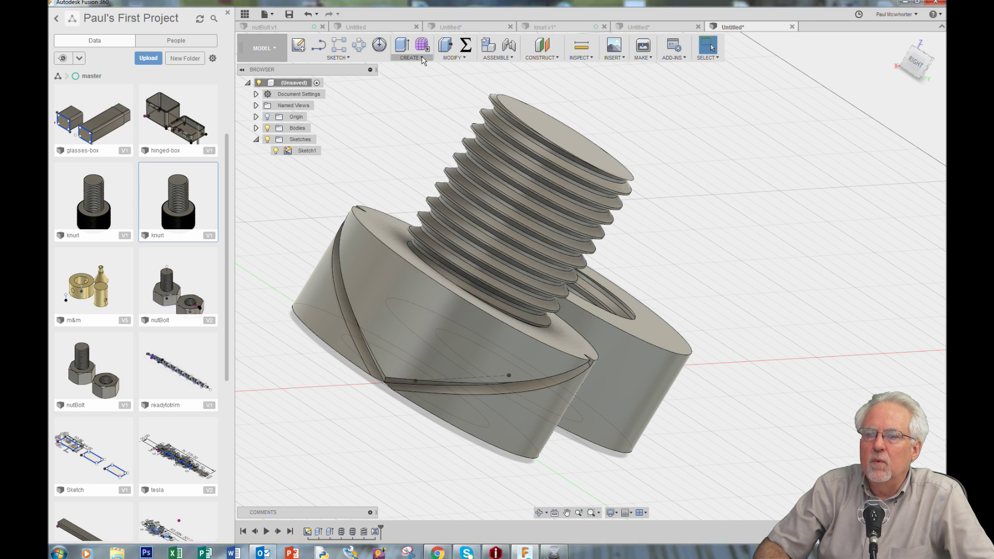
# Start a Circular Pattern of type Faces and select all four faces of the original and mirrored grooves.
pyautogui.click(539, 512)
pyautogui.moveTo(458, 458); pyautogui.dragTo(467, 454)
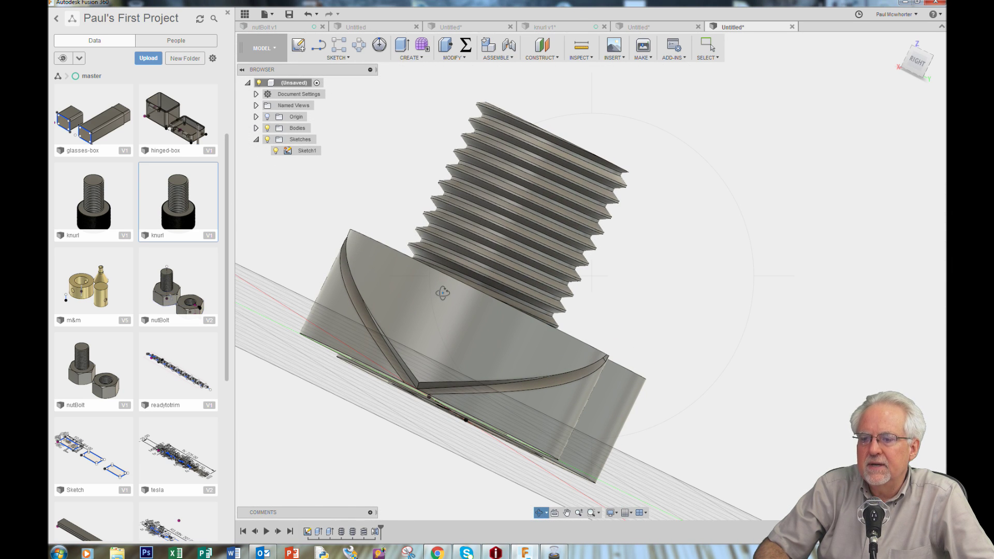
pyautogui.click(412, 58)
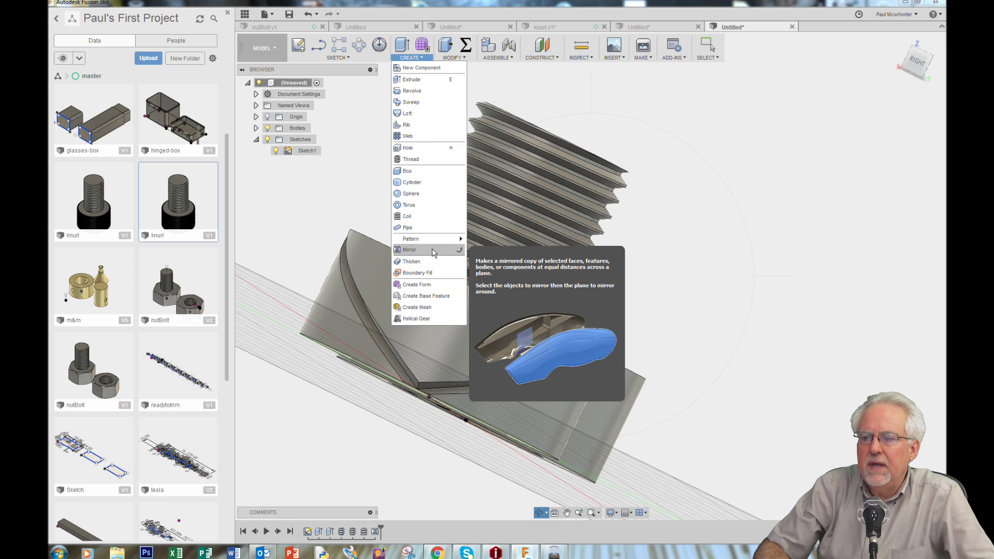
pyautogui.moveTo(440, 238)
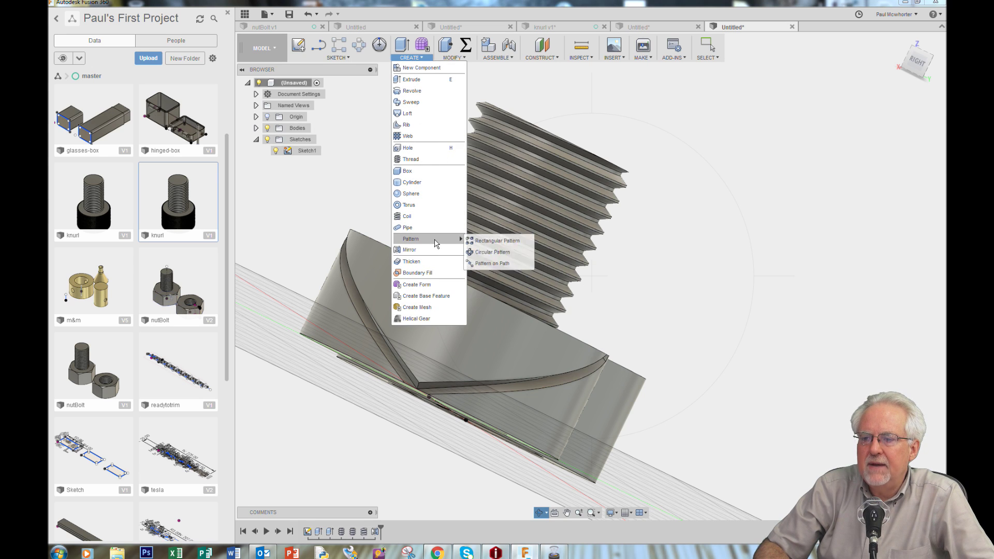
pyautogui.click(502, 253)
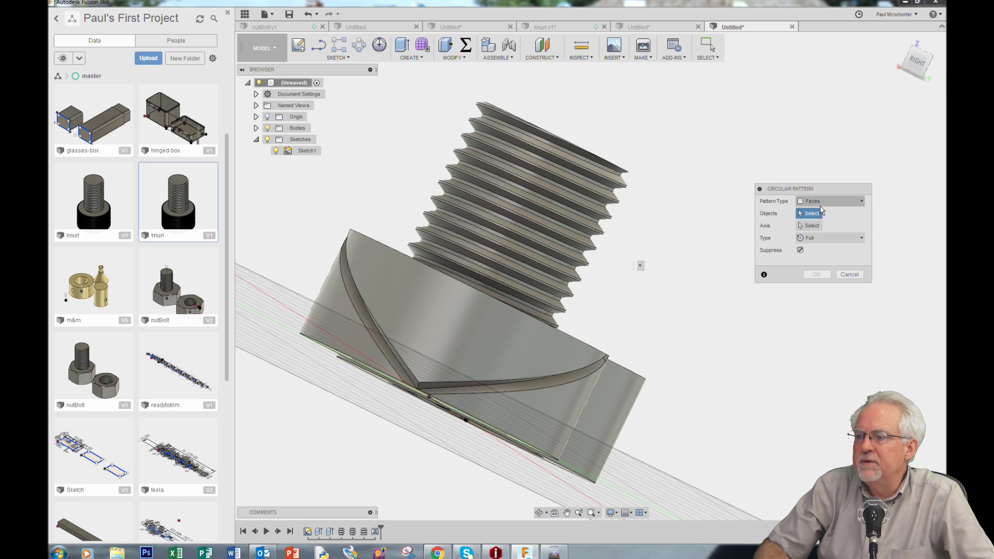
pyautogui.click(405, 370)
pyautogui.click(412, 378)
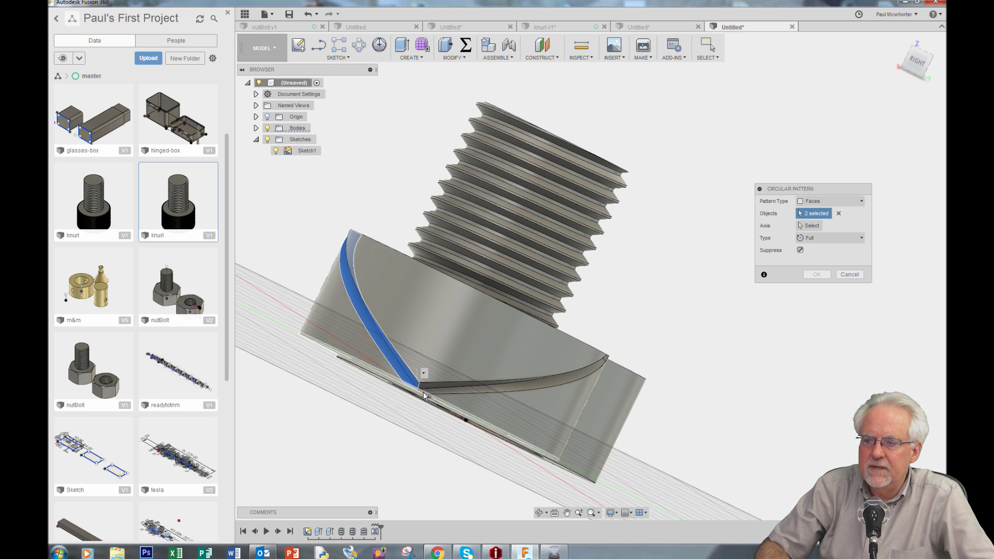
pyautogui.click(436, 384)
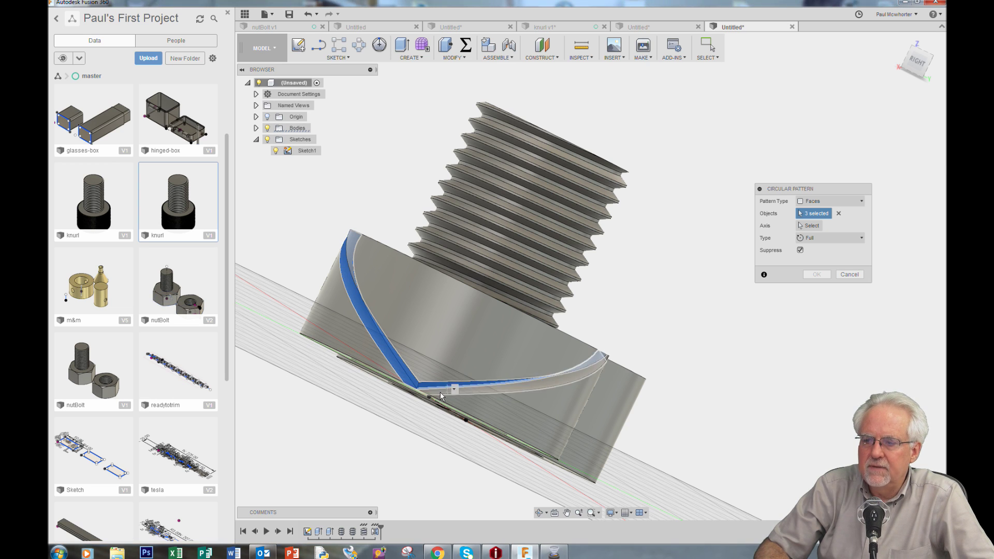
pyautogui.click(482, 390)
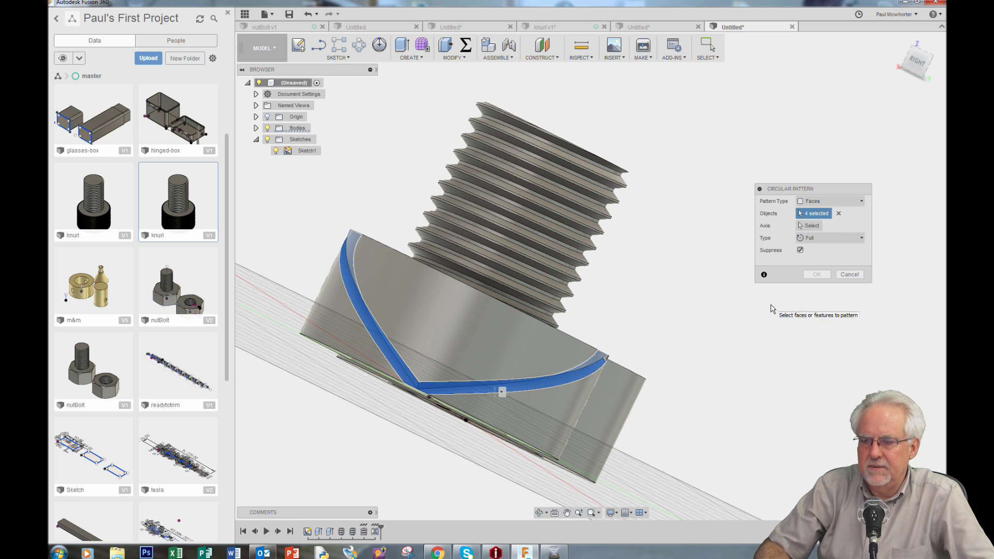
# Use the vertical origin axis through the bolt as the circular pattern's axis and set the quantity to 2.
pyautogui.click(811, 226)
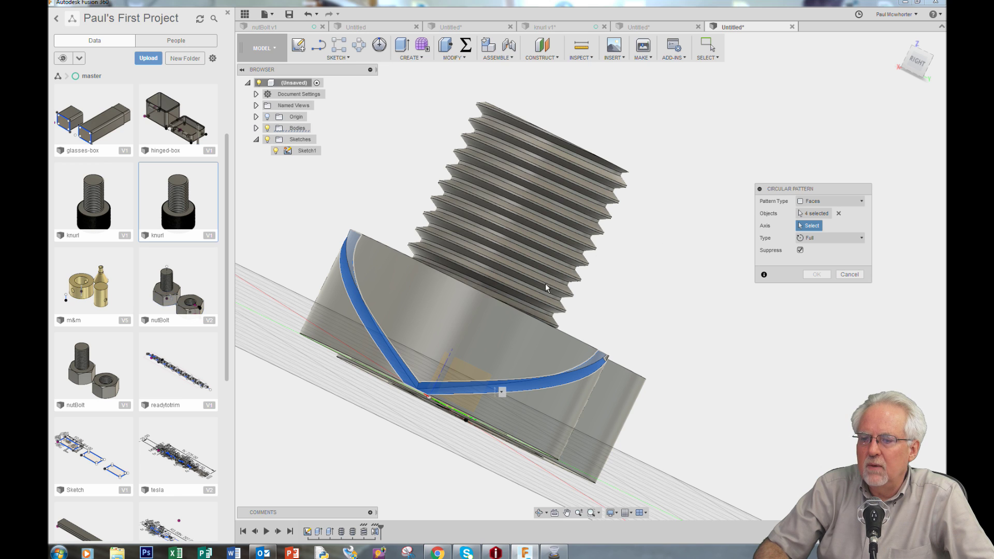
pyautogui.click(449, 358)
pyautogui.click(825, 261)
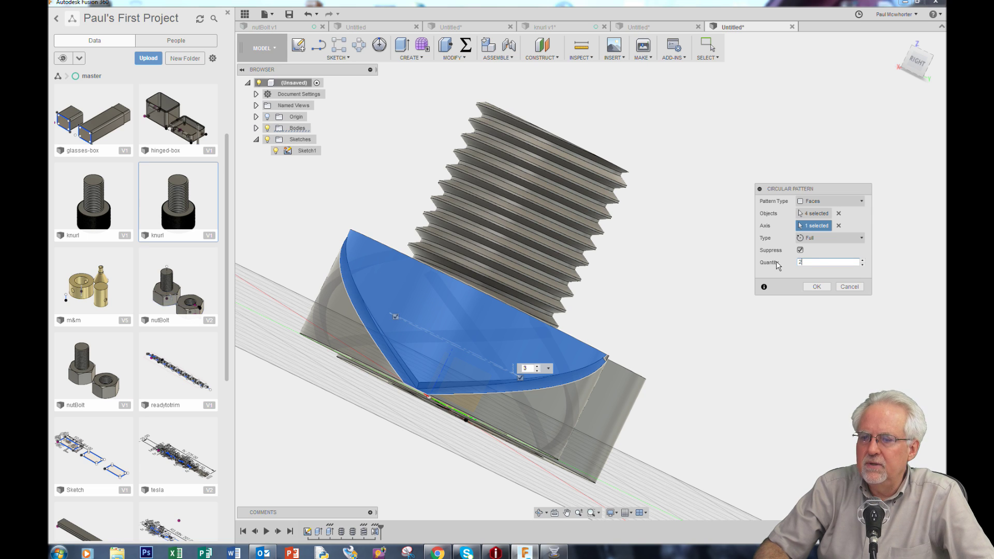
pyautogui.write('2')
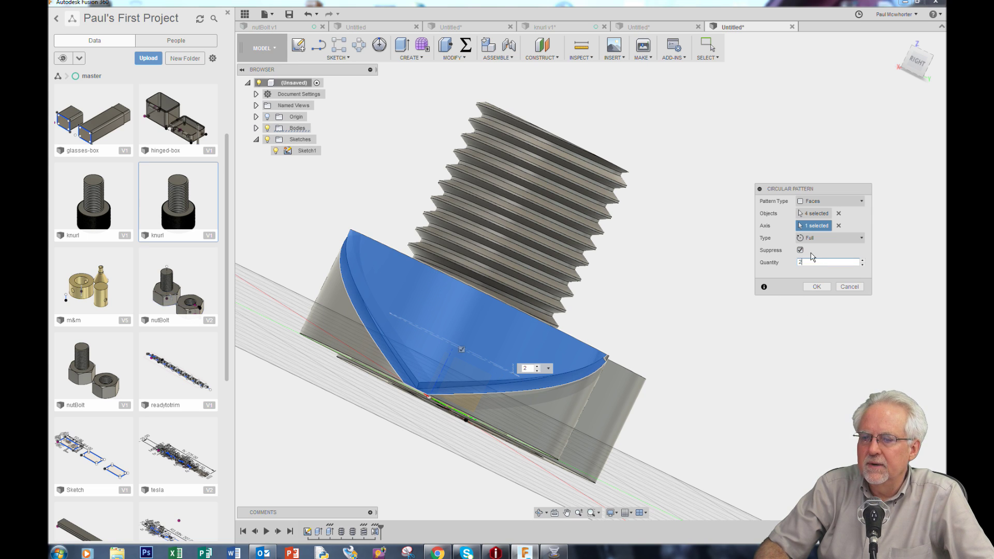
# Try quantities of 4, 8 and 16 for the groove pattern and check each preview around the bolt head.
pyautogui.click(539, 513)
pyautogui.moveTo(402, 460); pyautogui.dragTo(446, 453)
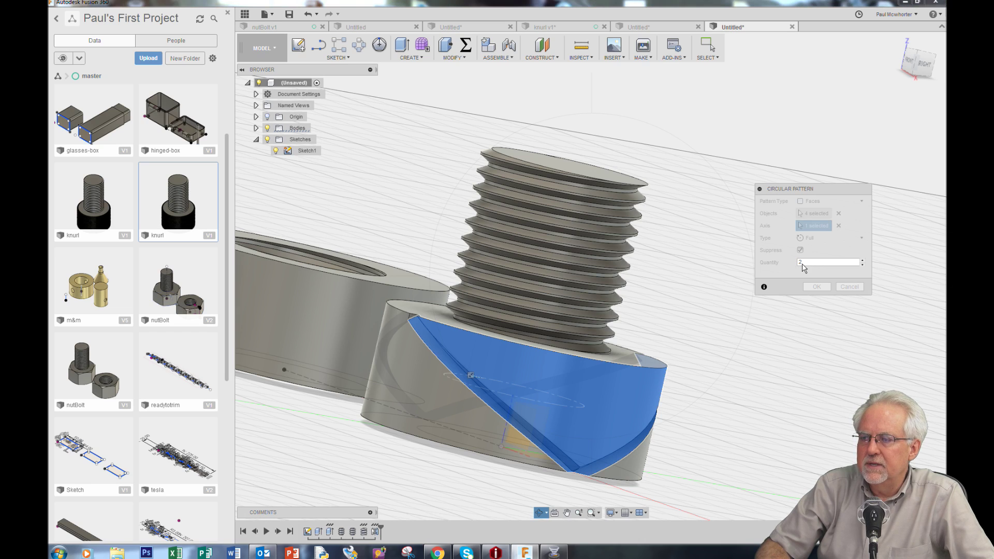
pyautogui.rightClick(729, 390)
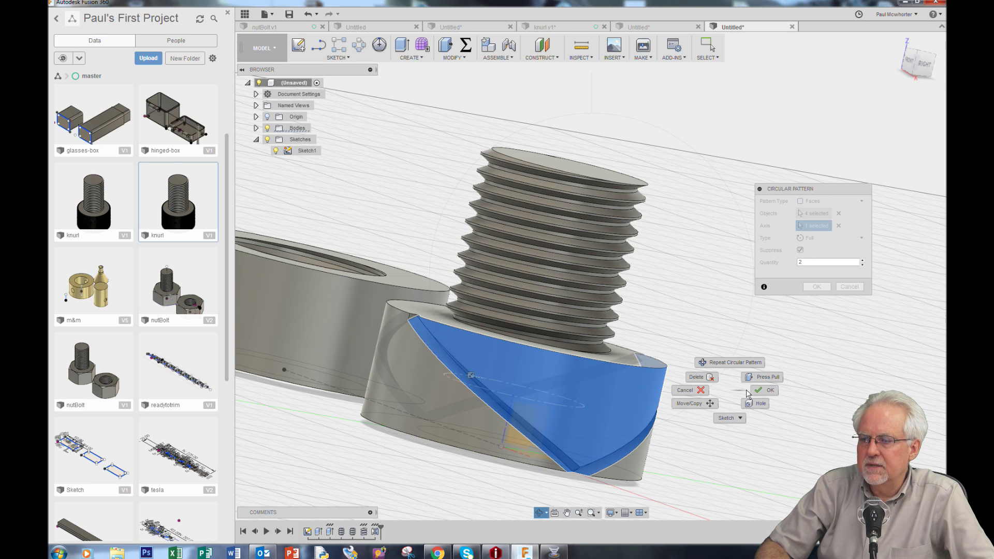
pyautogui.press('Escape')
pyautogui.click(798, 263)
pyautogui.write('4')
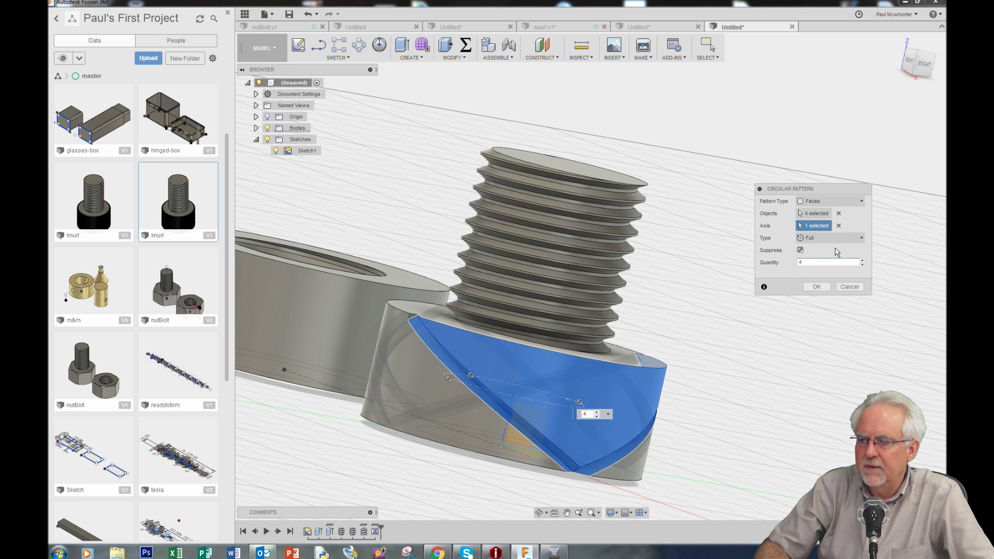
pyautogui.write('8')
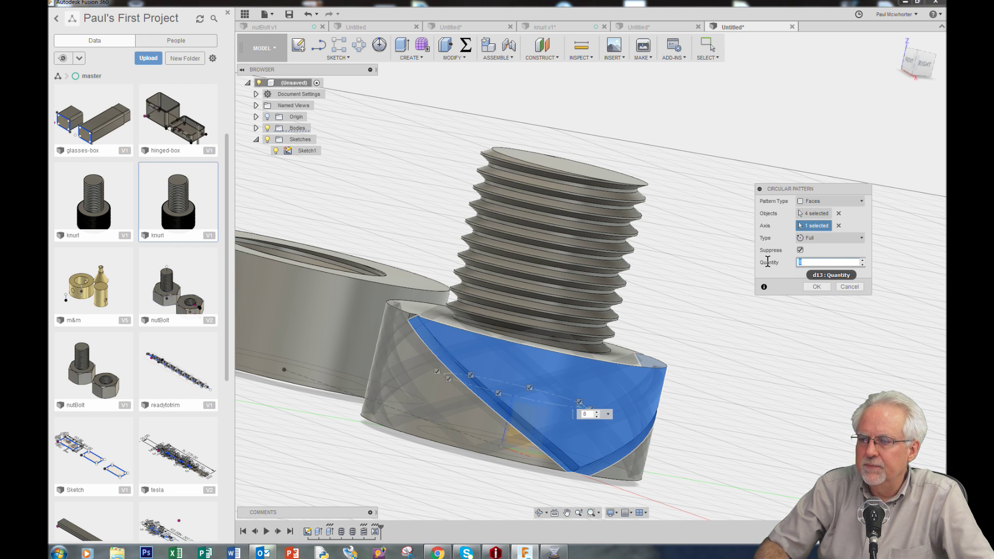
pyautogui.write('16')
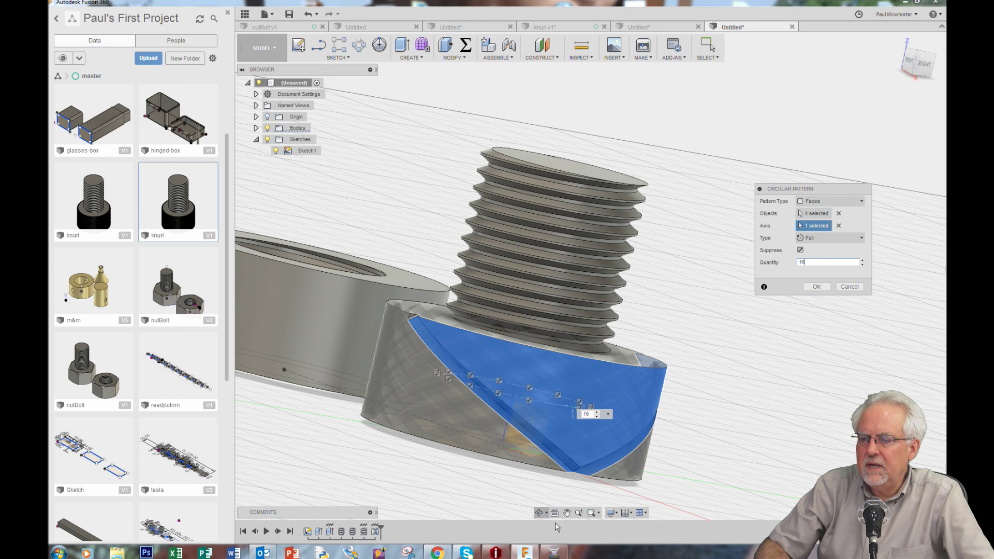
pyautogui.click(539, 513)
pyautogui.moveTo(596, 440); pyautogui.dragTo(659, 436)
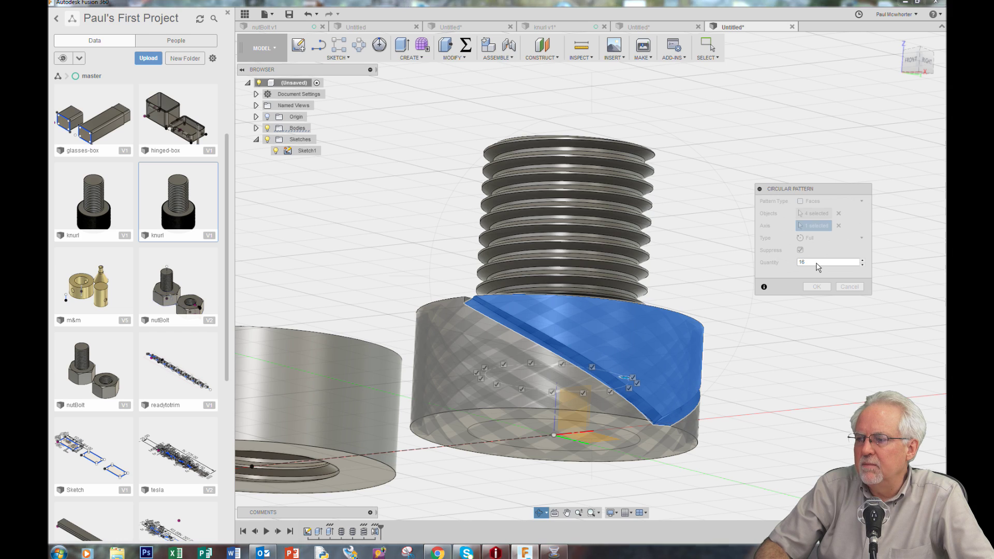
pyautogui.rightClick(748, 388)
pyautogui.click(778, 384)
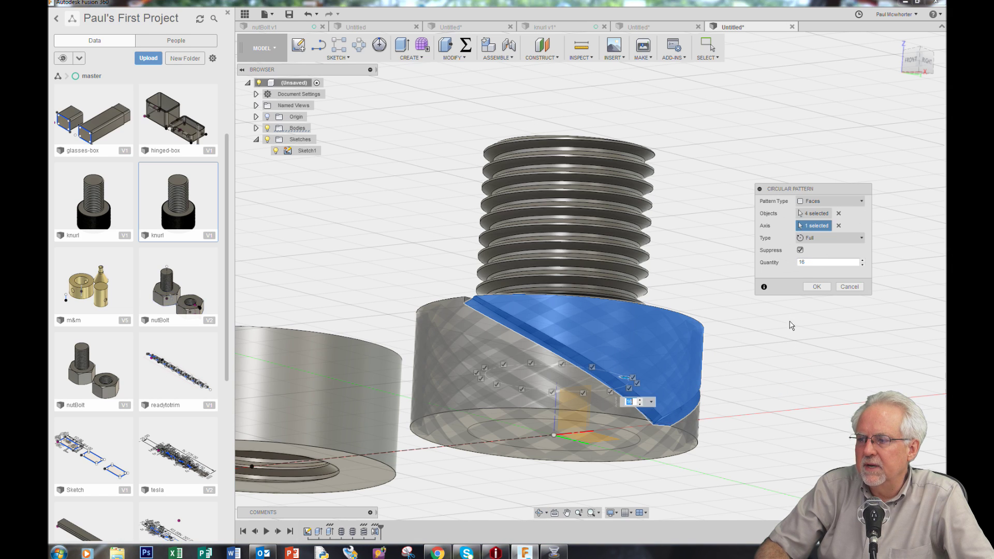
# Set the circular pattern's quantity to 32 and create the knurl around the bolt head.
pyautogui.click(812, 264)
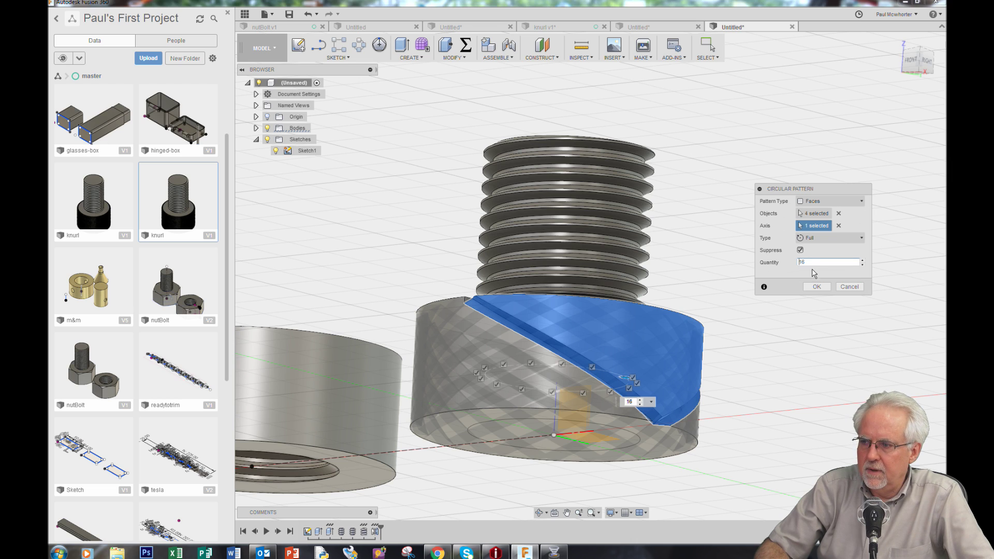
pyautogui.press('Delete')
pyautogui.press('Delete')
pyautogui.write('3')
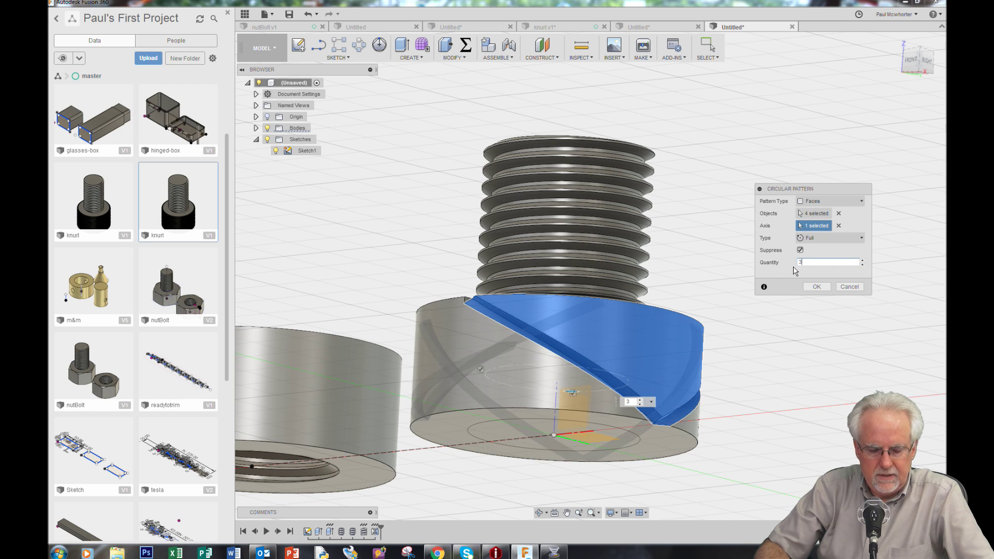
pyautogui.write('2')
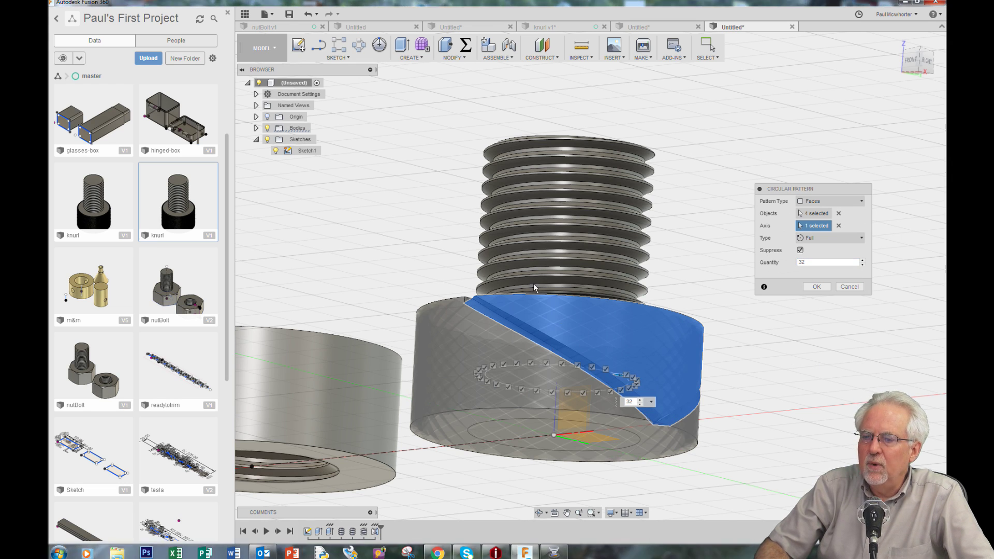
pyautogui.click(538, 512)
pyautogui.moveTo(728, 426)
pyautogui.mouseDown()
pyautogui.moveTo(747, 404)
pyautogui.moveTo(747, 421)
pyautogui.moveTo(726, 444)
pyautogui.mouseUp()
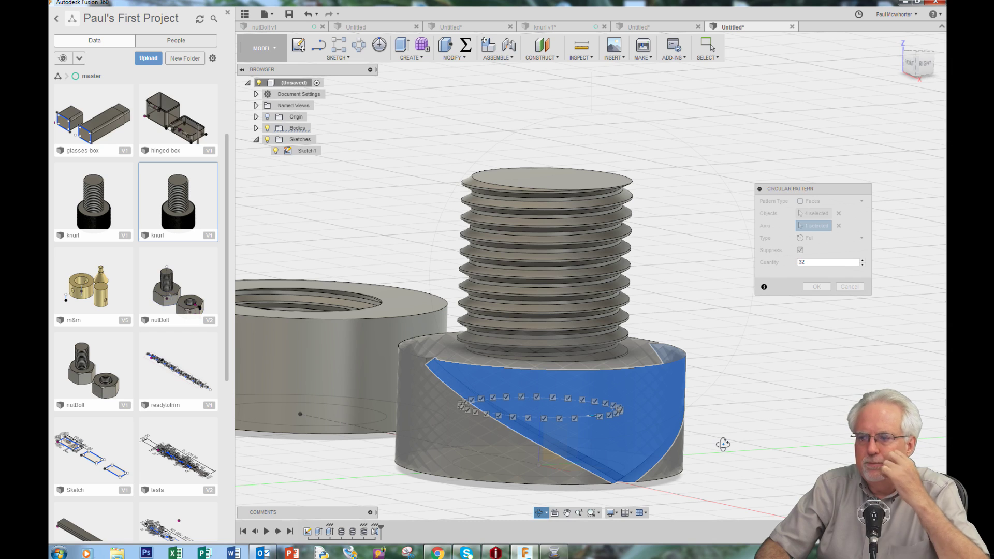
pyautogui.rightClick(777, 404)
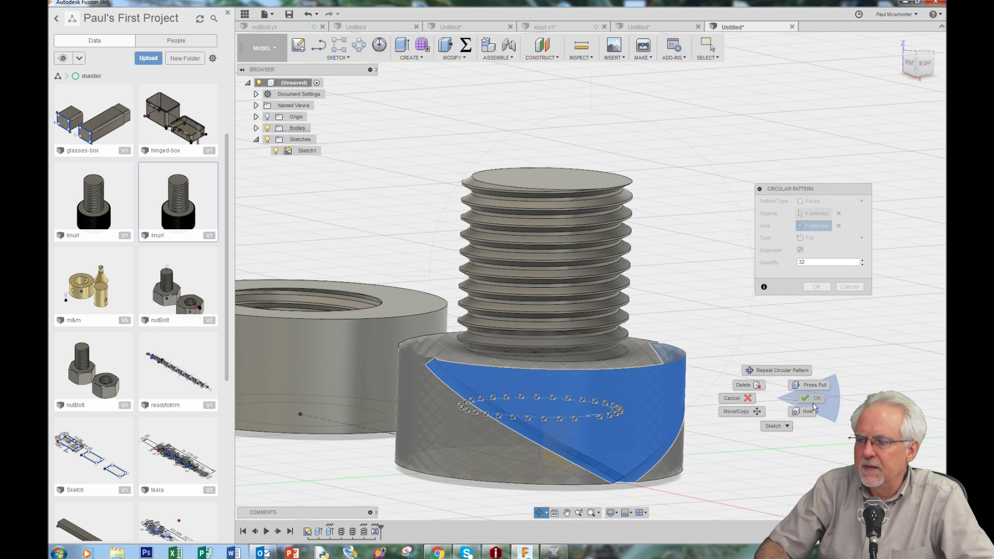
pyautogui.click(817, 408)
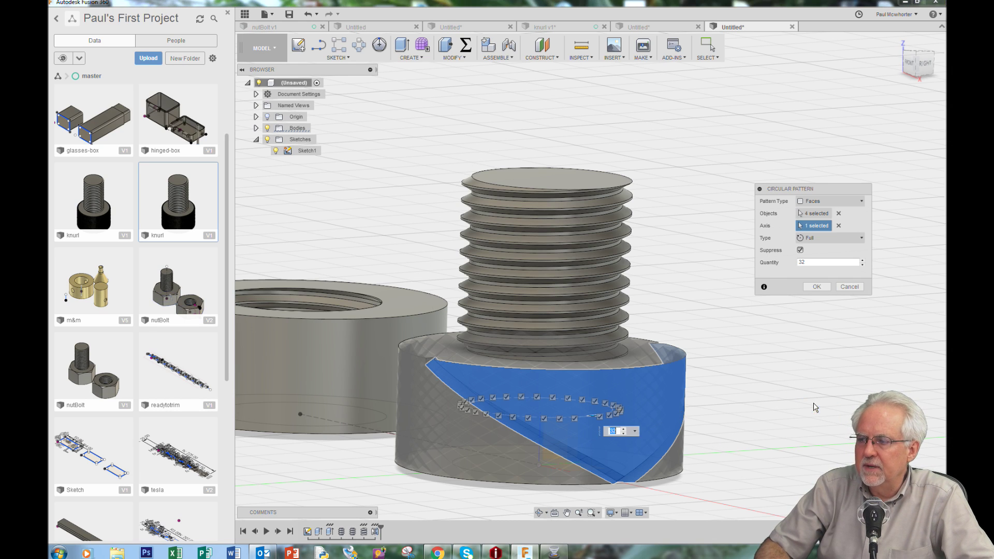
pyautogui.click(816, 287)
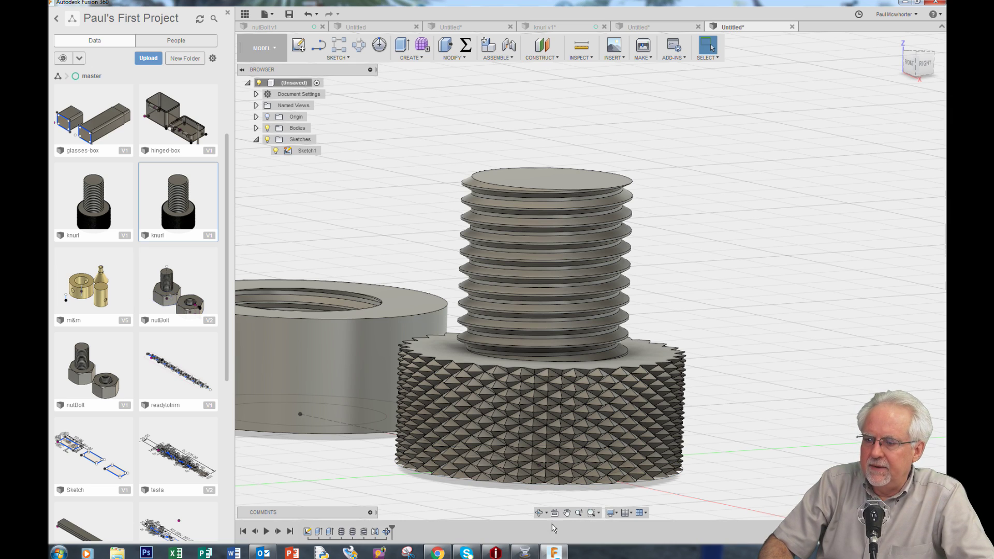
# Examine the knurl on the bolt head up close and view the plain nut beside it.
pyautogui.click(566, 514)
pyautogui.scroll(5, 583, 346)
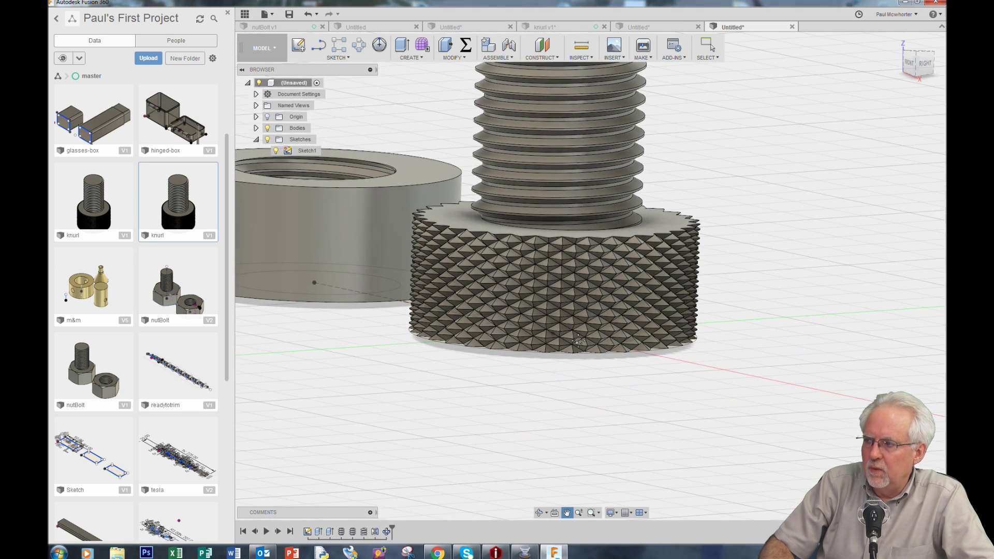
pyautogui.scroll(3, 582, 346)
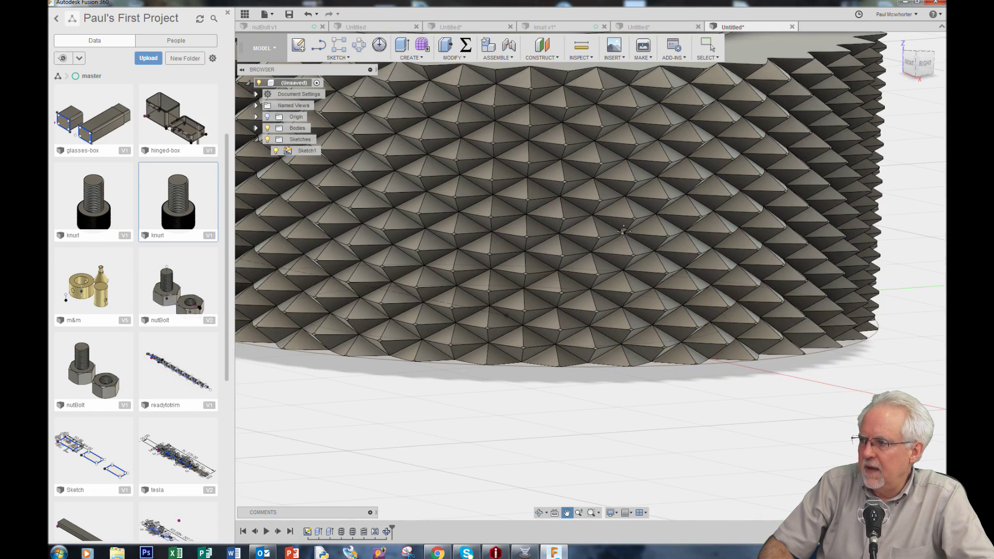
pyautogui.scroll(-8, 620, 356)
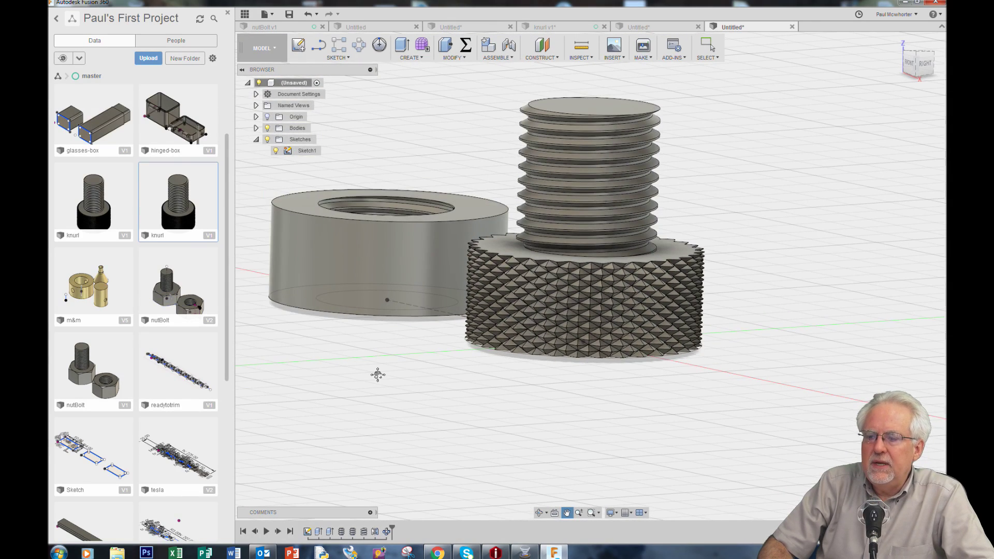
pyautogui.moveTo(428, 377); pyautogui.dragTo(495, 409)
pyautogui.click(540, 512)
pyautogui.moveTo(413, 355); pyautogui.dragTo(449, 358)
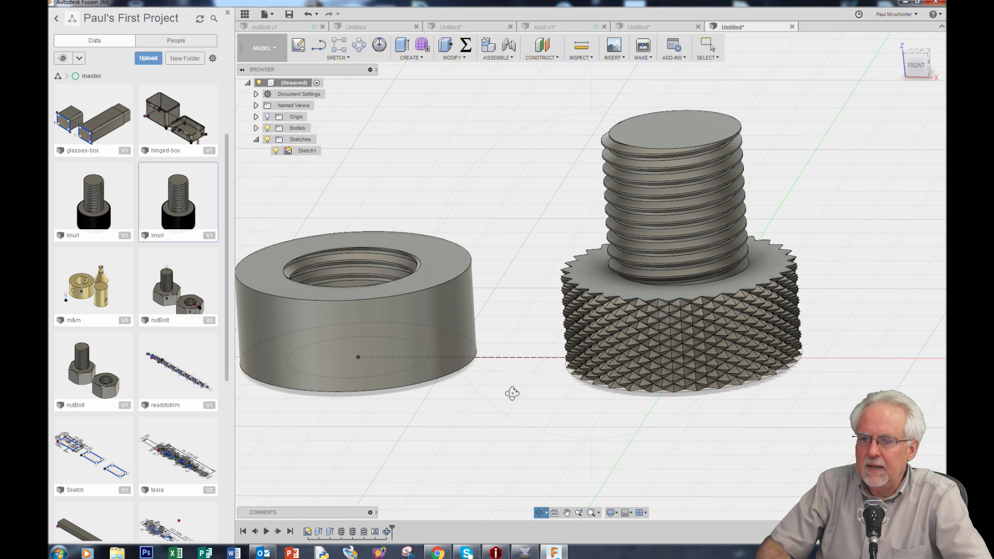
# Sketch a vertical line about 21 mm long on the front origin plane, running up from the nut's bottom centre point.
pyautogui.press('l')
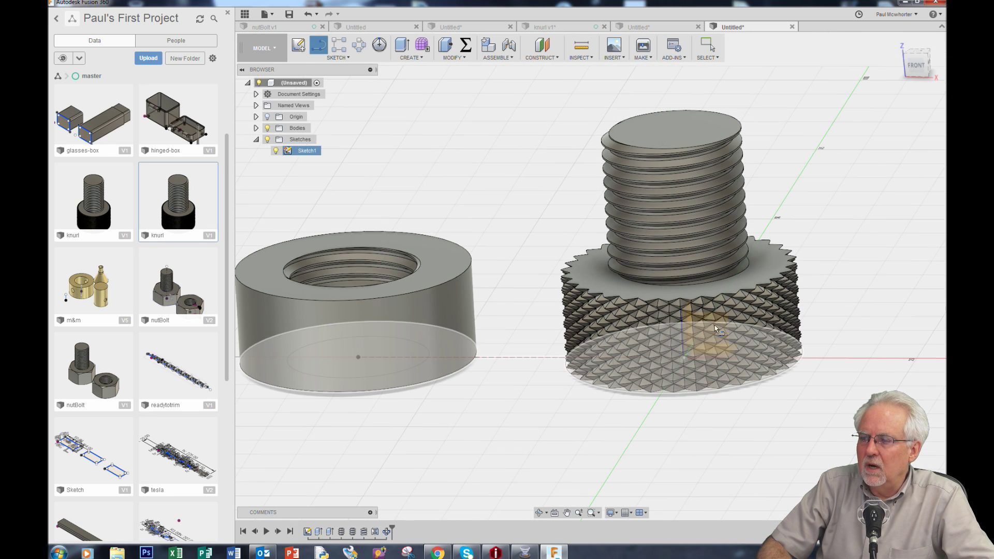
pyautogui.click(708, 331)
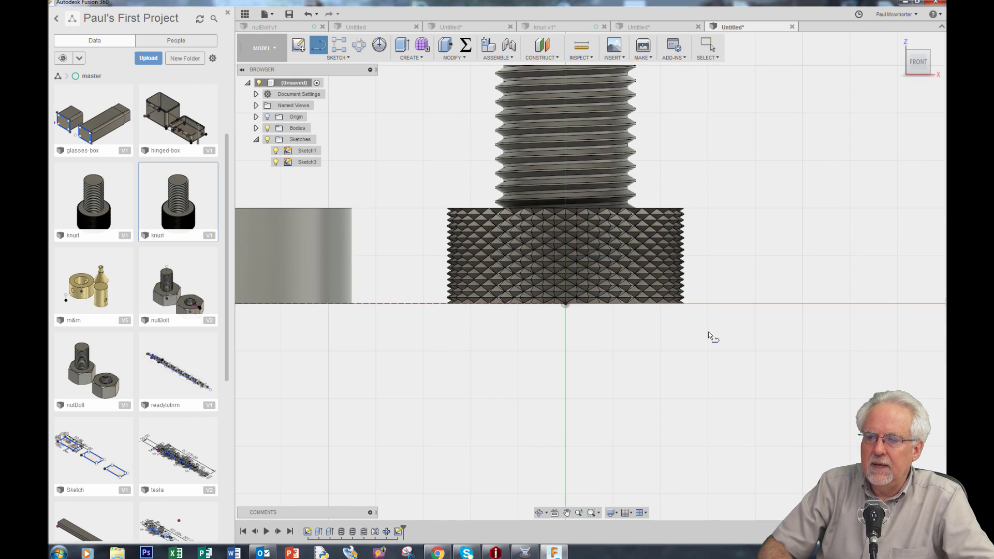
pyautogui.click(568, 513)
pyautogui.moveTo(466, 437); pyautogui.dragTo(548, 444)
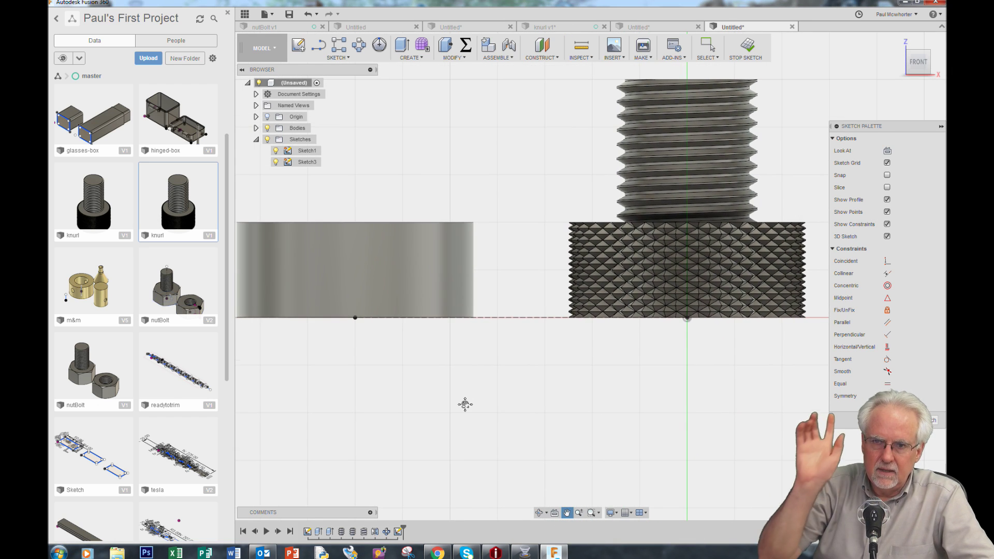
pyautogui.press('l')
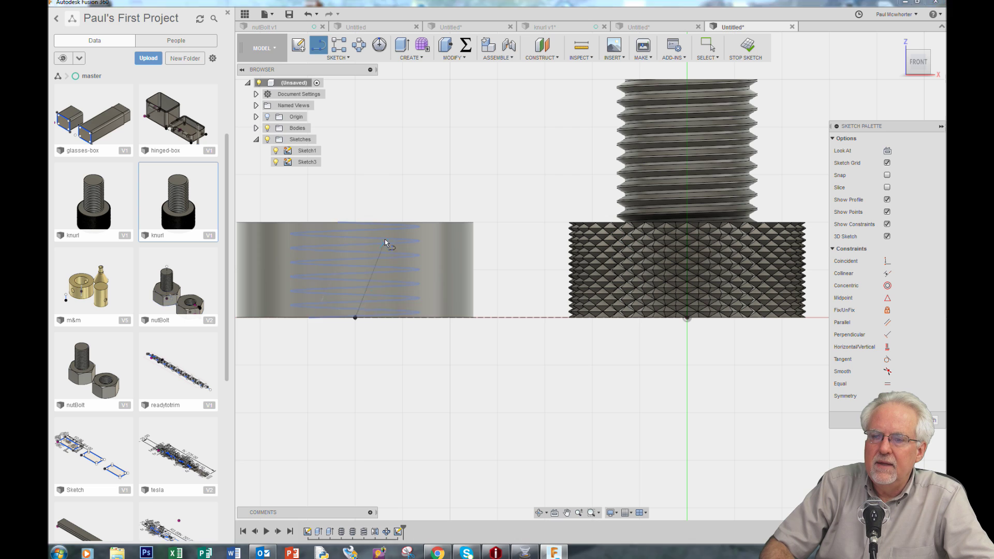
pyautogui.click(355, 317)
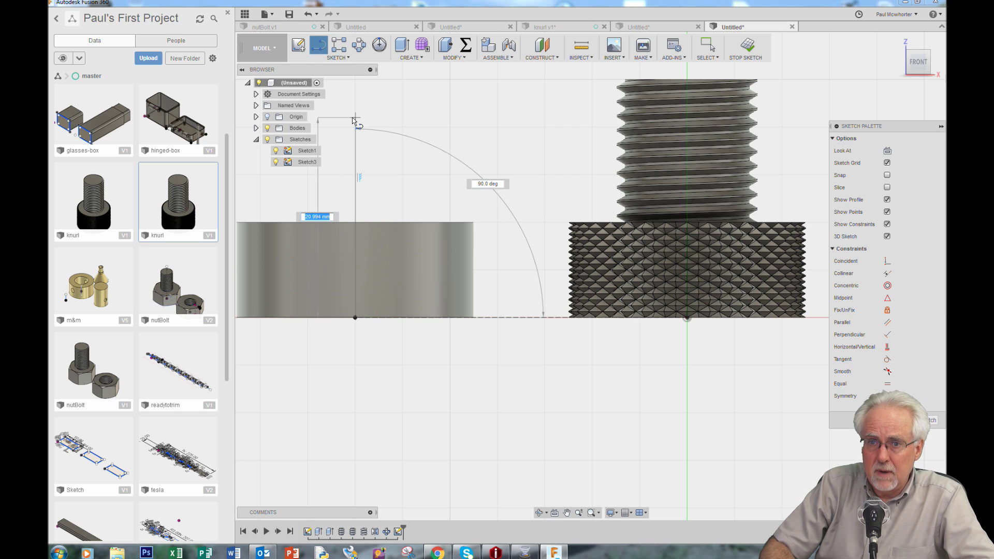
pyautogui.click(354, 120)
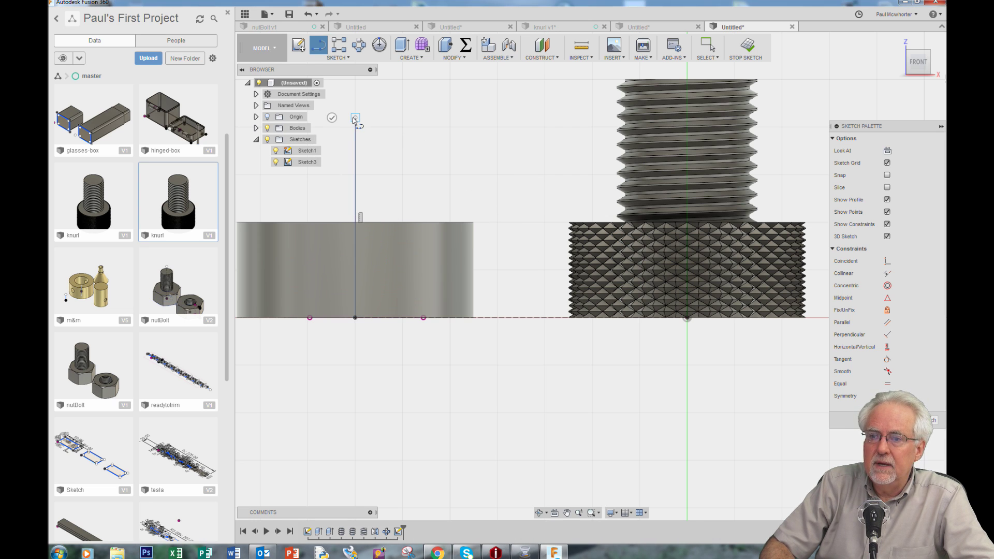
pyautogui.press('Escape')
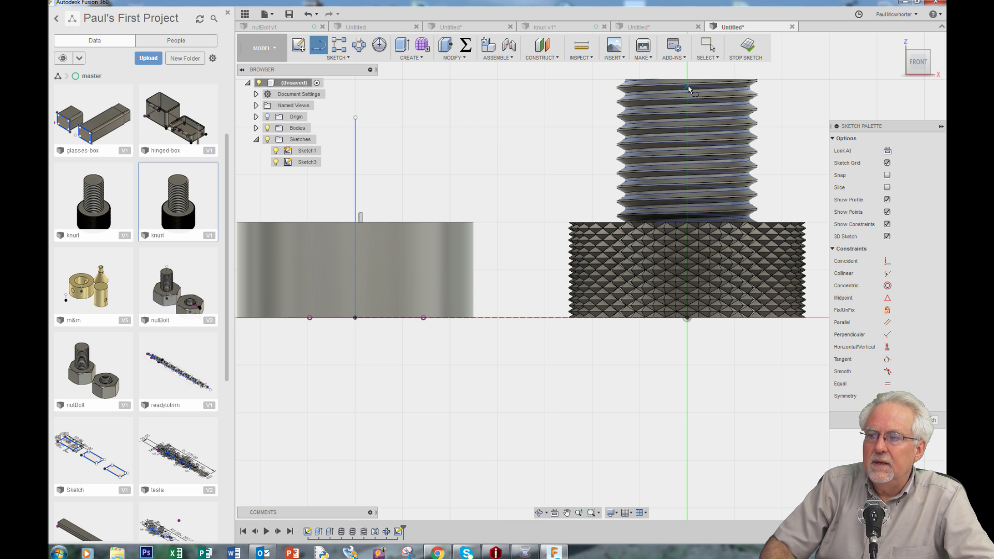
# Convert the vertical line through the nut's centre to a construction line.
pyautogui.click(707, 45)
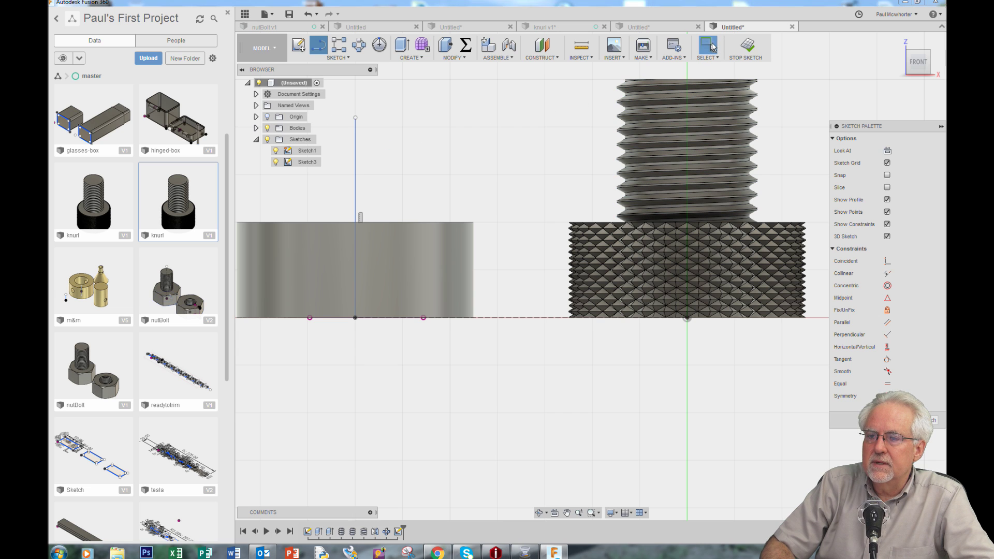
pyautogui.rightClick(358, 163)
pyautogui.click(363, 226)
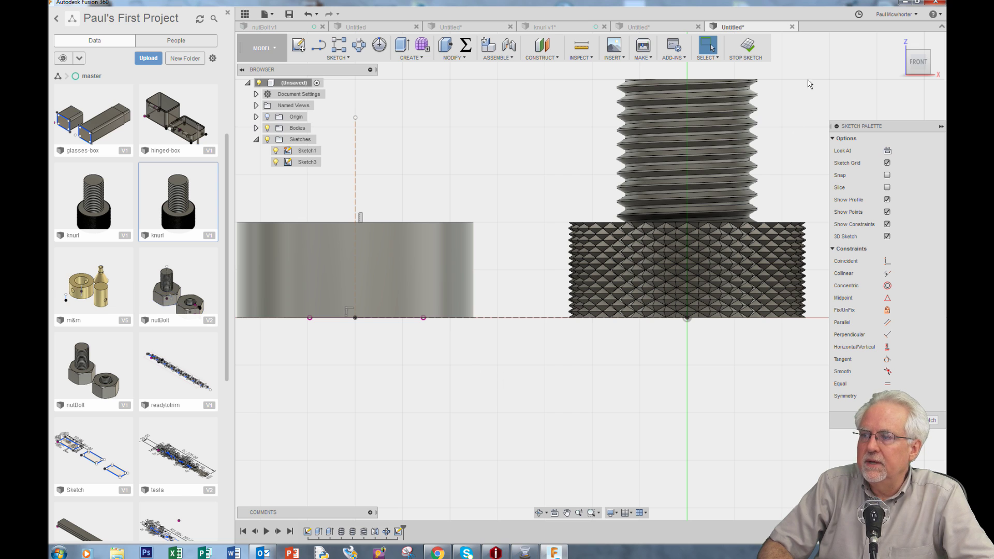
pyautogui.click(897, 40)
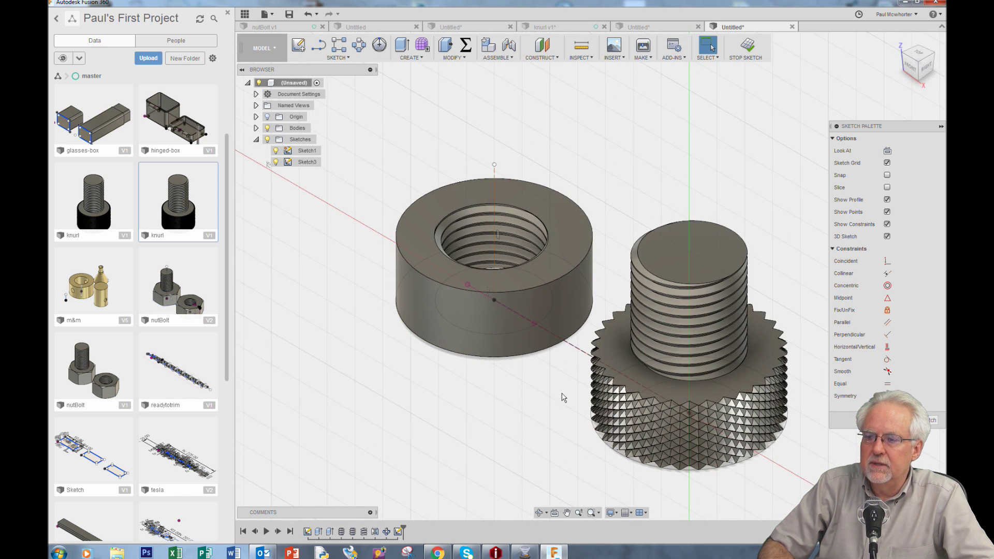
pyautogui.click(540, 513)
pyautogui.moveTo(663, 185); pyautogui.dragTo(687, 141)
pyautogui.moveTo(397, 237); pyautogui.dragTo(364, 237)
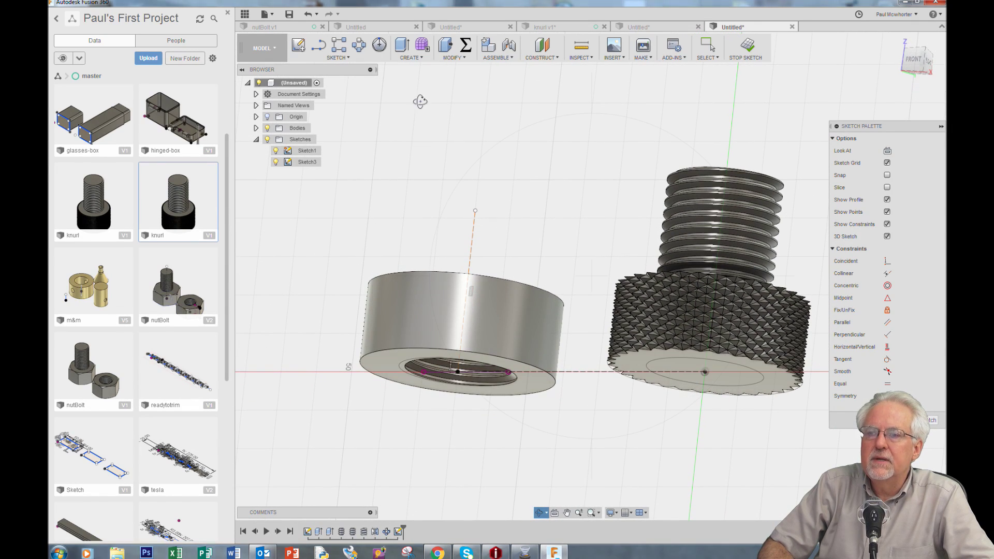
pyautogui.click(423, 57)
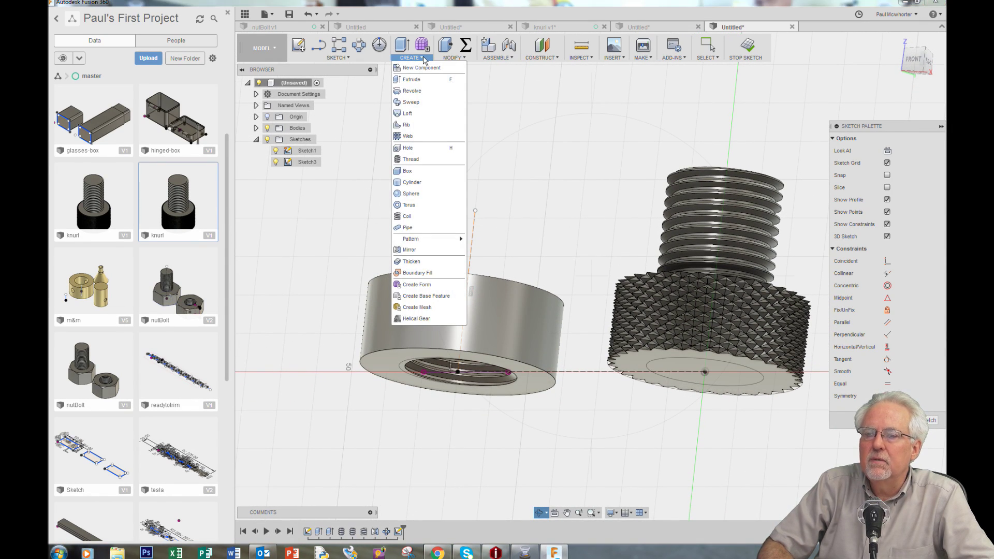
pyautogui.click(416, 216)
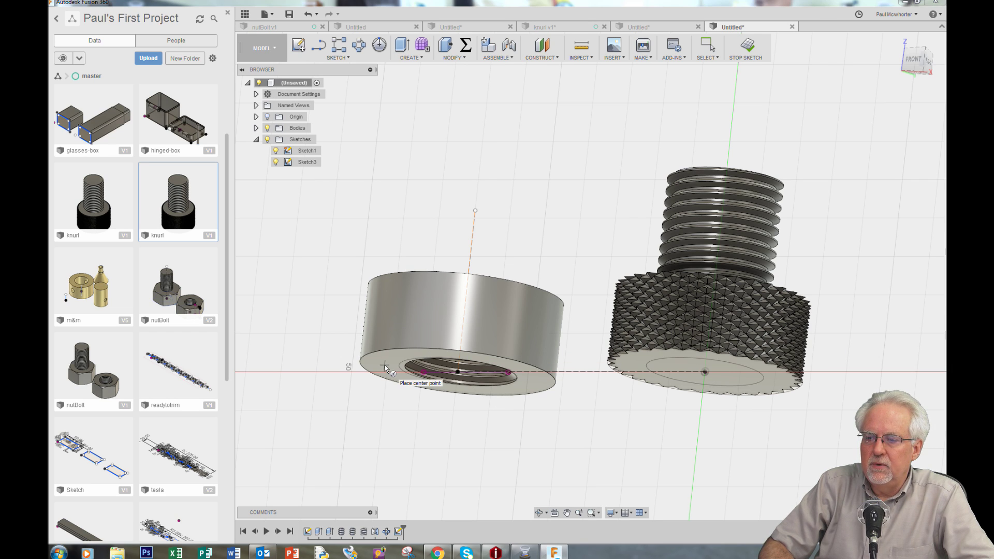
pyautogui.click(458, 373)
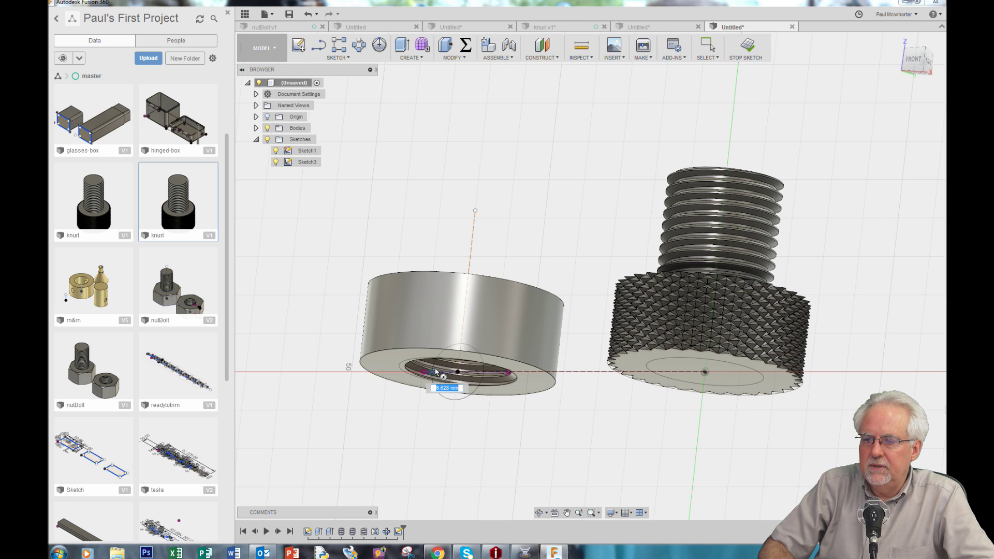
pyautogui.press('Escape')
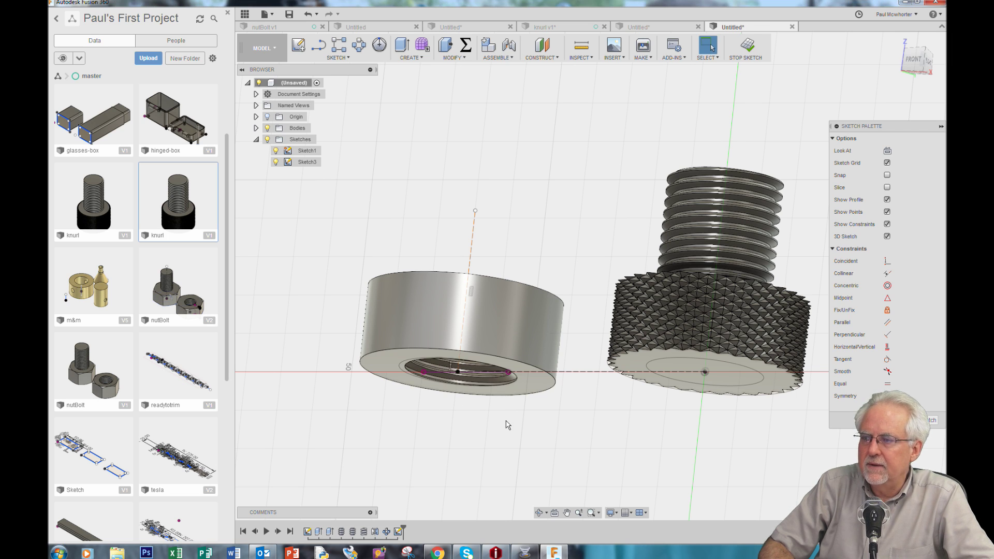
# Finish the sketch containing the construction line through the nut's centre.
pyautogui.click(927, 420)
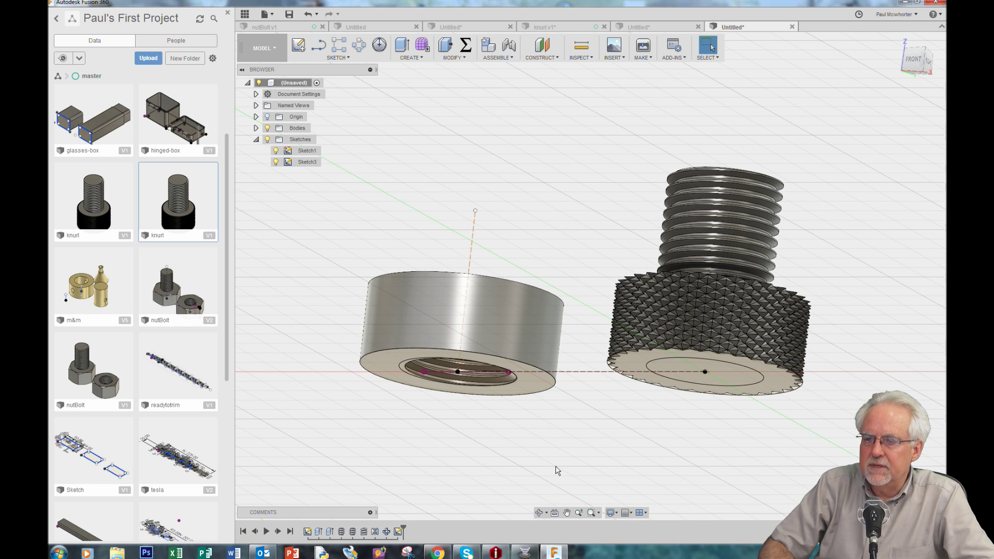
# Start a coil on the nut's bottom face with a 25 mm diameter circle centred on the nut's bottom centre point.
pyautogui.click(422, 58)
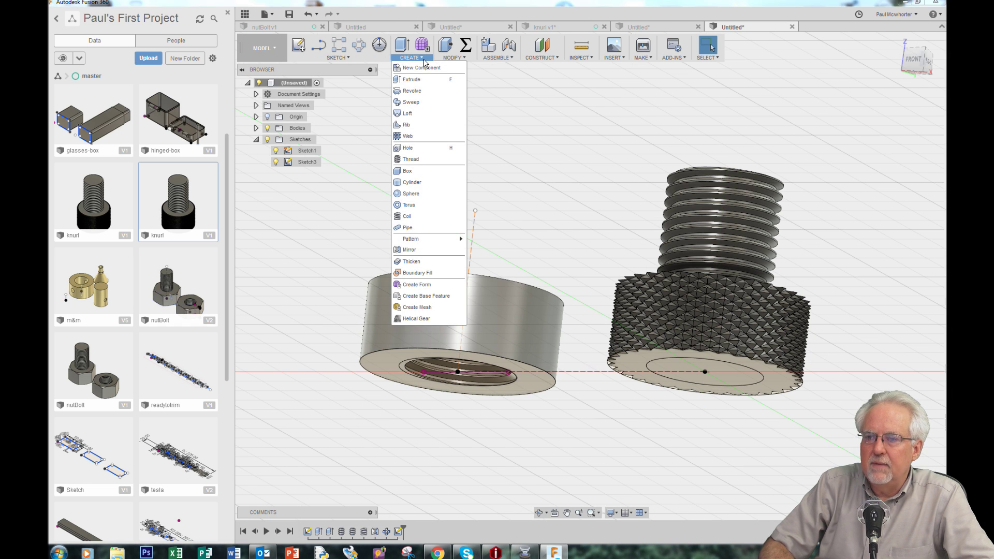
pyautogui.click(425, 217)
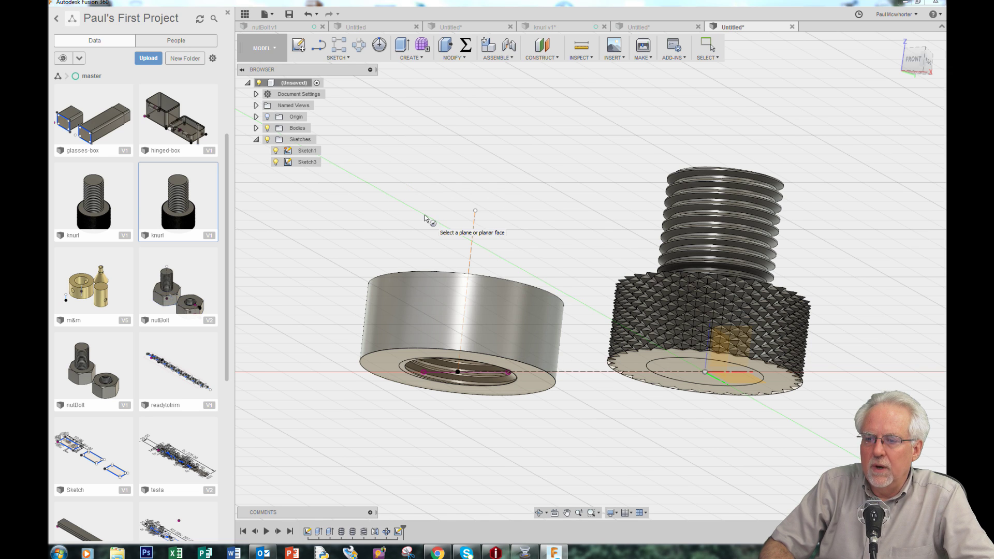
pyautogui.click(382, 360)
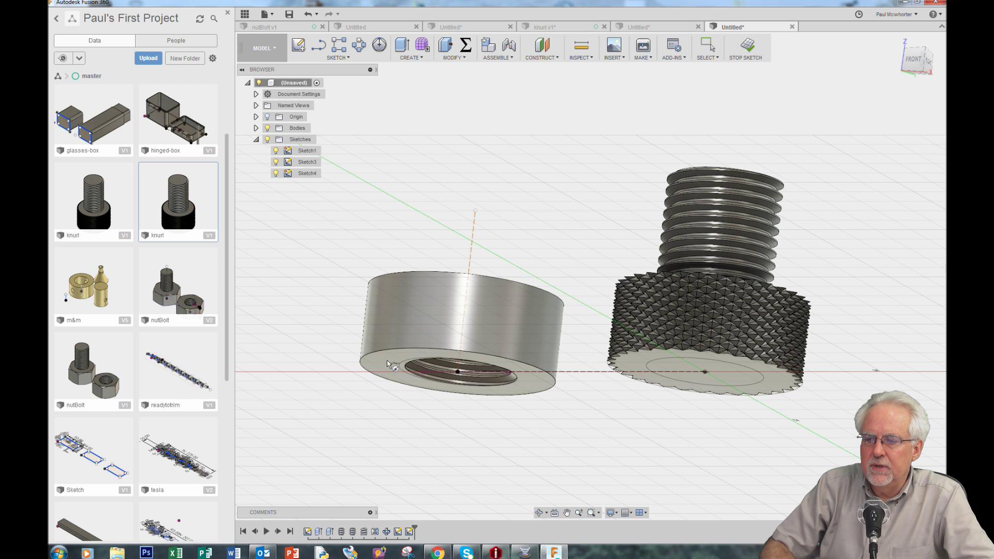
pyautogui.scroll(6, 460, 371)
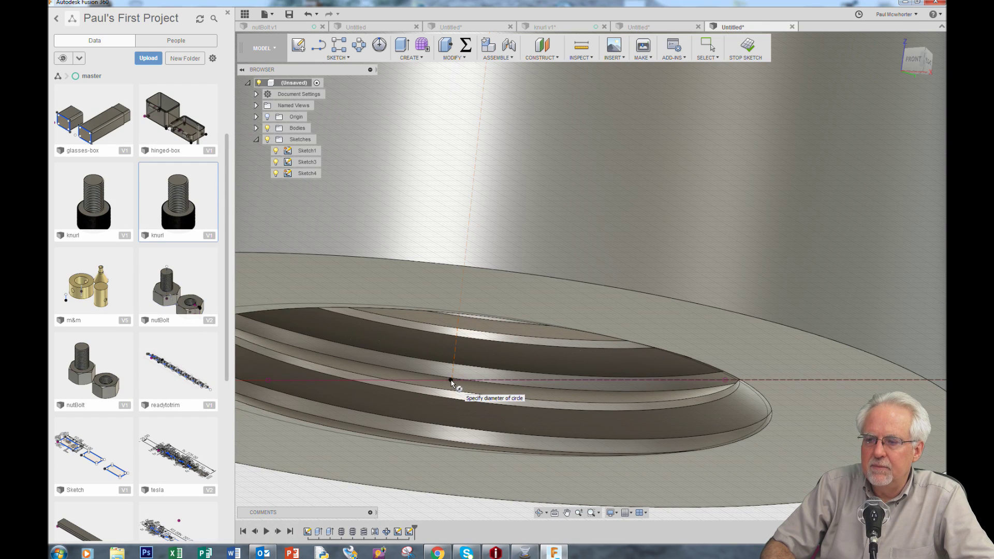
pyautogui.scroll(-6, 451, 382)
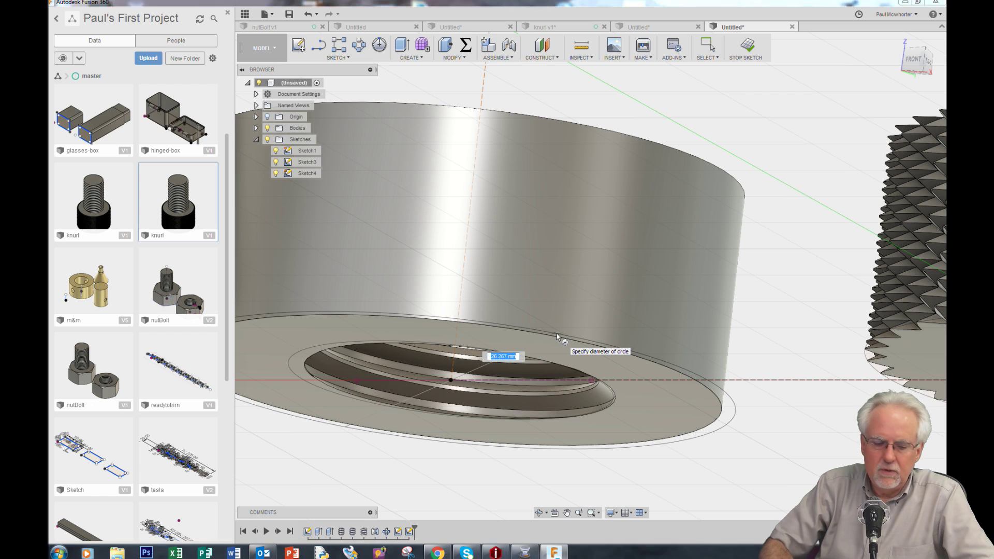
pyautogui.write('2')
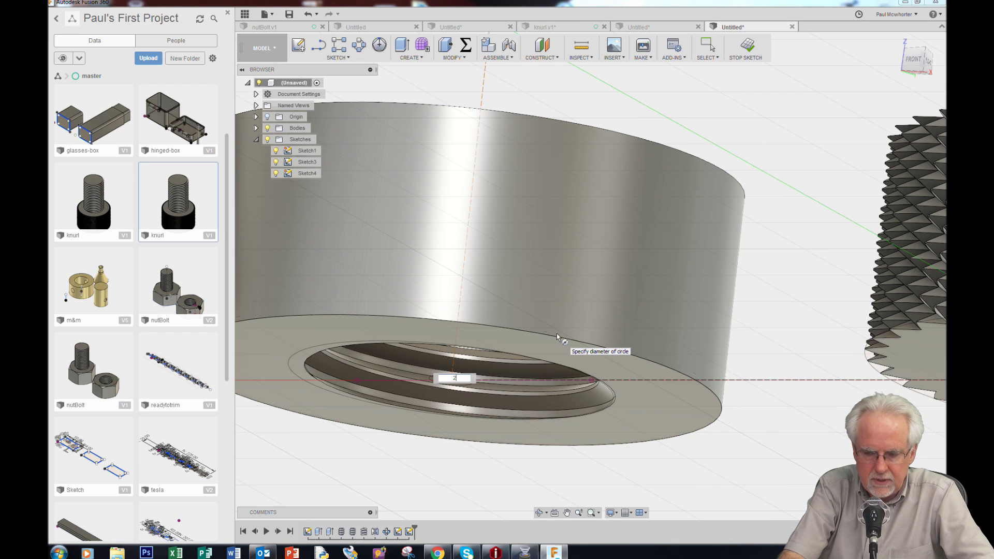
pyautogui.write('5')
pyautogui.press('Tab')
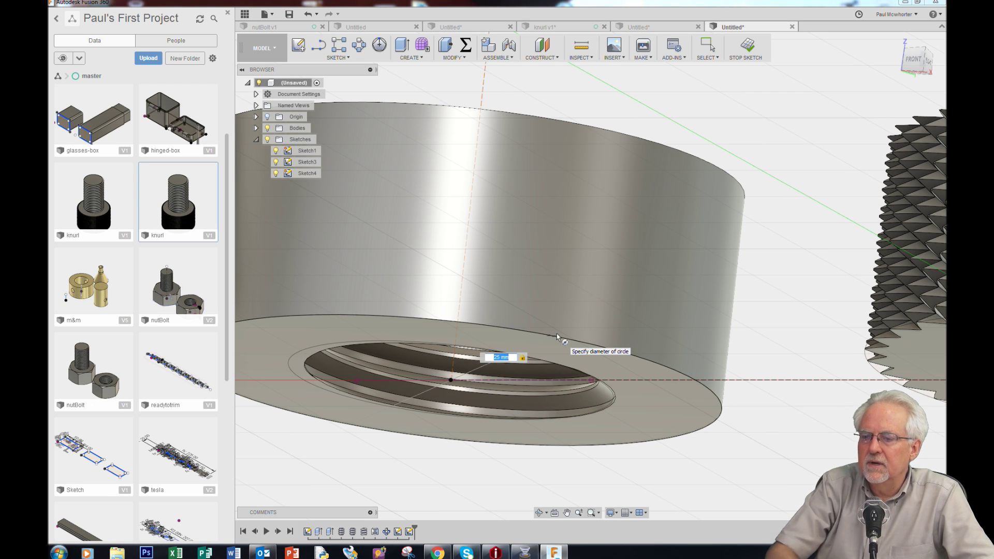
pyautogui.press('Return')
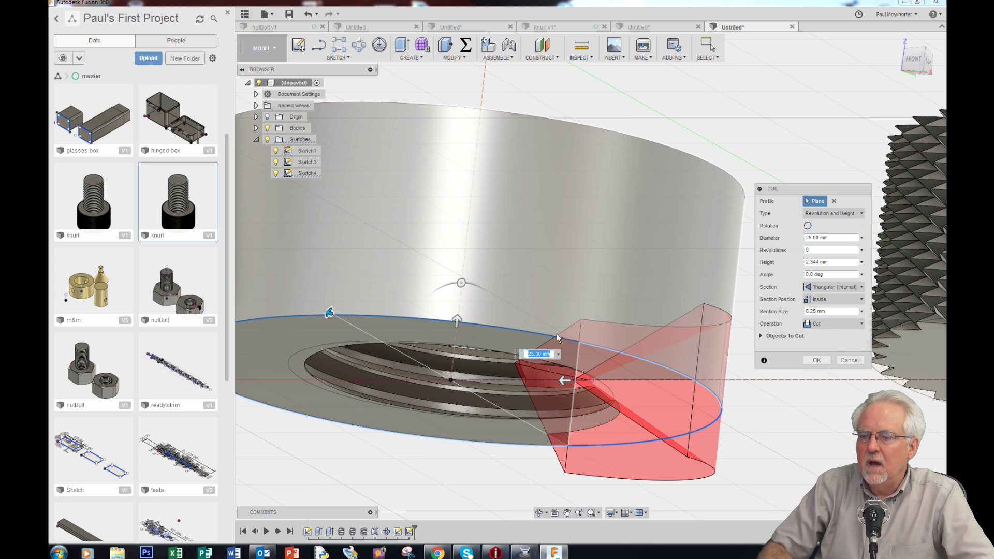
# Cut the coil into the nut with 0.25 revolutions, 10 mm height and a 1 mm section size.
pyautogui.moveTo(845, 189); pyautogui.dragTo(824, 130)
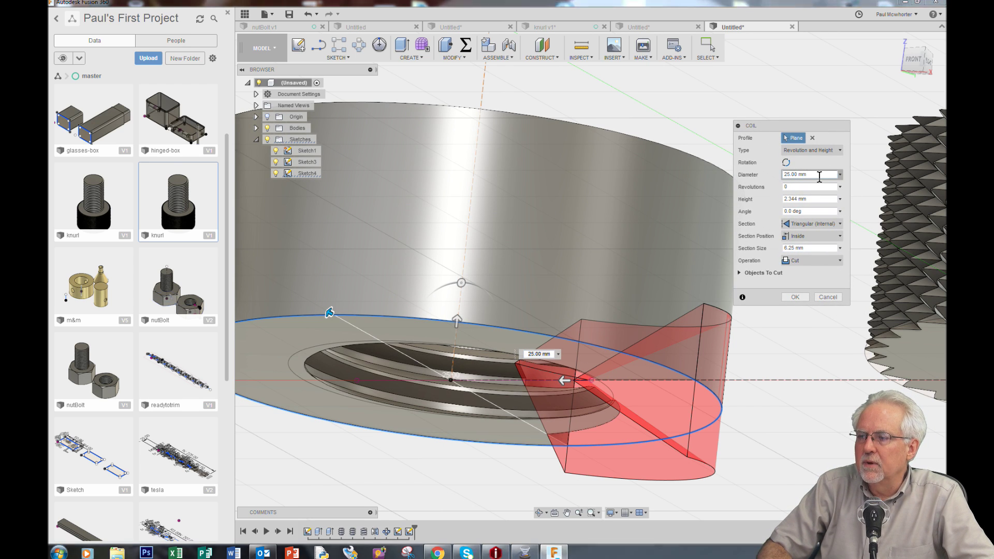
pyautogui.click(785, 189)
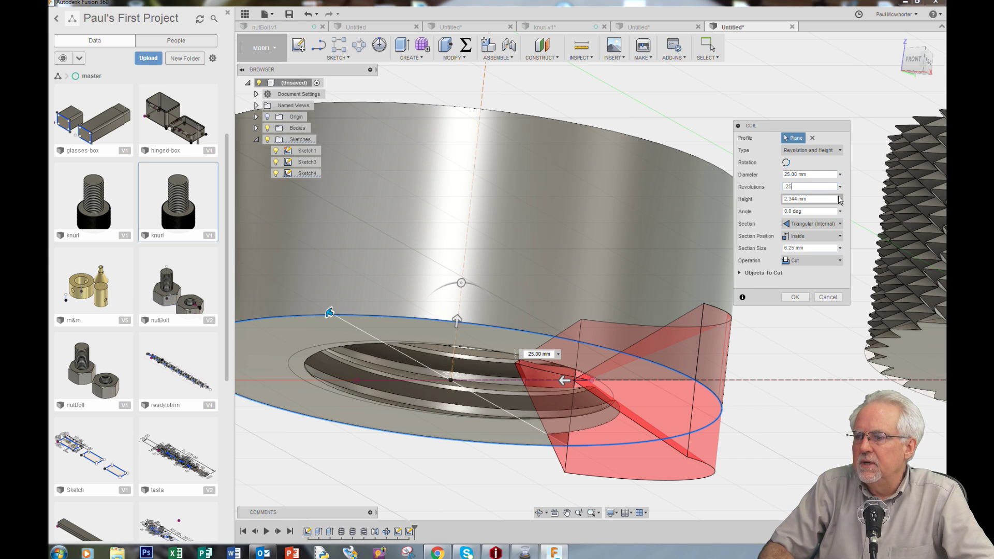
pyautogui.click(819, 198)
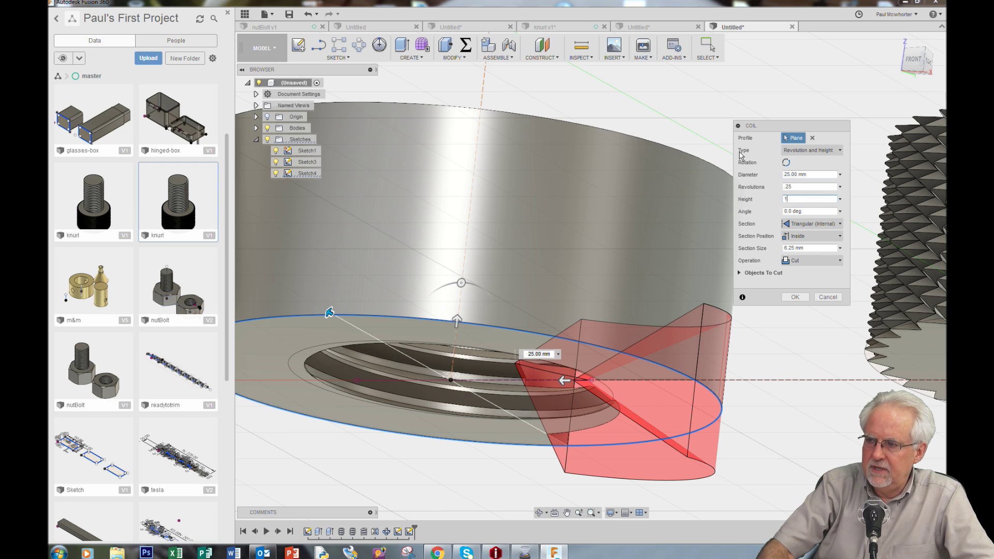
pyautogui.write('10')
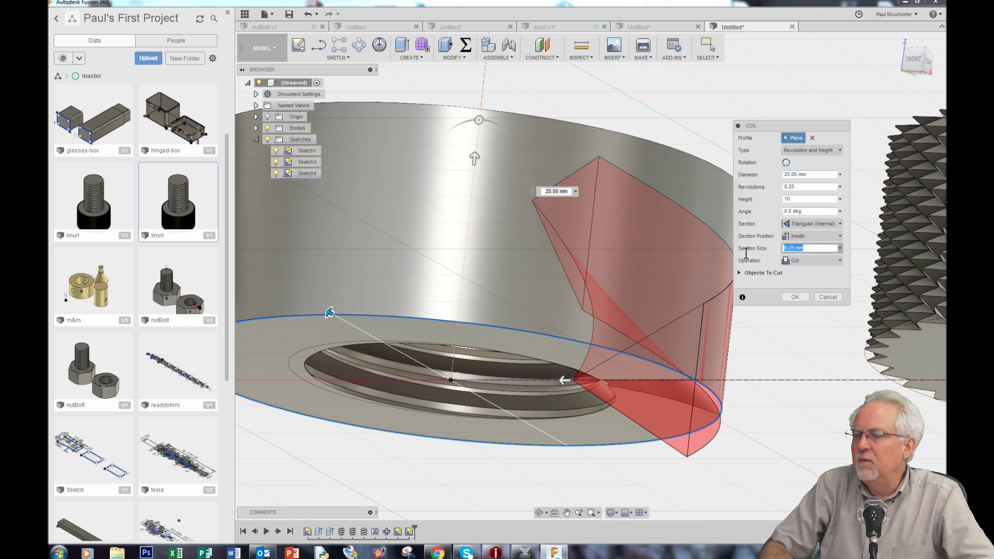
pyautogui.write('1')
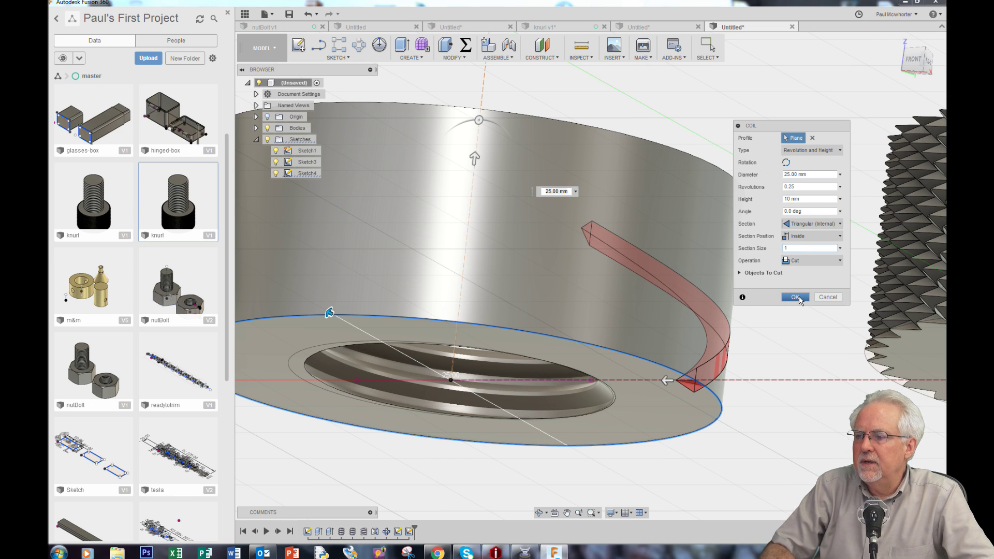
pyautogui.click(797, 297)
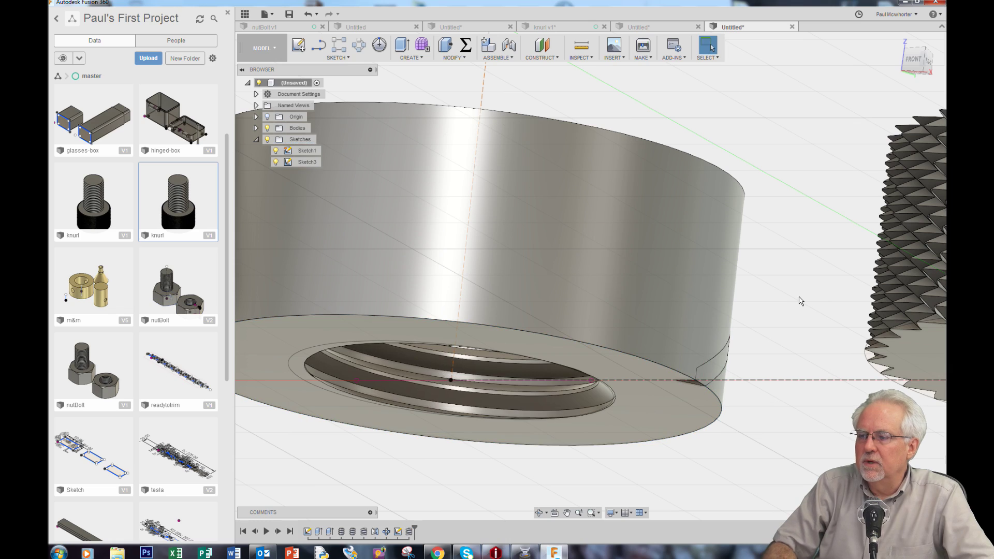
# Examine the coil cut from the nut's underside and undo it.
pyautogui.click(539, 512)
pyautogui.moveTo(771, 439); pyautogui.dragTo(789, 398)
pyautogui.moveTo(595, 185); pyautogui.dragTo(641, 165)
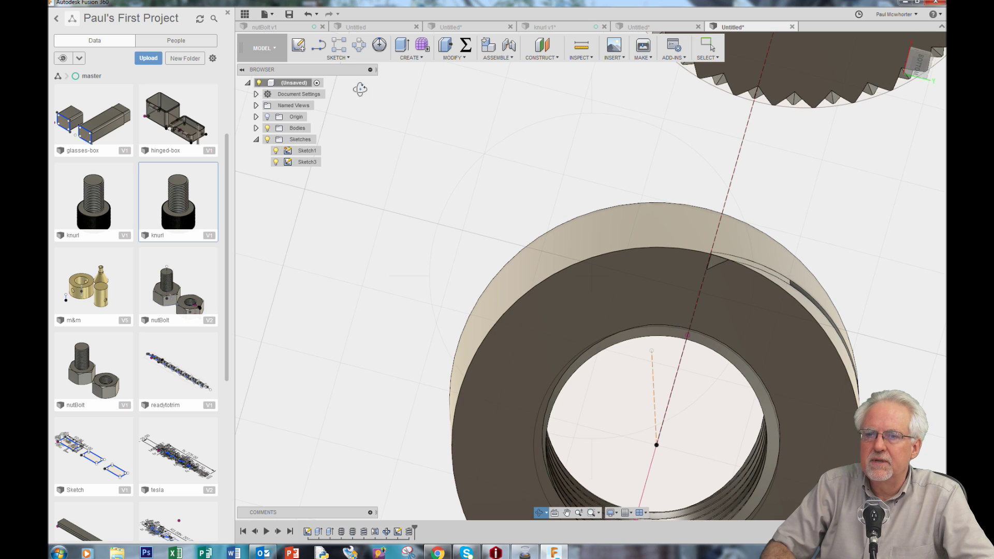
pyautogui.press('Escape')
pyautogui.click(308, 16)
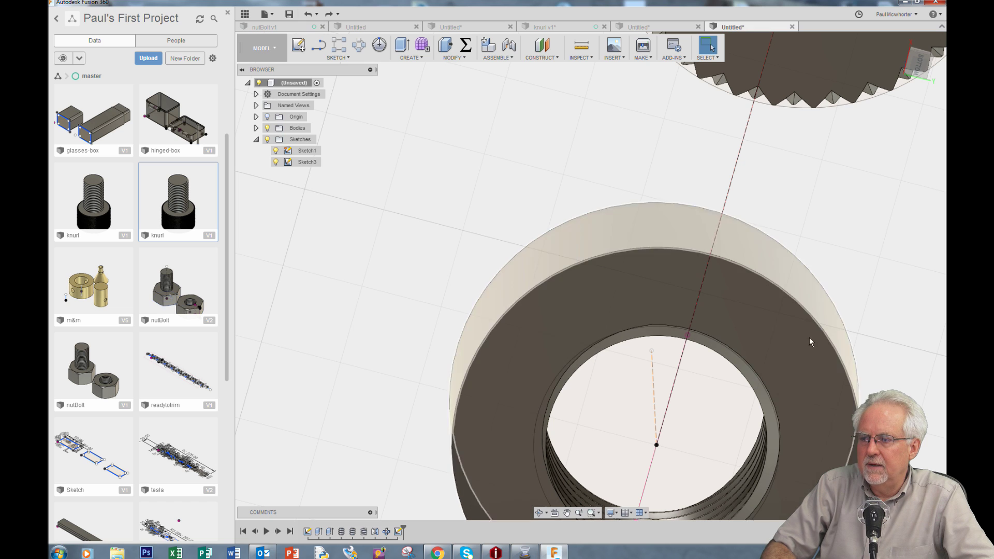
# Start a coil on the nut's bottom face with a 25 mm circle centred on its centre point and reaching the outer edge.
pyautogui.keyDown('shift'); pyautogui.moveTo(832, 278); pyautogui.dragTo(800, 329, button='middle'); pyautogui.keyUp('shift')
pyautogui.keyDown('shift'); pyautogui.moveTo(456, 399); pyautogui.dragTo(887, 266, button='middle'); pyautogui.keyUp('shift')
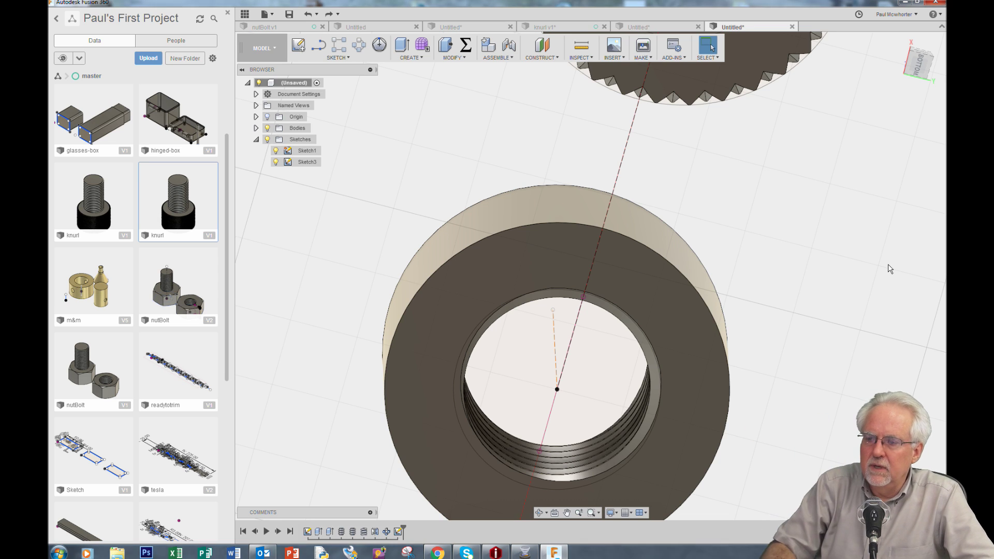
pyautogui.click(422, 58)
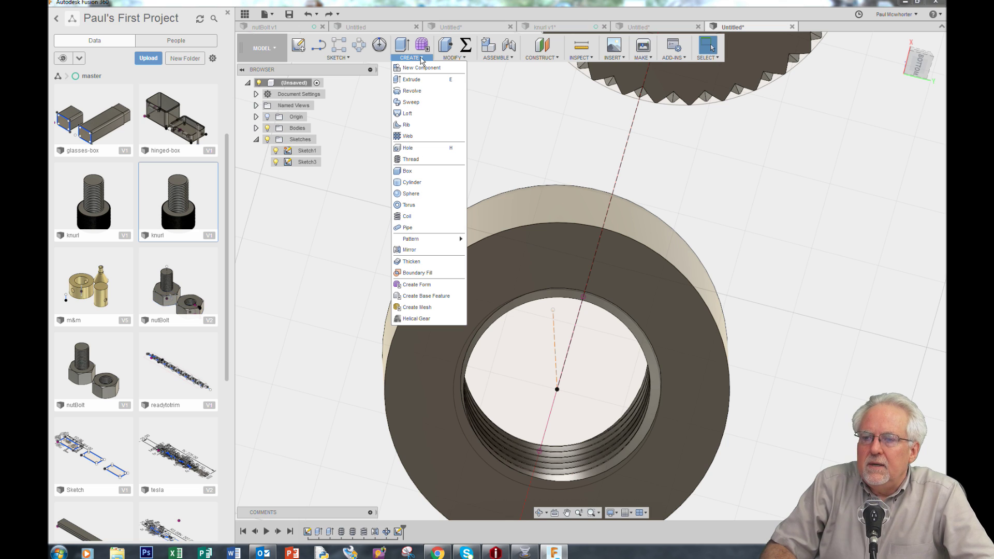
pyautogui.click(404, 216)
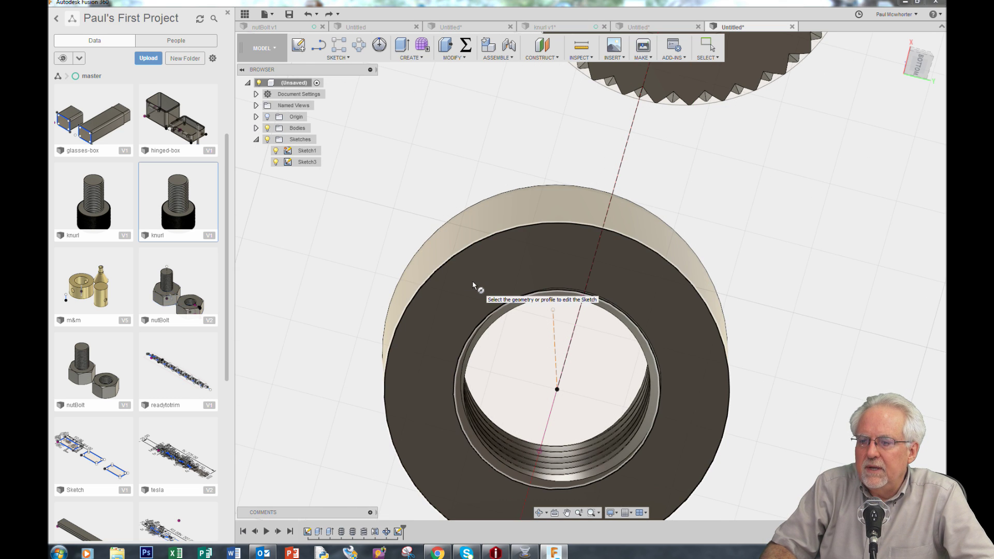
pyautogui.click(472, 280)
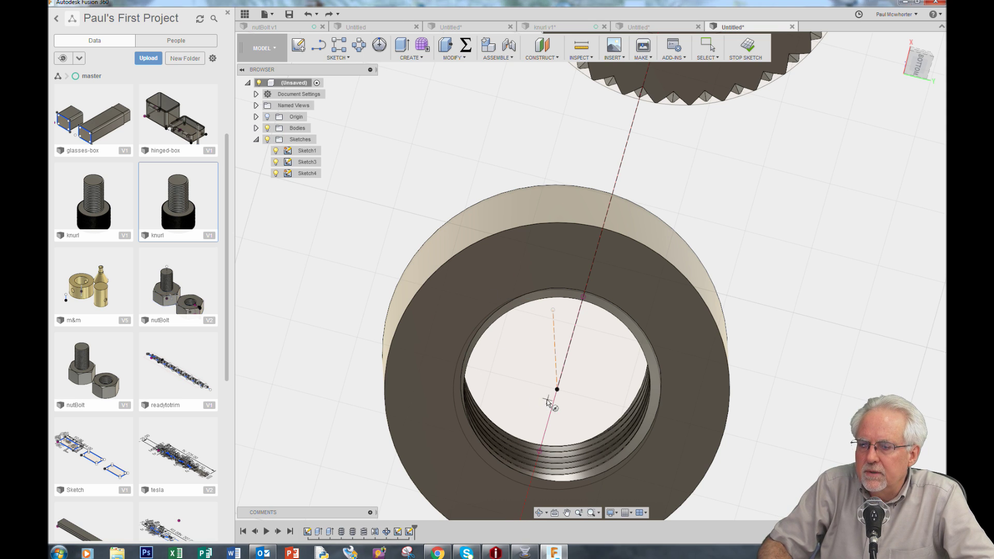
pyautogui.scroll(5, 558, 391)
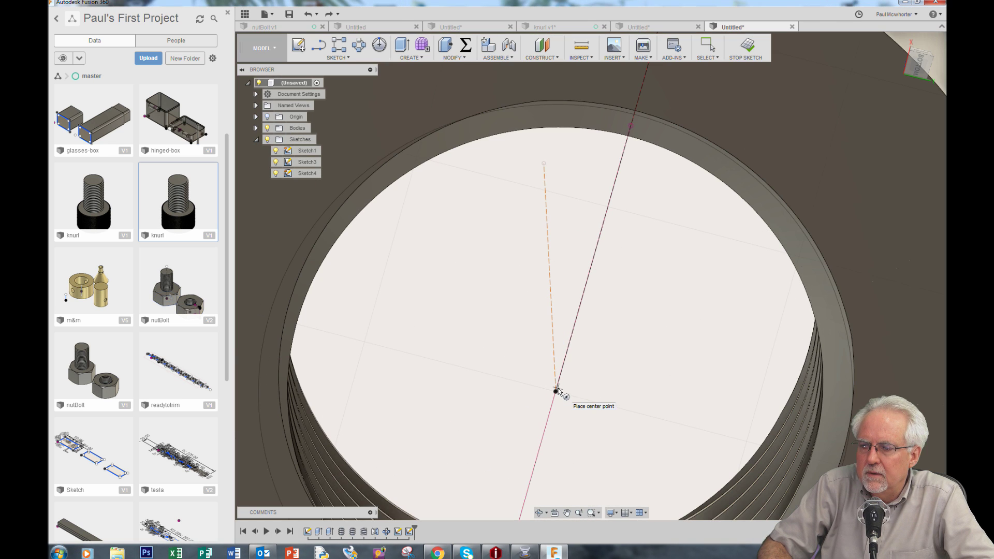
pyautogui.click(919, 64)
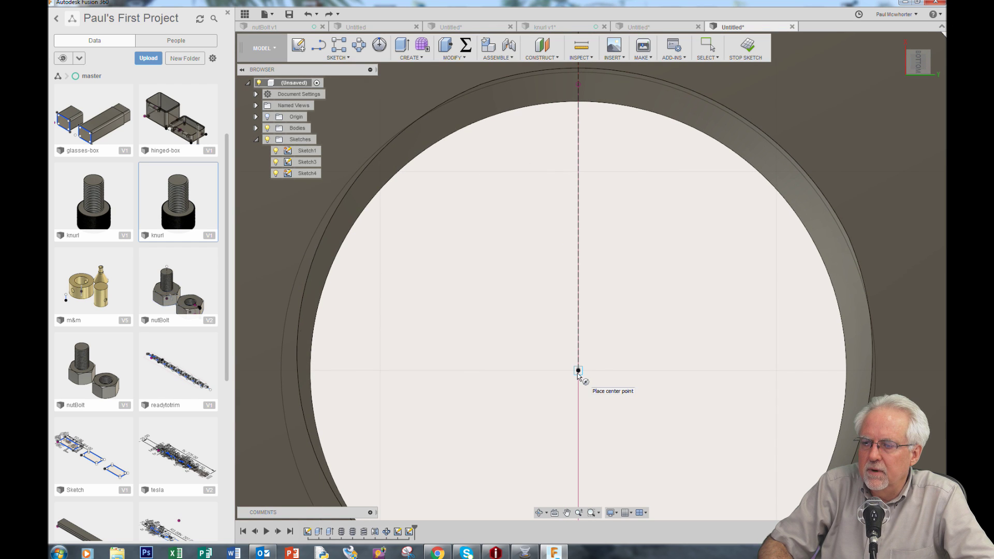
pyautogui.scroll(-4, 578, 373)
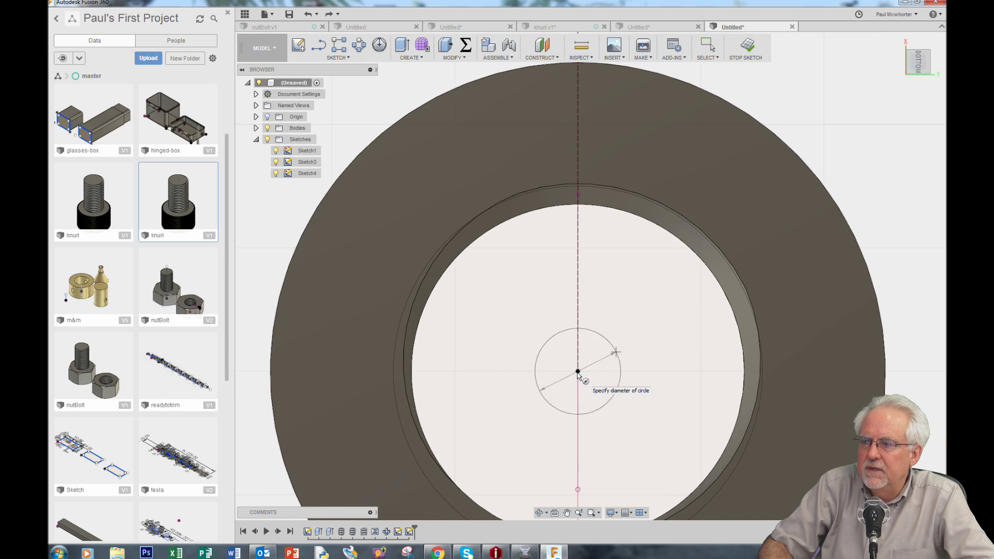
pyautogui.click(849, 229)
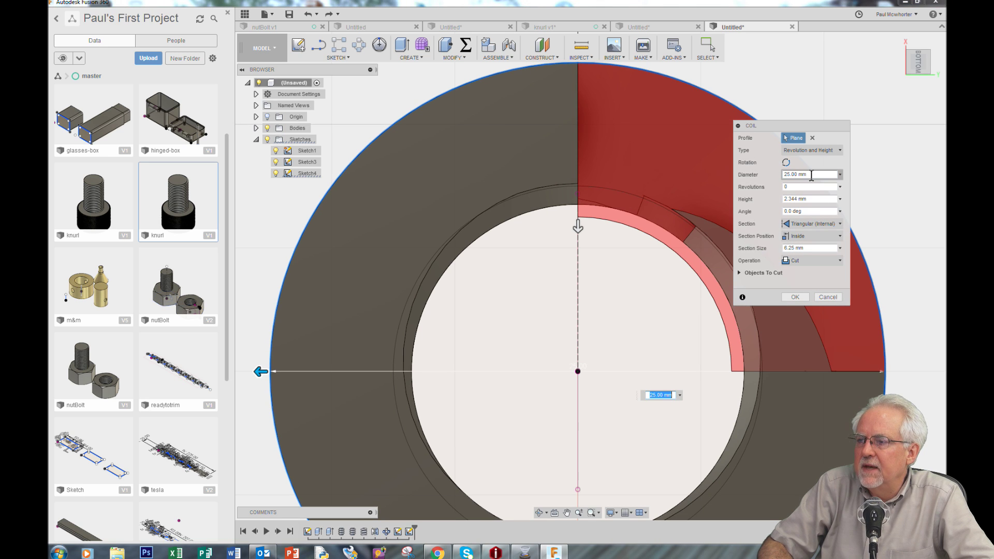
# Cut the coil into the nut with 0.25 revolutions, 10 mm height, an internal triangular section and a 1 mm section size.
pyautogui.click(811, 176)
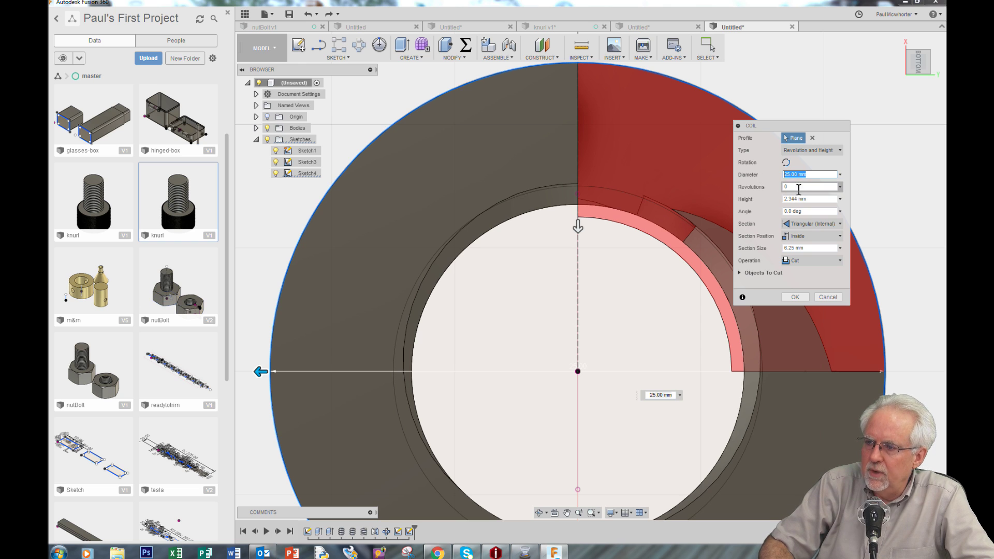
pyautogui.write('.25')
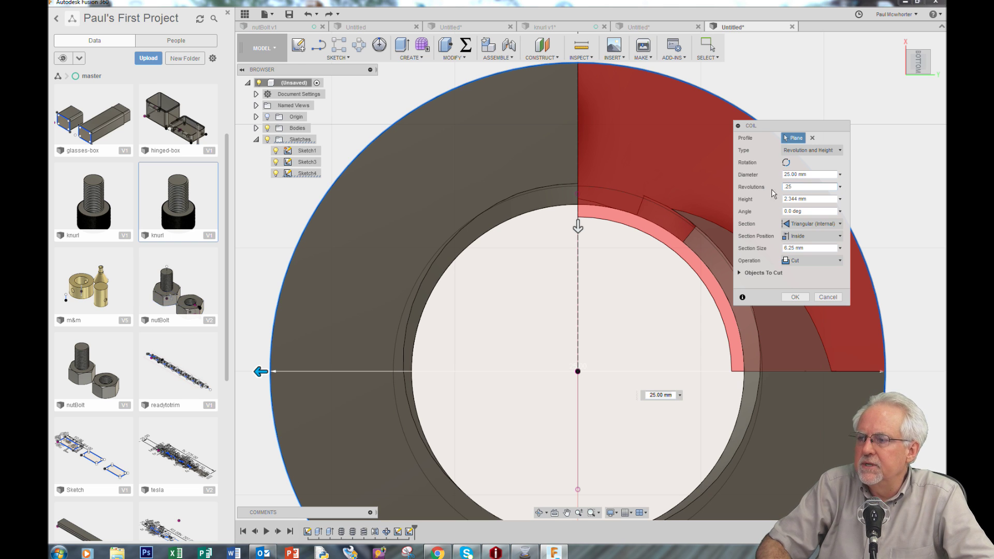
pyautogui.press('Tab')
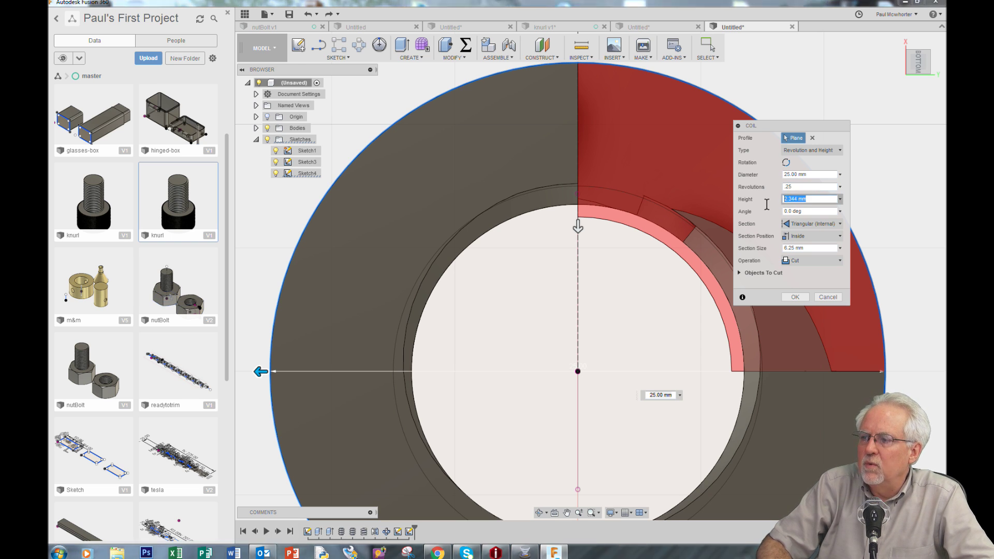
pyautogui.write('10')
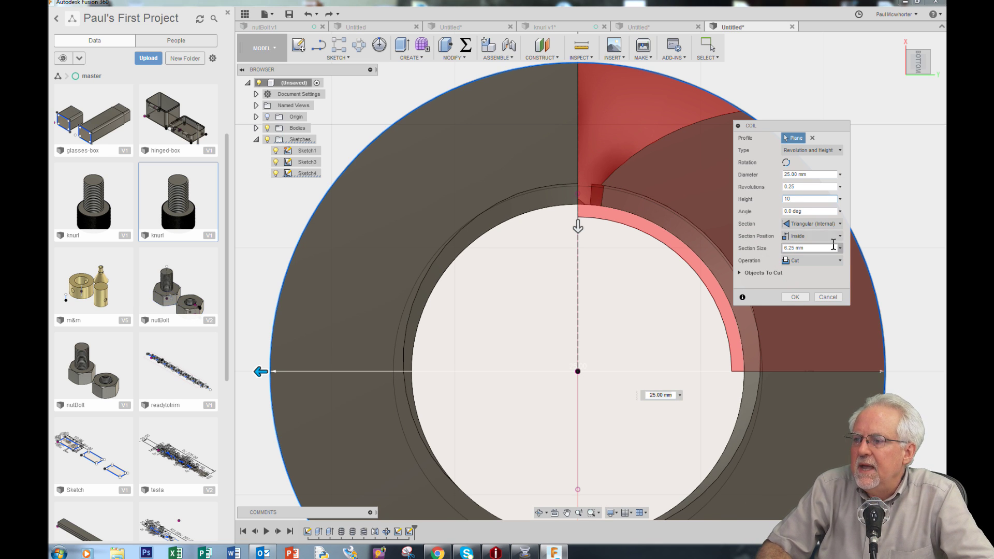
pyautogui.click(817, 228)
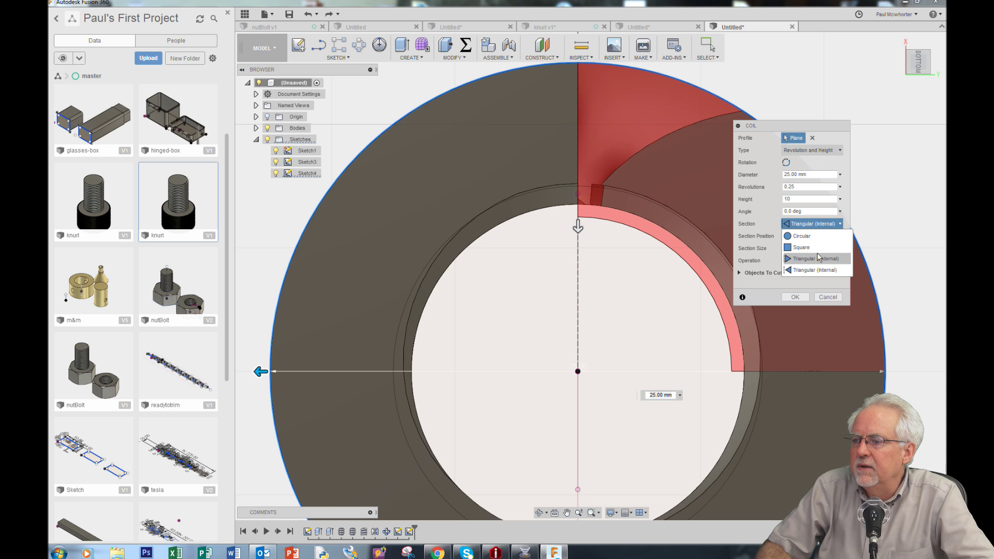
pyautogui.click(831, 270)
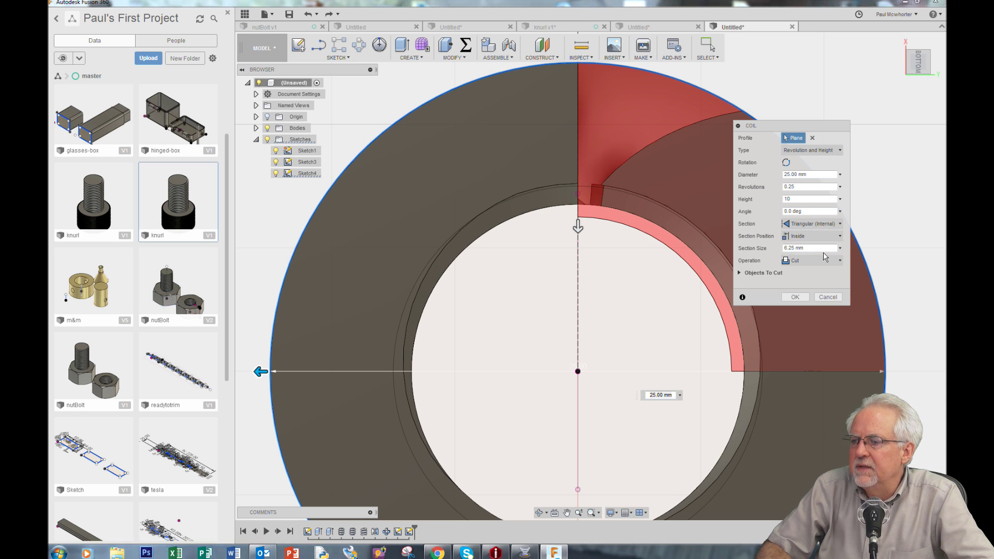
pyautogui.write('1')
pyautogui.click(795, 298)
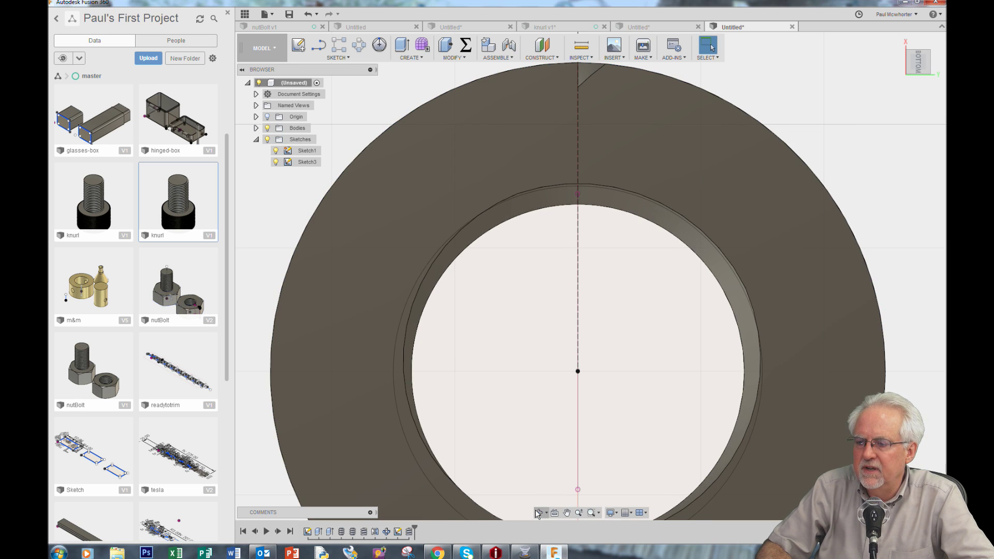
pyautogui.click(539, 513)
pyautogui.moveTo(792, 77); pyautogui.dragTo(767, 144)
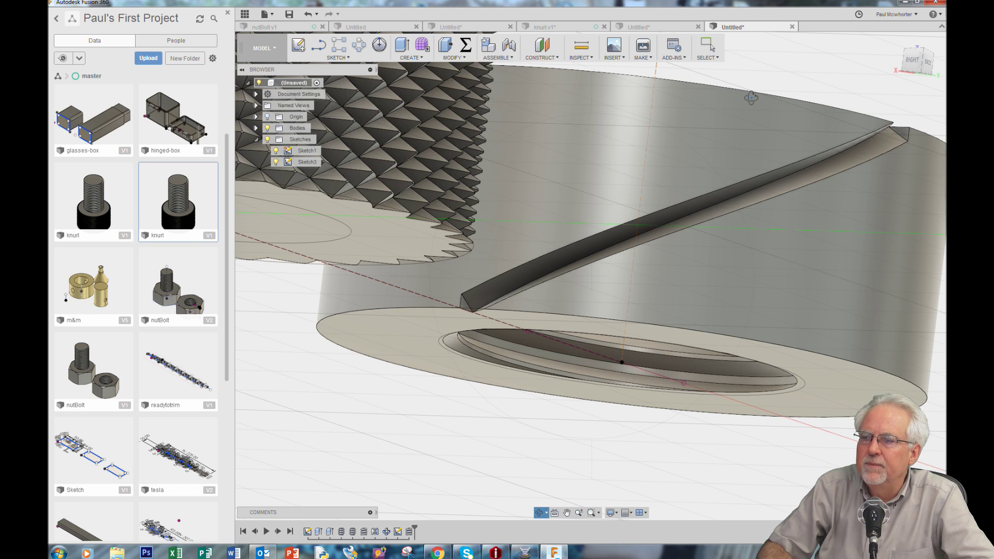
pyautogui.moveTo(751, 98); pyautogui.dragTo(759, 89)
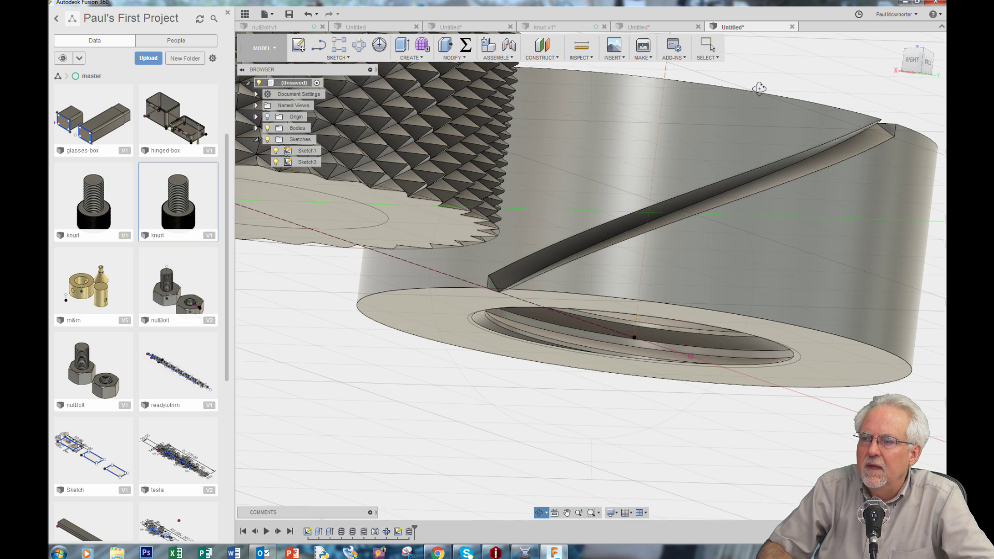
pyautogui.click(424, 58)
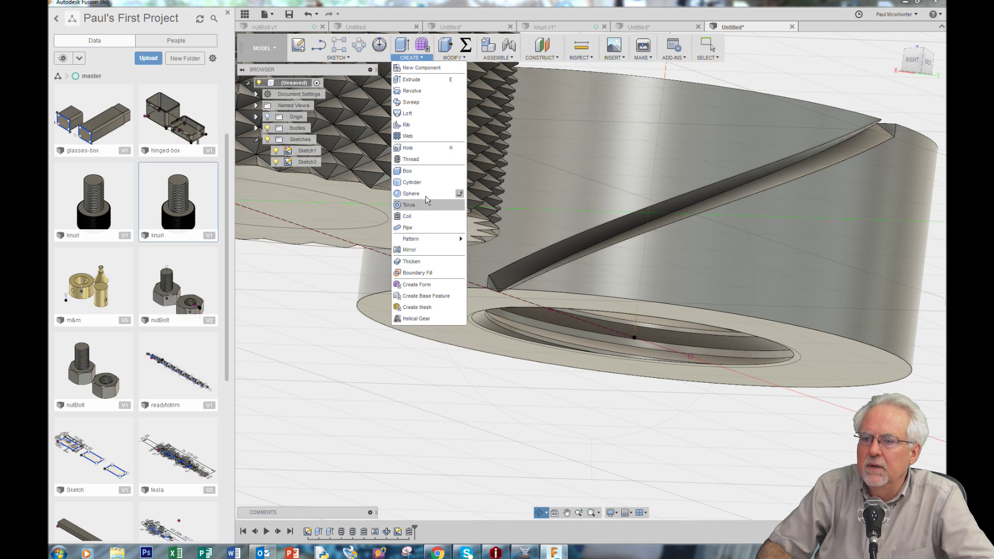
pyautogui.click(410, 250)
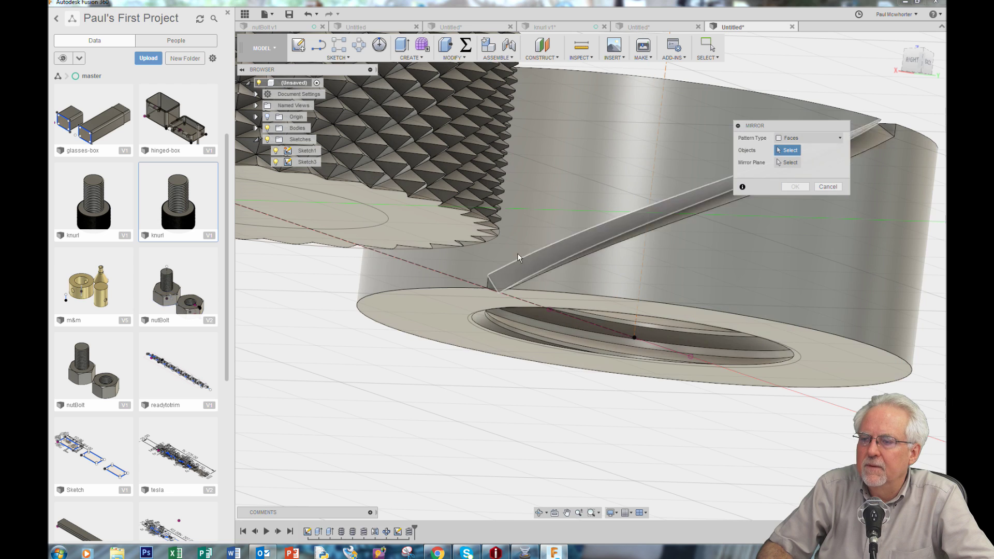
pyautogui.click(584, 240)
pyautogui.click(879, 139)
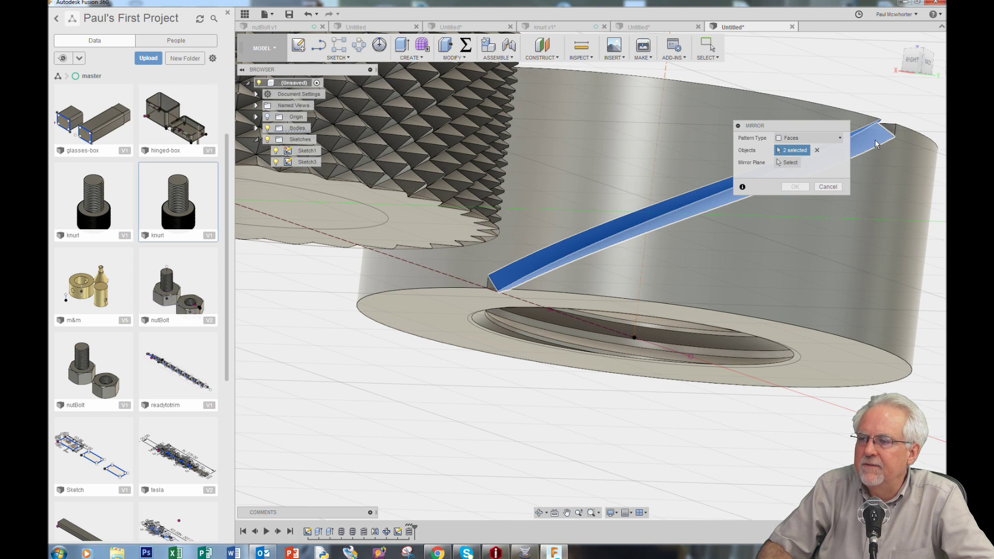
pyautogui.click(790, 163)
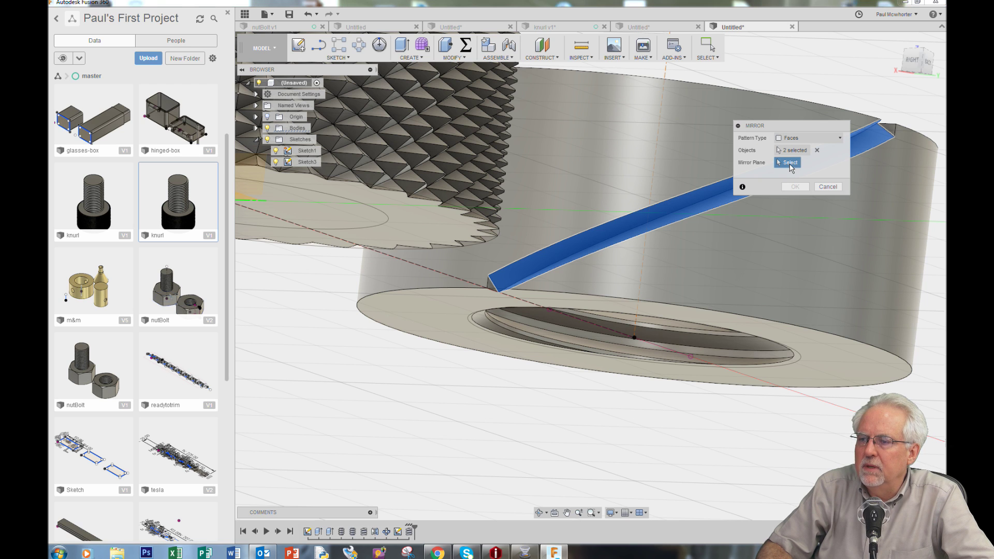
pyautogui.scroll(-3, 602, 281)
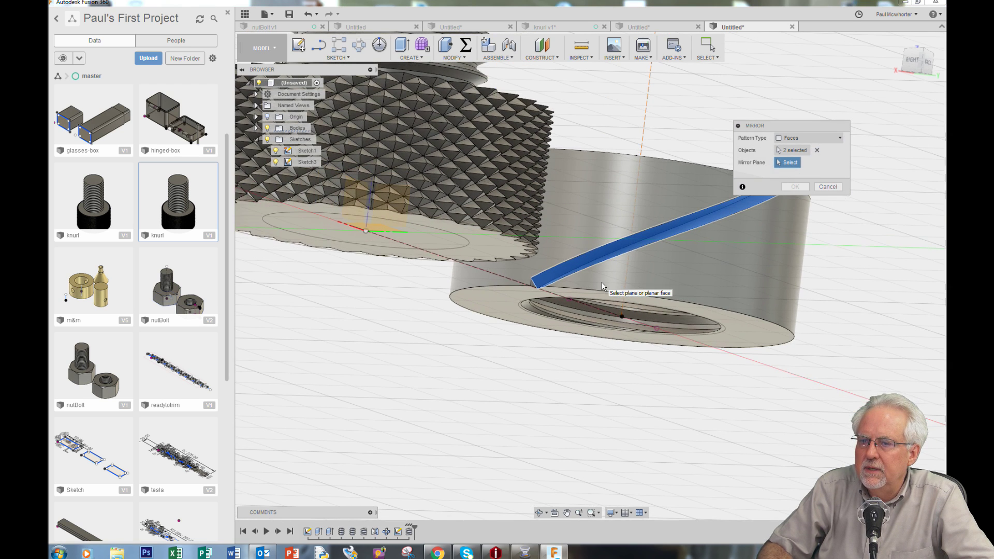
pyautogui.click(349, 210)
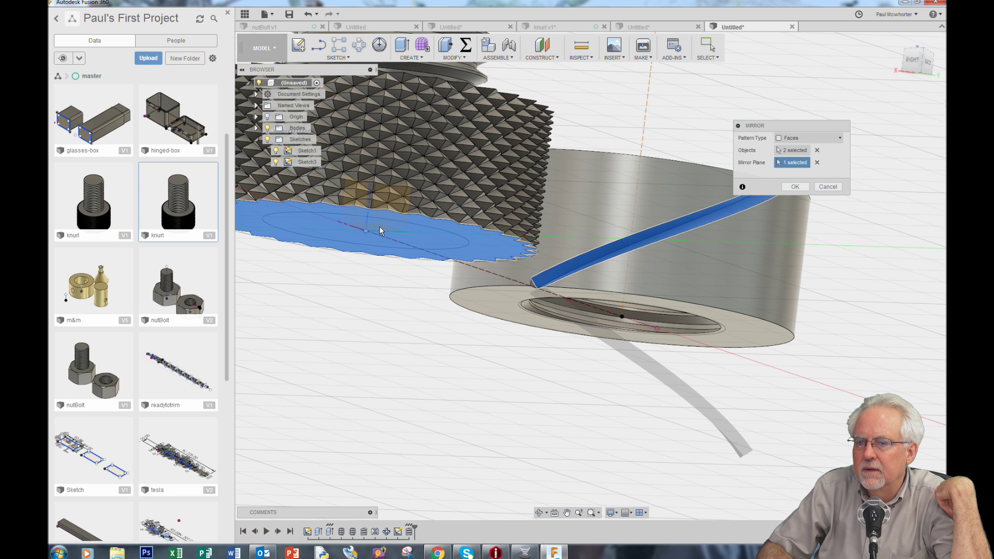
pyautogui.scroll(3, 381, 228)
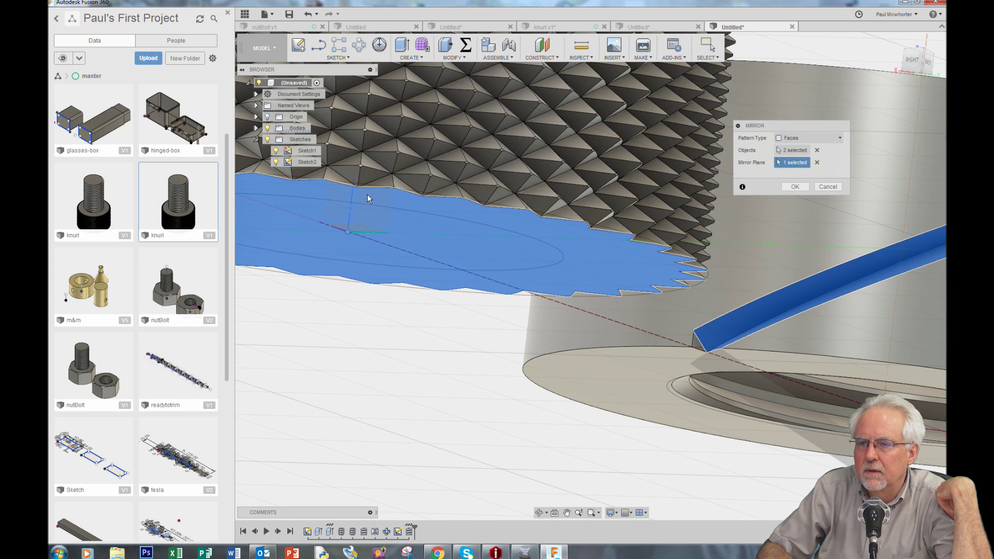
pyautogui.scroll(-5, 456, 246)
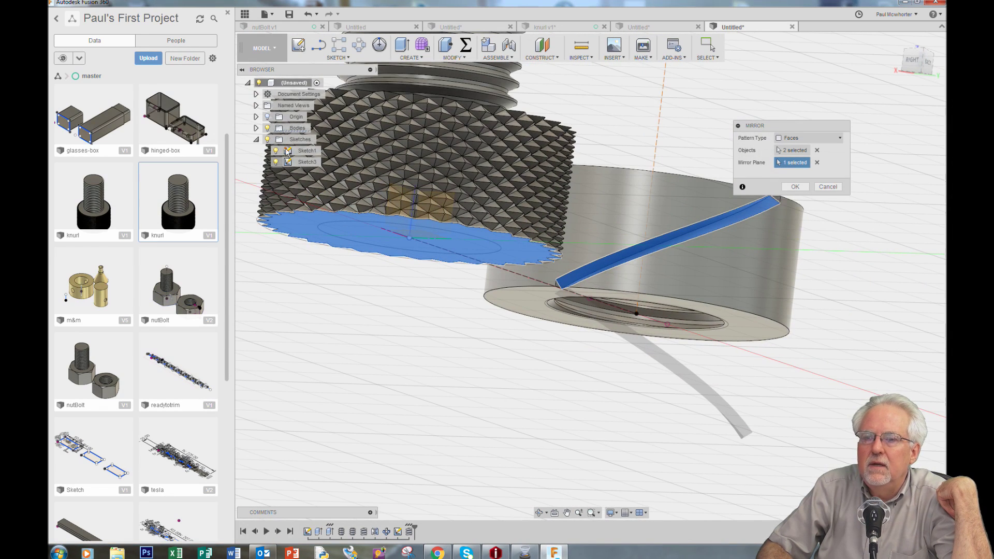
pyautogui.click(256, 129)
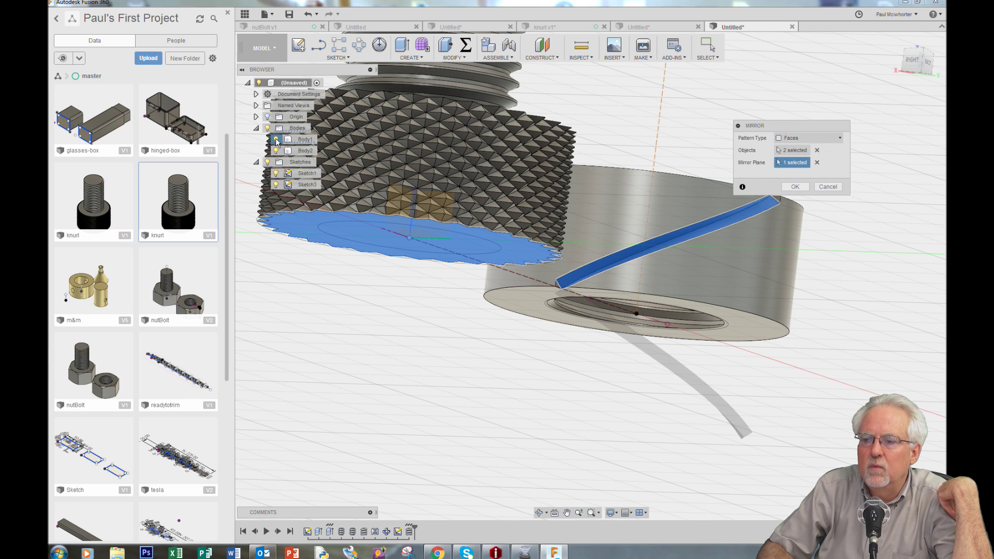
pyautogui.click(276, 140)
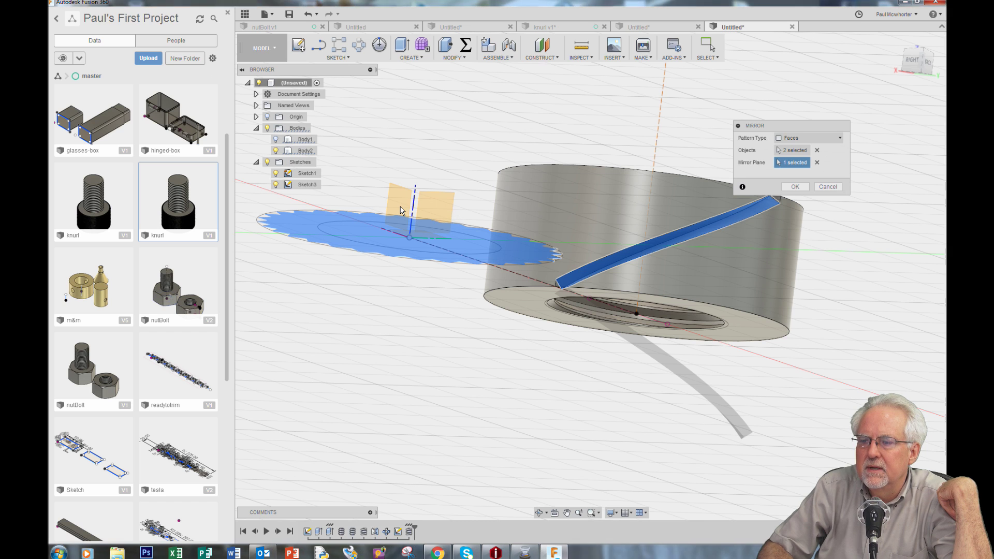
pyautogui.click(539, 512)
pyautogui.moveTo(395, 328); pyautogui.dragTo(401, 346)
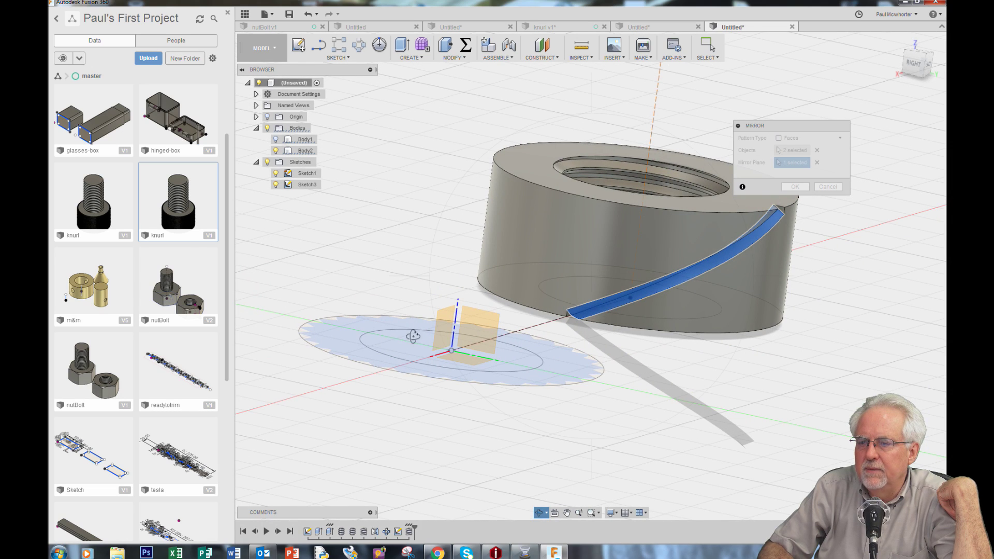
pyautogui.rightClick(455, 450)
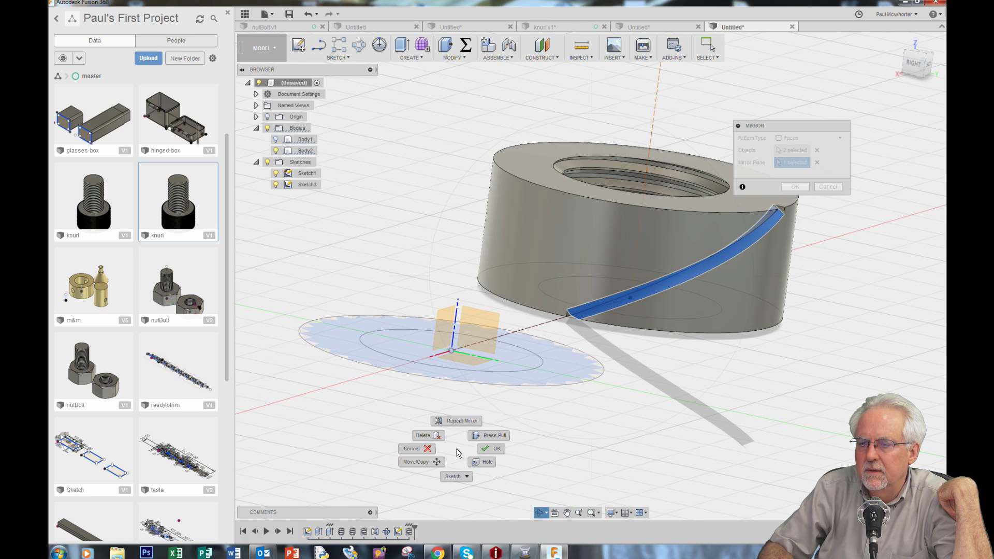
pyautogui.click(503, 448)
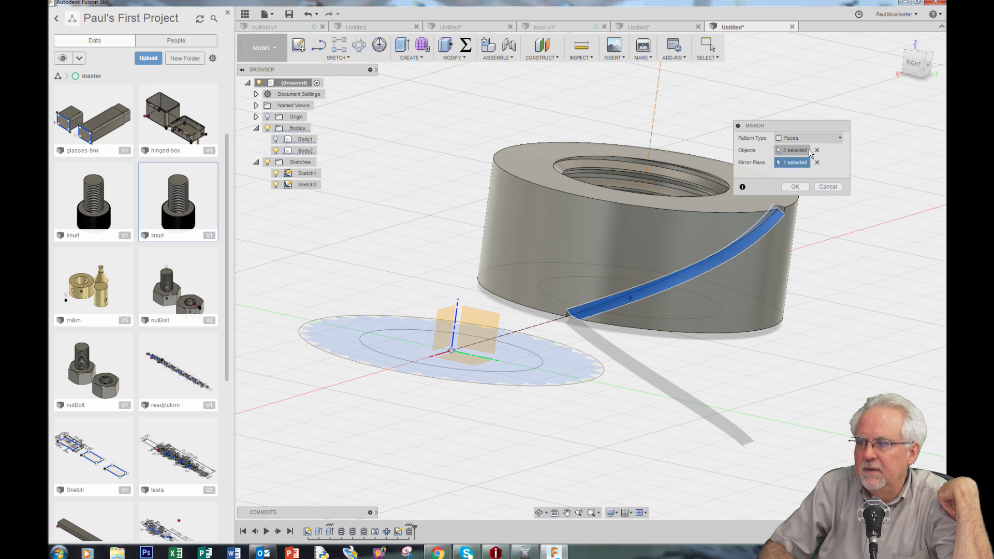
pyautogui.click(793, 150)
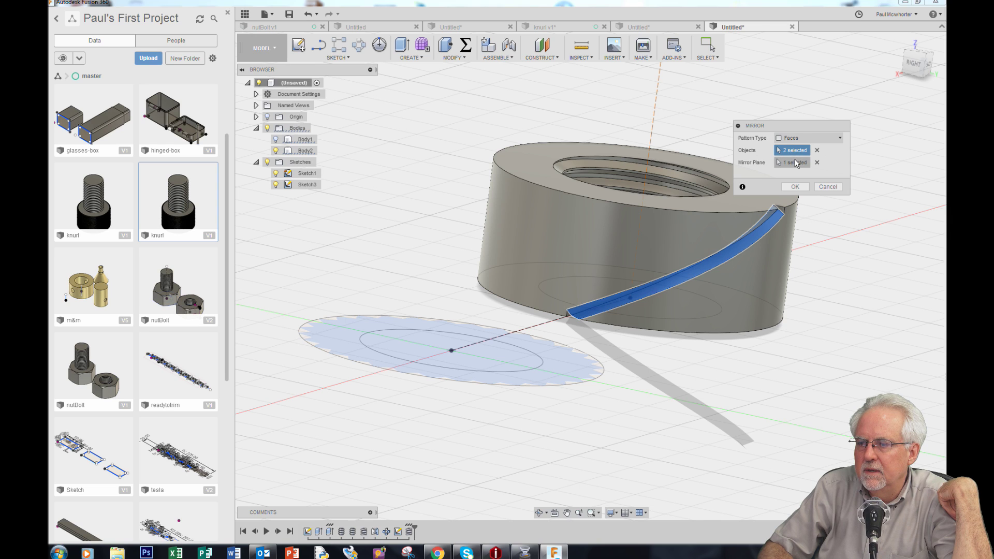
pyautogui.click(796, 164)
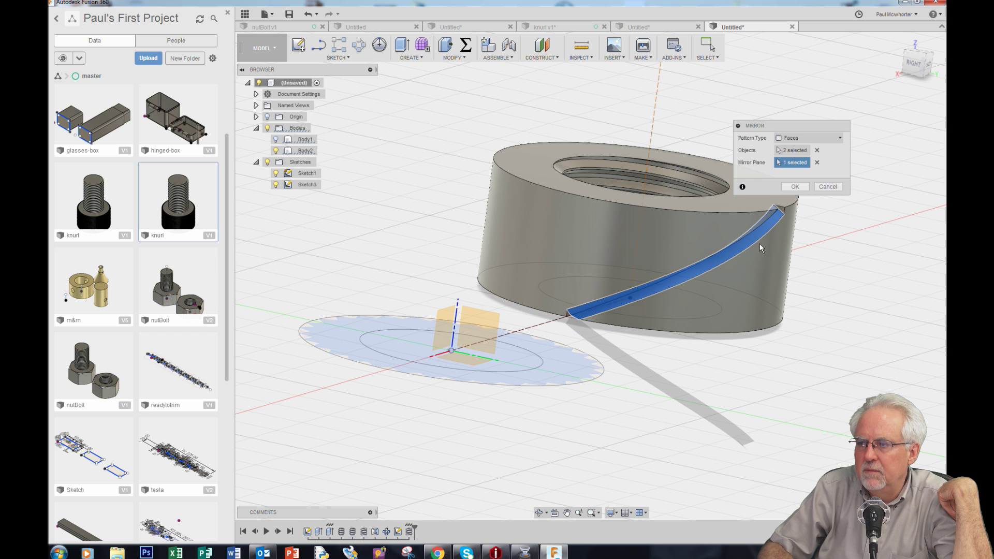
pyautogui.click(827, 186)
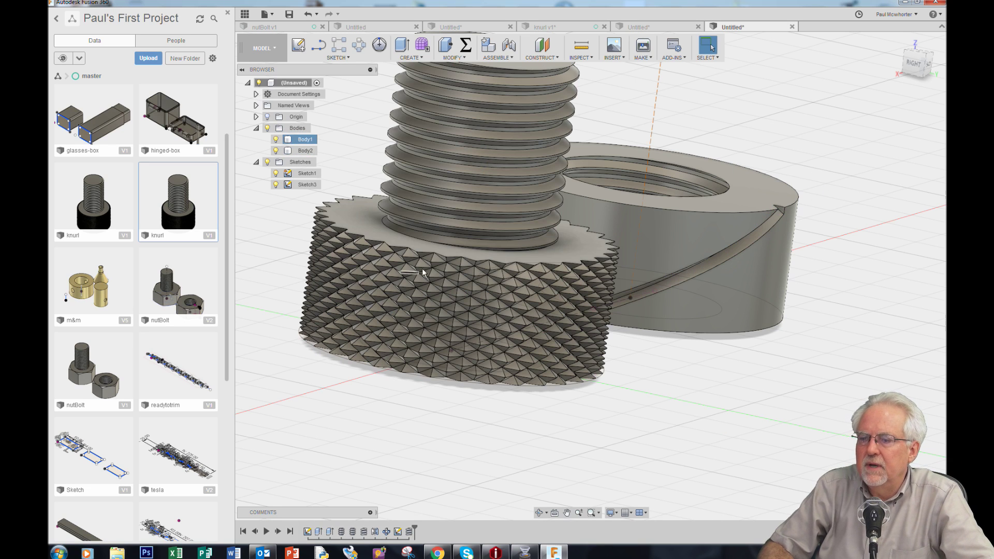
# Hide the bolt body, leaving the nut shown, and start a Mirror of faces.
pyautogui.click(276, 140)
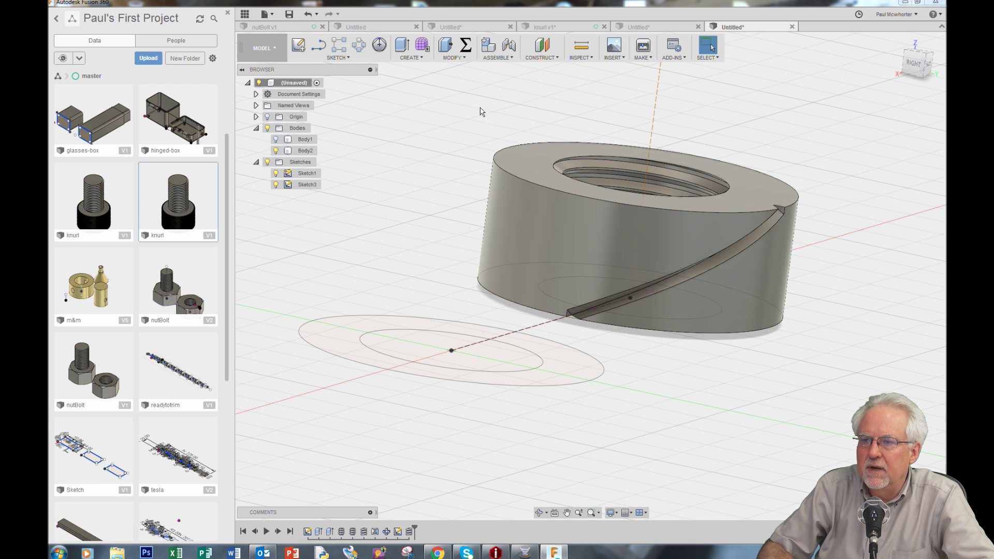
pyautogui.click(409, 57)
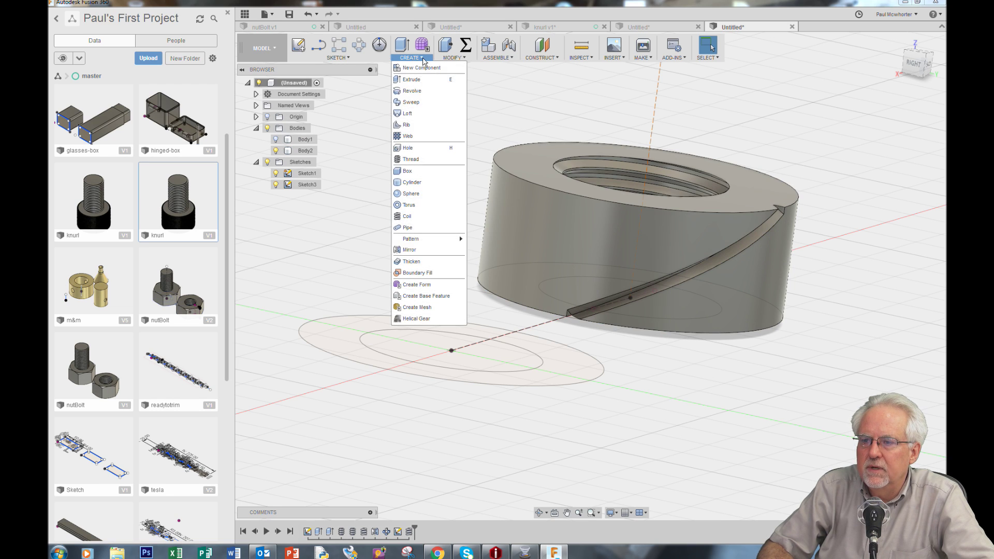
pyautogui.click(409, 250)
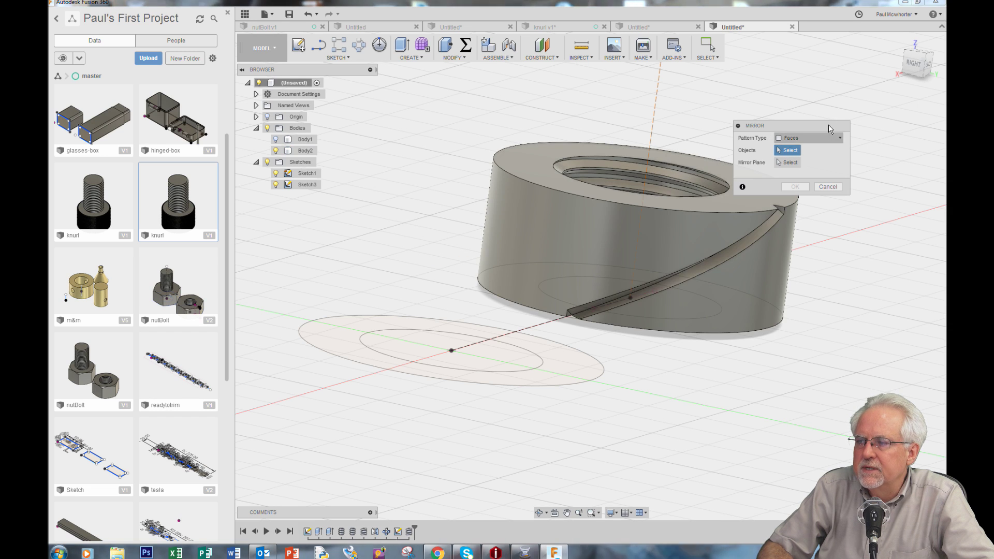
pyautogui.scroll(4, 580, 309)
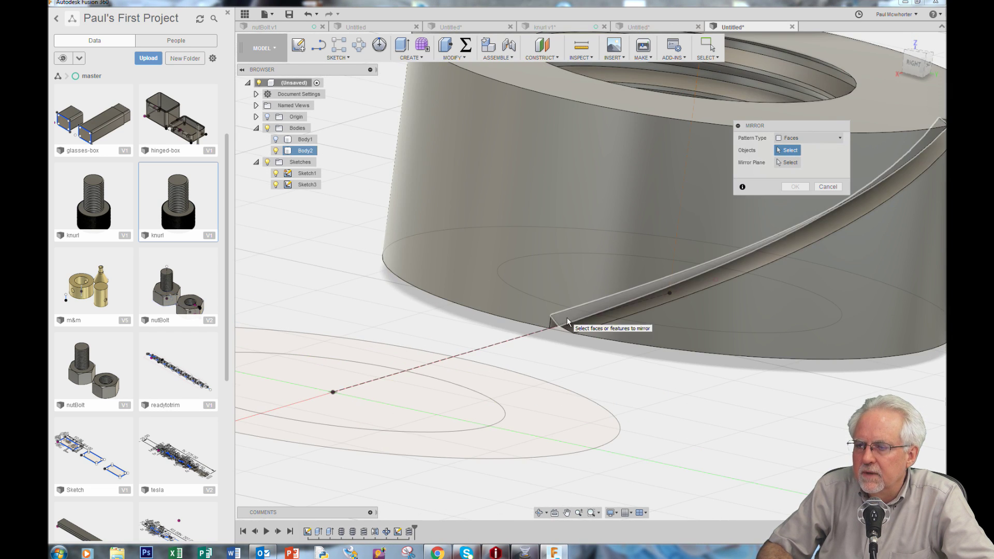
pyautogui.scroll(3, 567, 318)
pyautogui.click(598, 321)
pyautogui.click(543, 316)
pyautogui.scroll(-5, 543, 315)
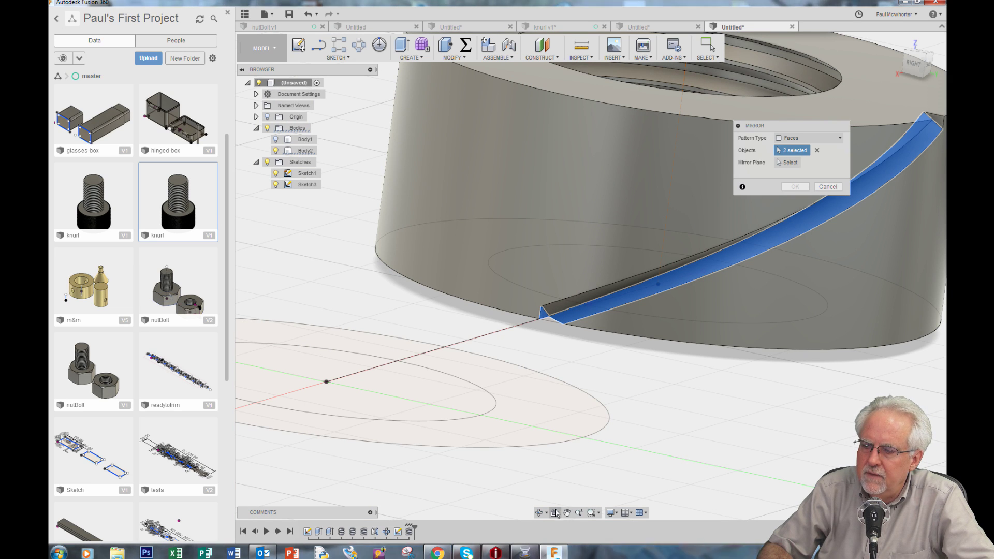
pyautogui.keyDown('shift'); pyautogui.moveTo(592, 411); pyautogui.dragTo(613, 393, button='middle'); pyautogui.keyUp('shift')
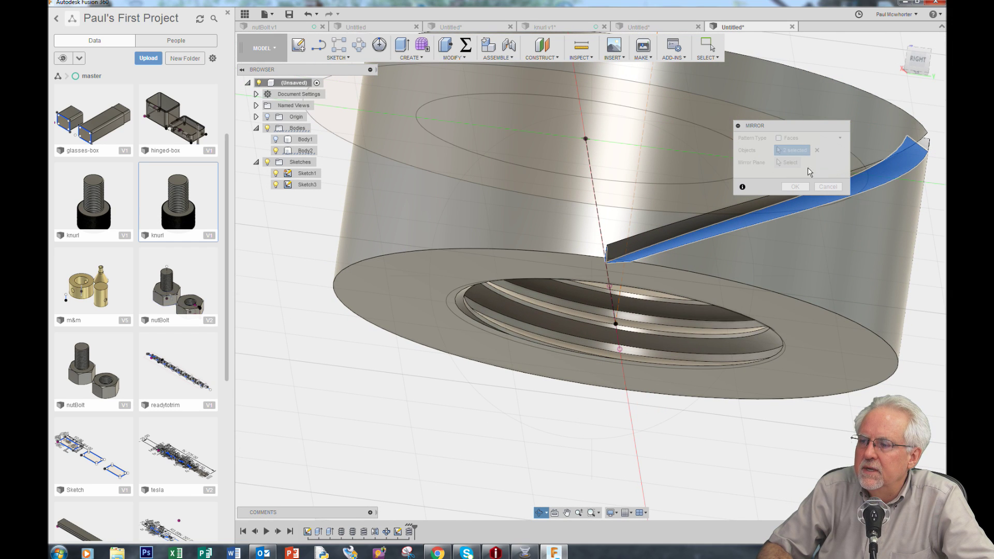
pyautogui.rightClick(733, 435)
pyautogui.click(760, 439)
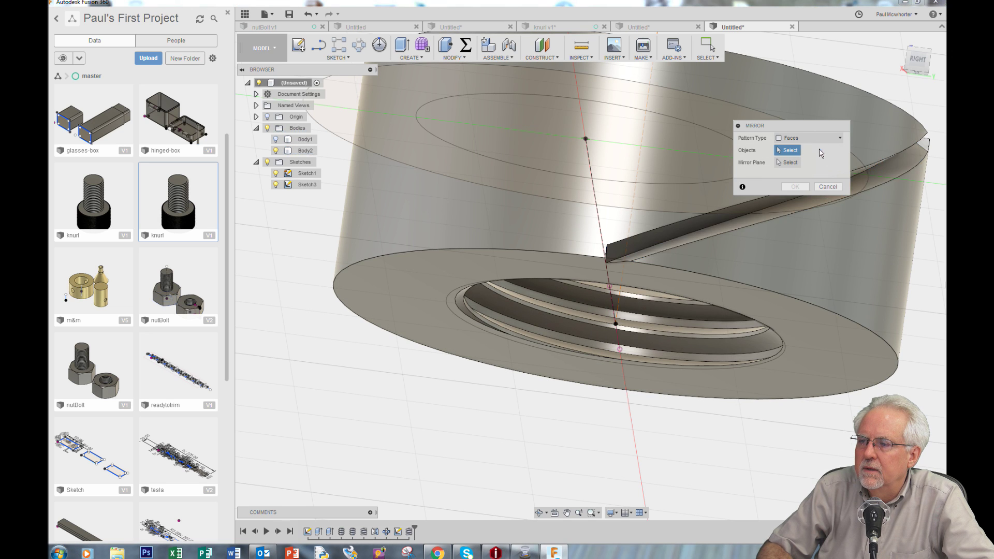
# Mirror both faces of the nut's coil groove about the vertical origin plane that runs along the red axis through the nut's centre.
pyautogui.click(716, 228)
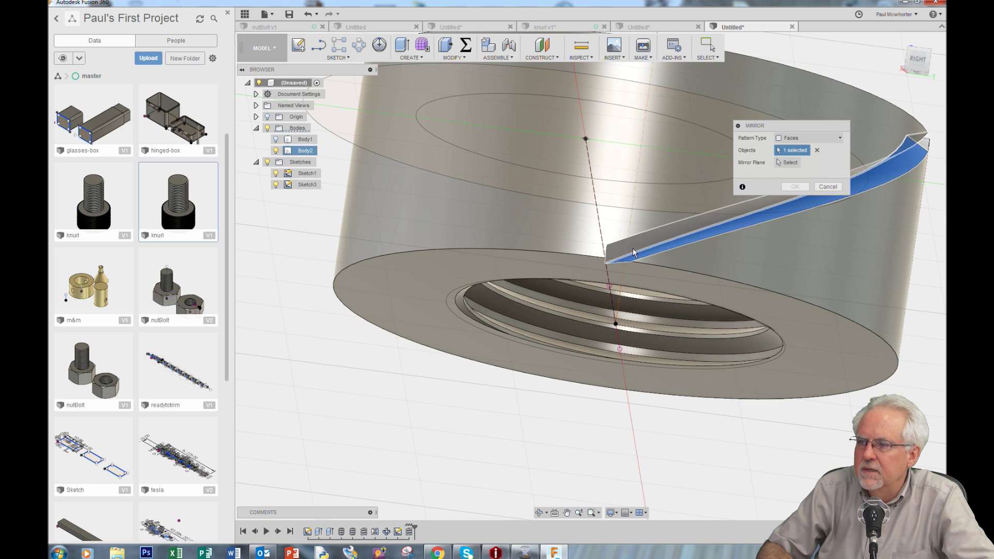
pyautogui.click(629, 246)
pyautogui.click(788, 162)
pyautogui.scroll(-3, 549, 281)
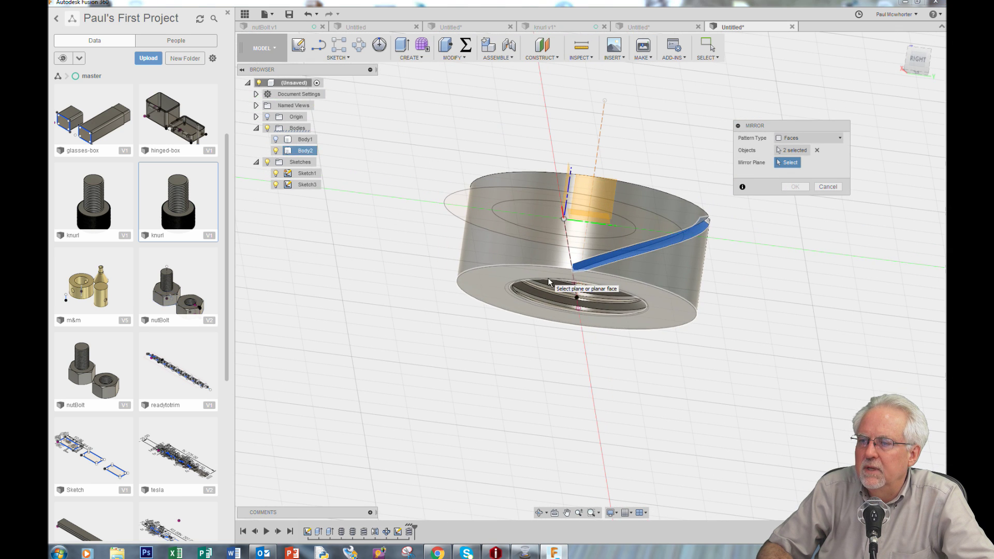
pyautogui.click(539, 513)
pyautogui.moveTo(518, 426); pyautogui.dragTo(514, 408)
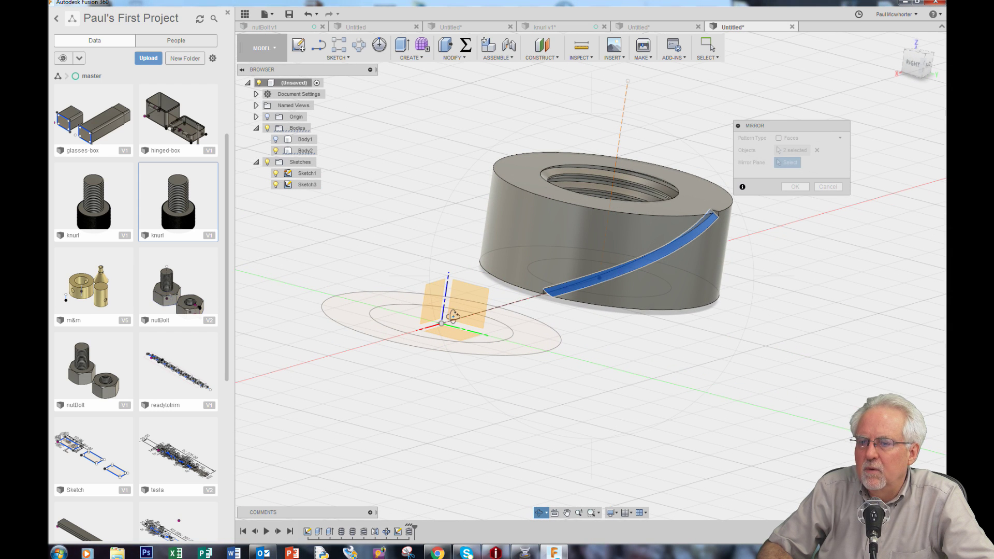
pyautogui.rightClick(564, 333)
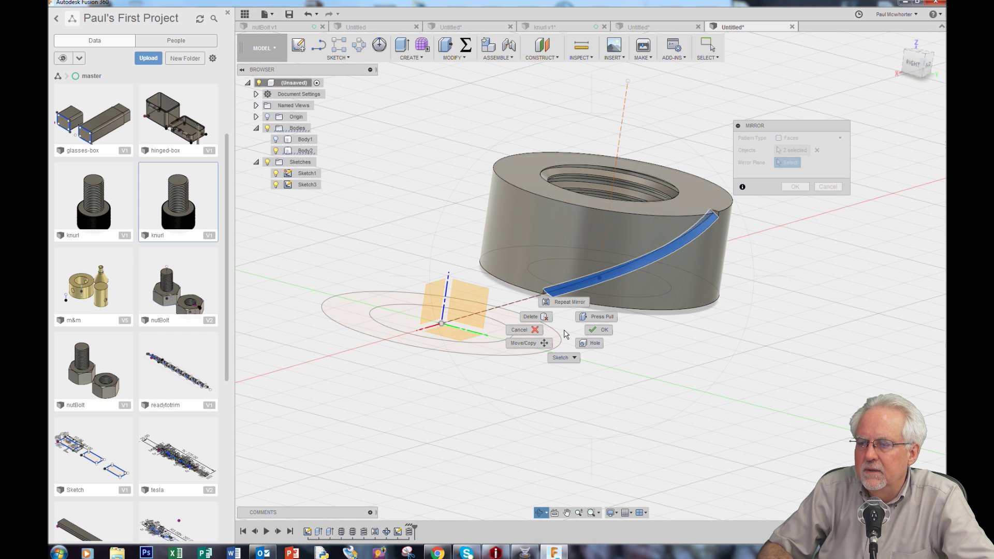
pyautogui.click(600, 330)
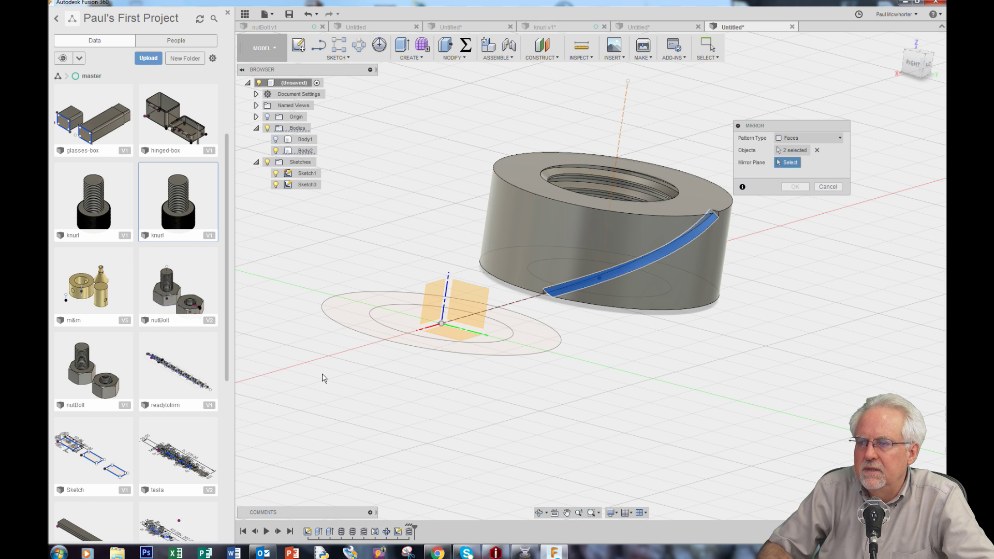
pyautogui.click(431, 305)
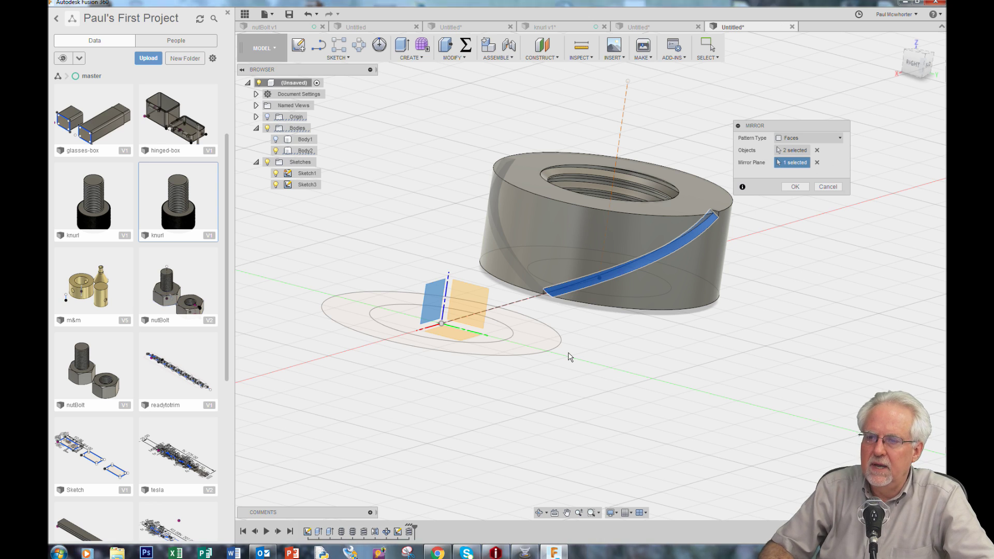
pyautogui.click(796, 187)
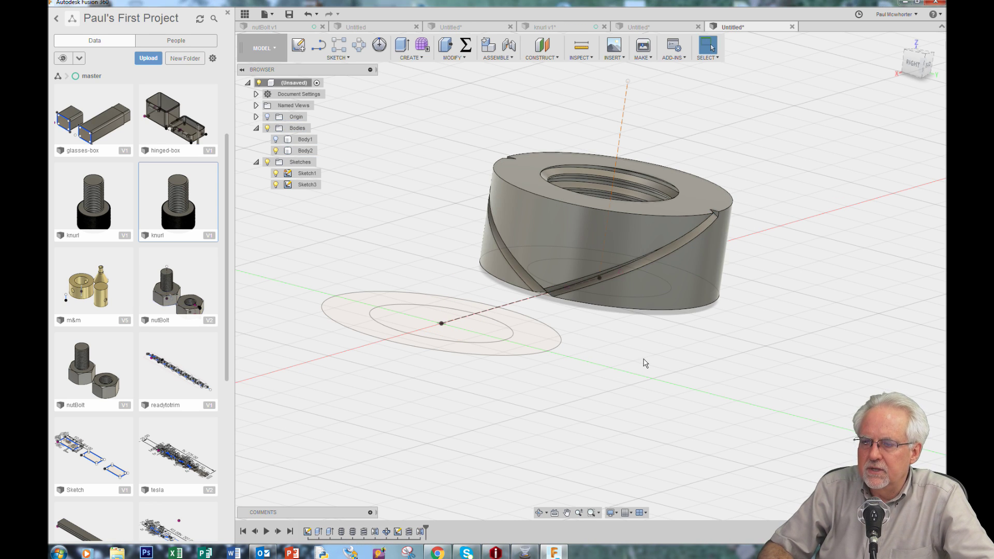
# Start a circular pattern of faces, selecting the two faces of the coil groove and the two of its mirrored copy.
pyautogui.click(567, 513)
pyautogui.click(541, 512)
pyautogui.moveTo(497, 437); pyautogui.dragTo(515, 437)
pyautogui.scroll(5, 551, 332)
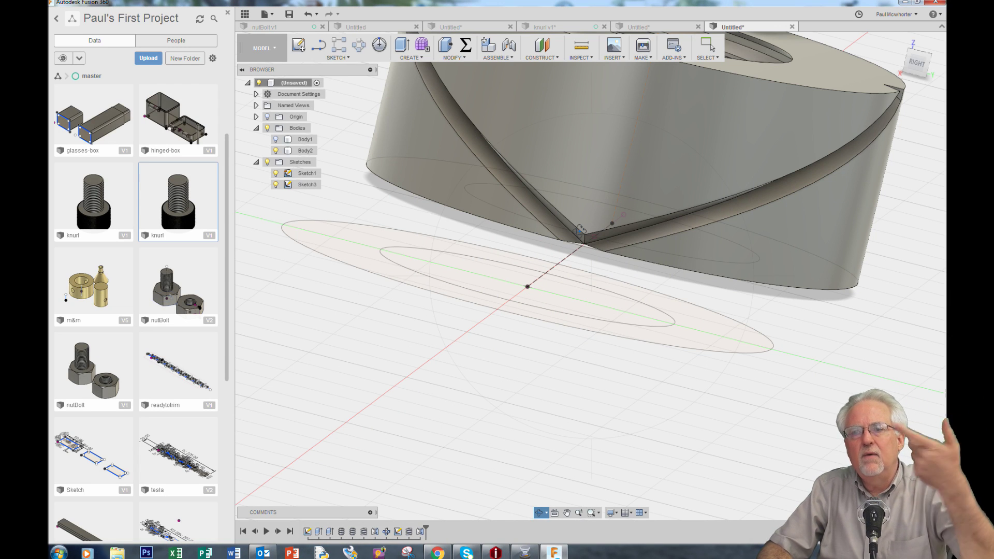
pyautogui.click(420, 57)
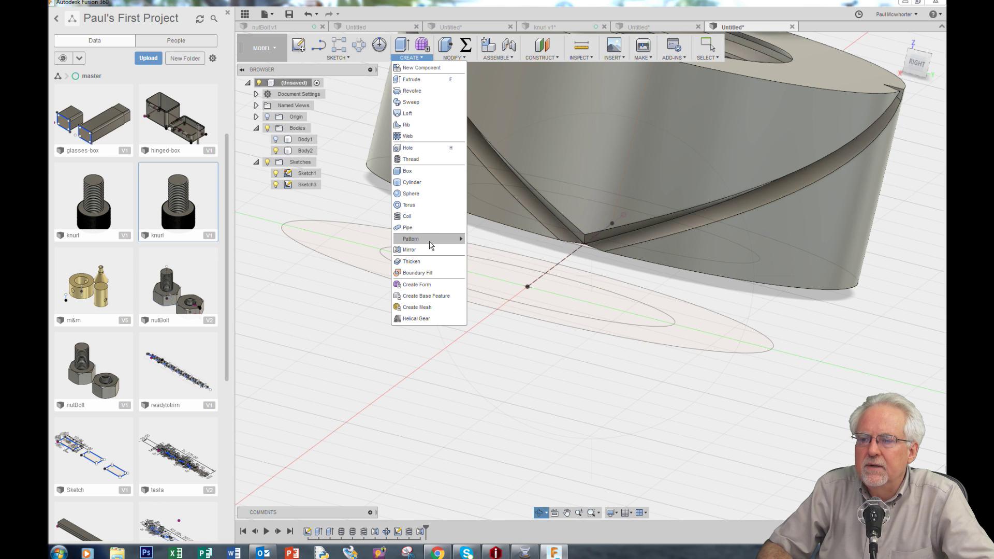
pyautogui.moveTo(430, 245)
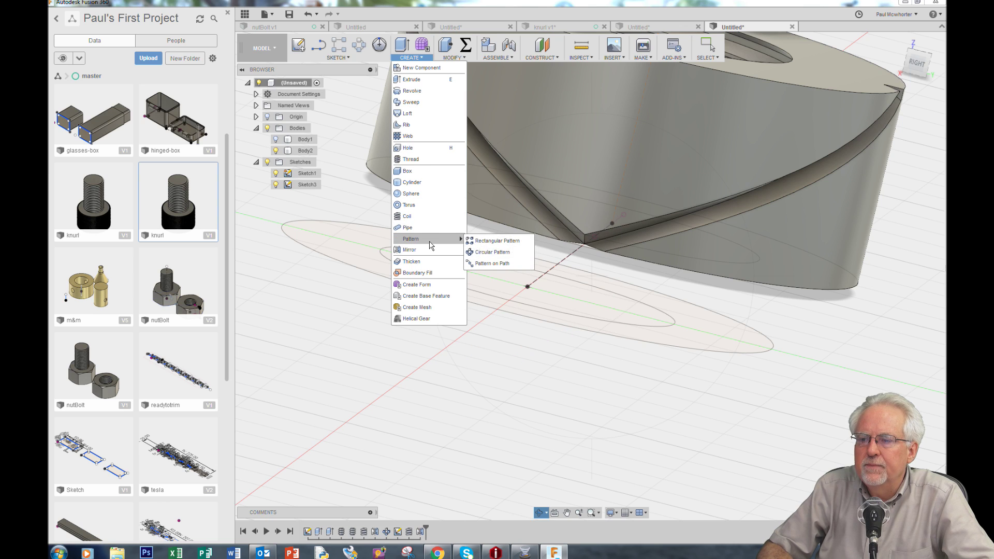
pyautogui.click(492, 252)
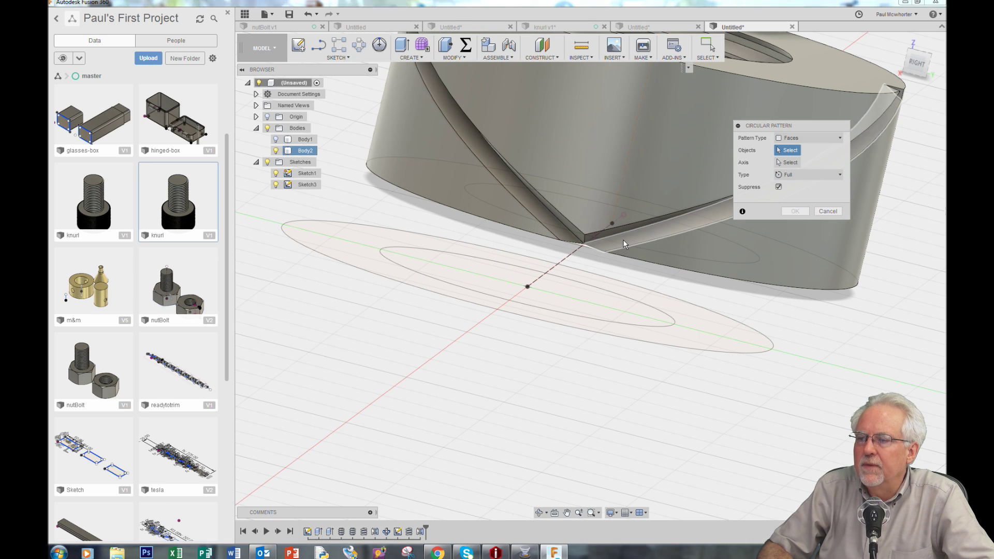
pyautogui.click(602, 242)
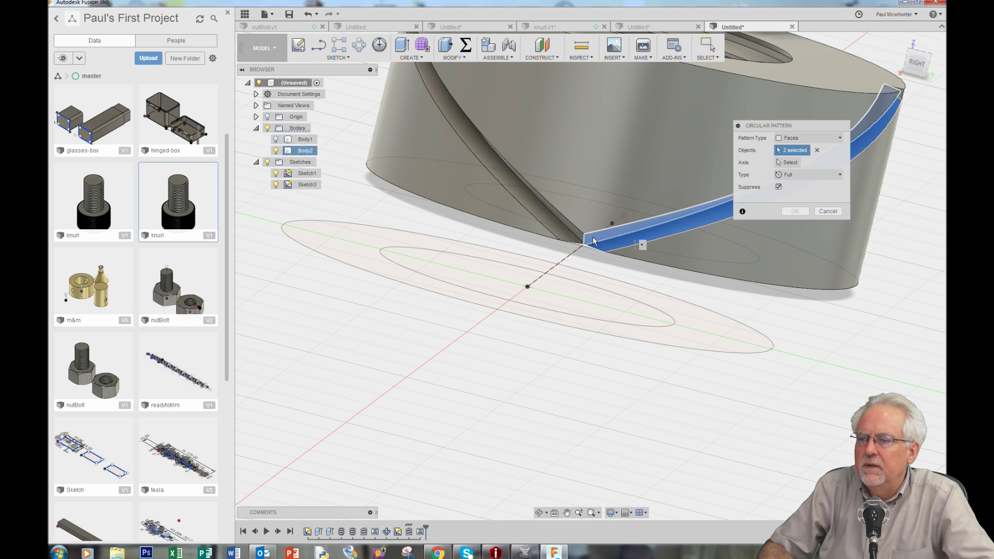
pyautogui.click(594, 238)
pyautogui.click(559, 232)
pyautogui.click(579, 237)
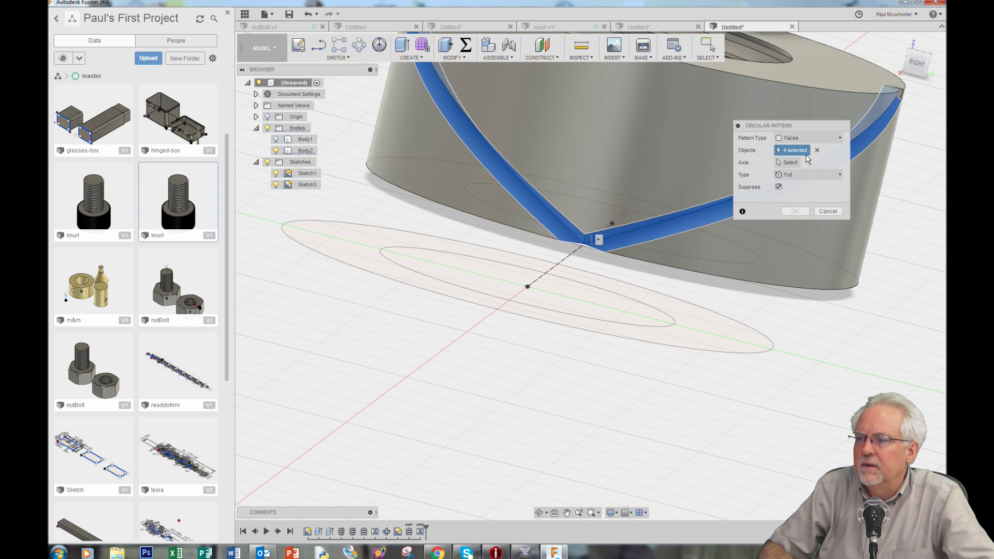
# Pattern the selected groove faces fully around the nut's central axis with a quantity of 32.
pyautogui.click(784, 162)
pyautogui.scroll(-4, 624, 277)
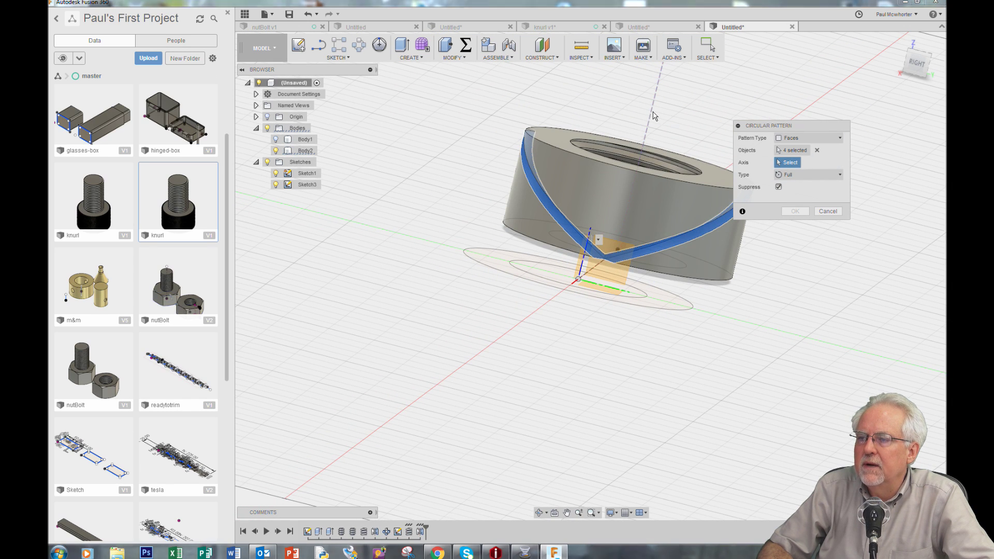
pyautogui.click(652, 114)
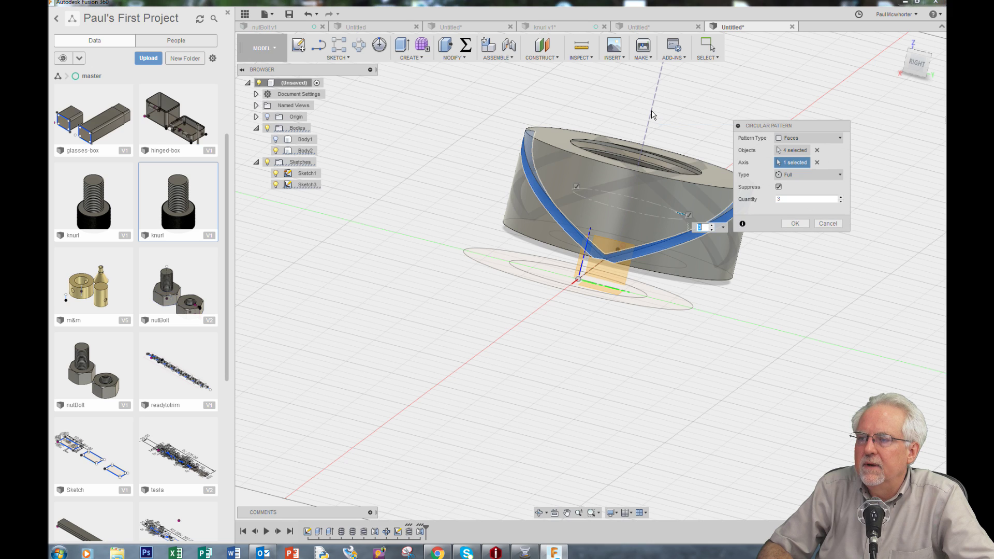
pyautogui.click(780, 200)
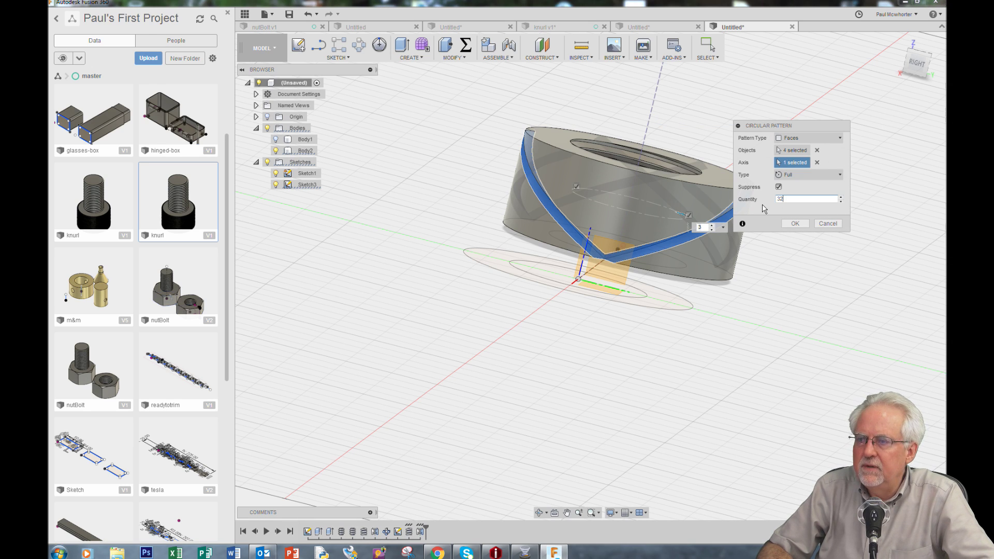
pyautogui.write('2')
pyautogui.click(796, 223)
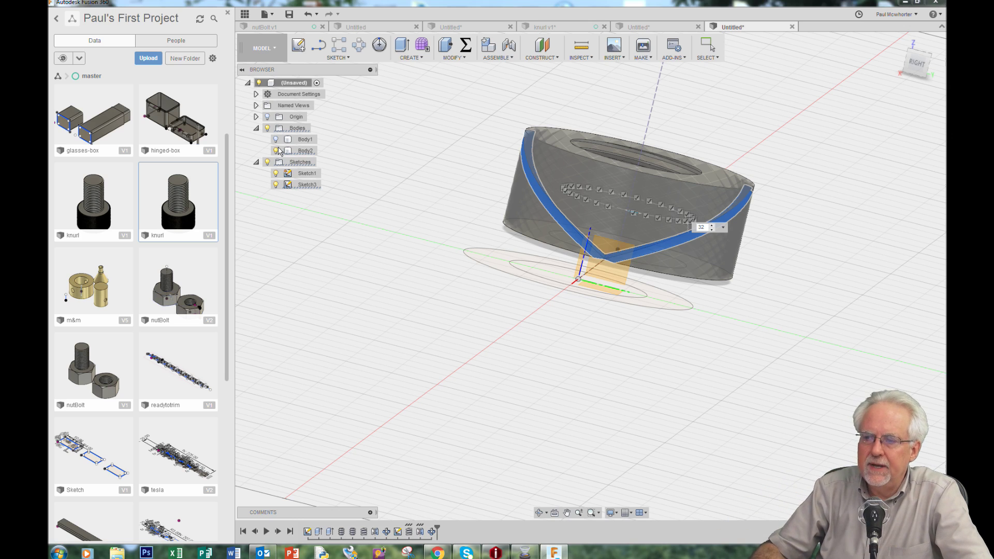
pyautogui.press('Return')
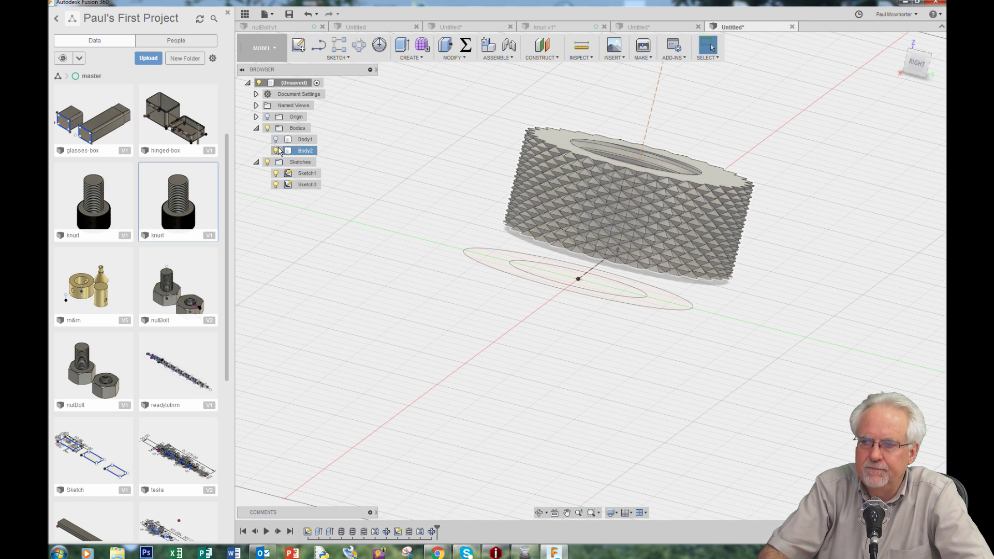
# Show the bolt body again and view the knurled nut and bolt side by side from above.
pyautogui.click(278, 145)
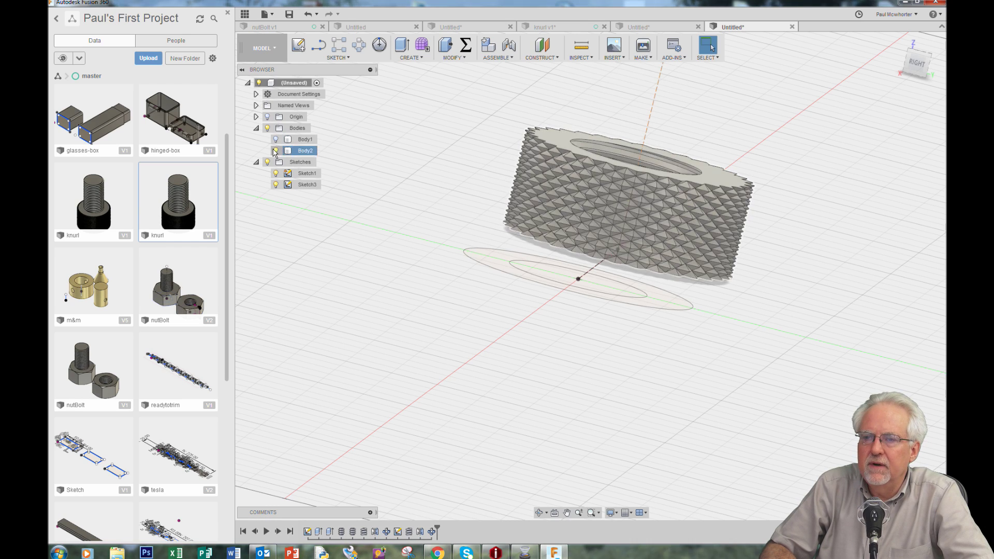
pyautogui.click(275, 141)
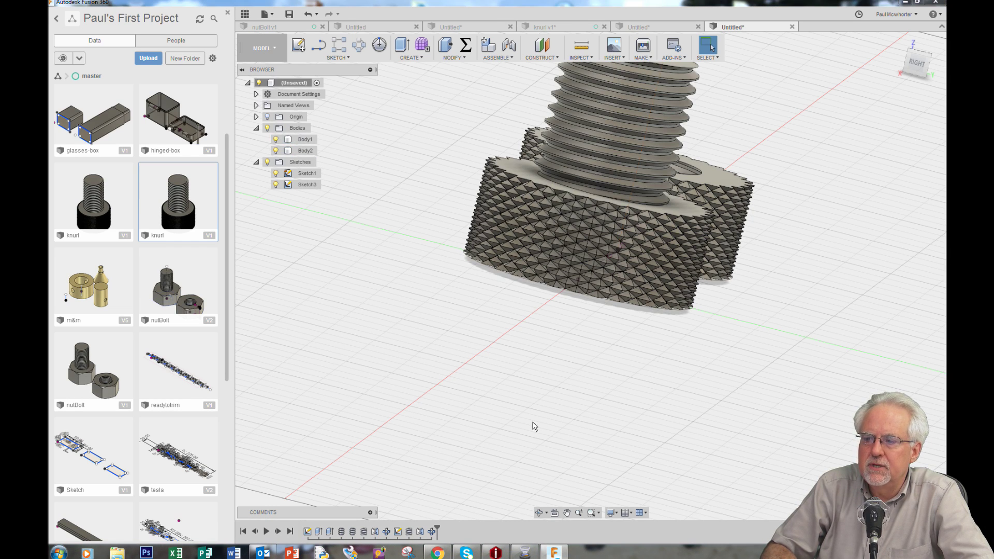
pyautogui.moveTo(406, 344); pyautogui.dragTo(508, 393)
pyautogui.click(538, 512)
pyautogui.moveTo(413, 333); pyautogui.dragTo(624, 364)
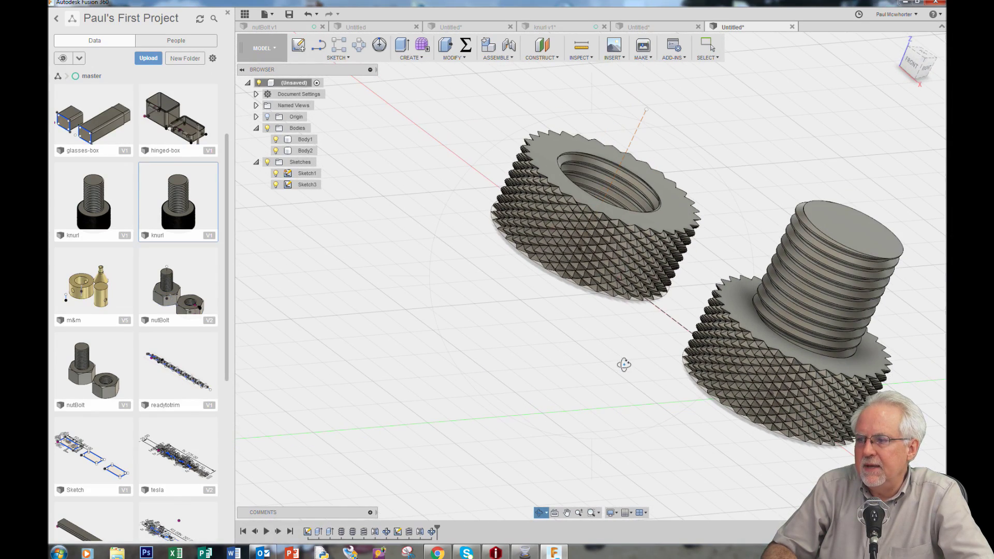
pyautogui.press('Escape')
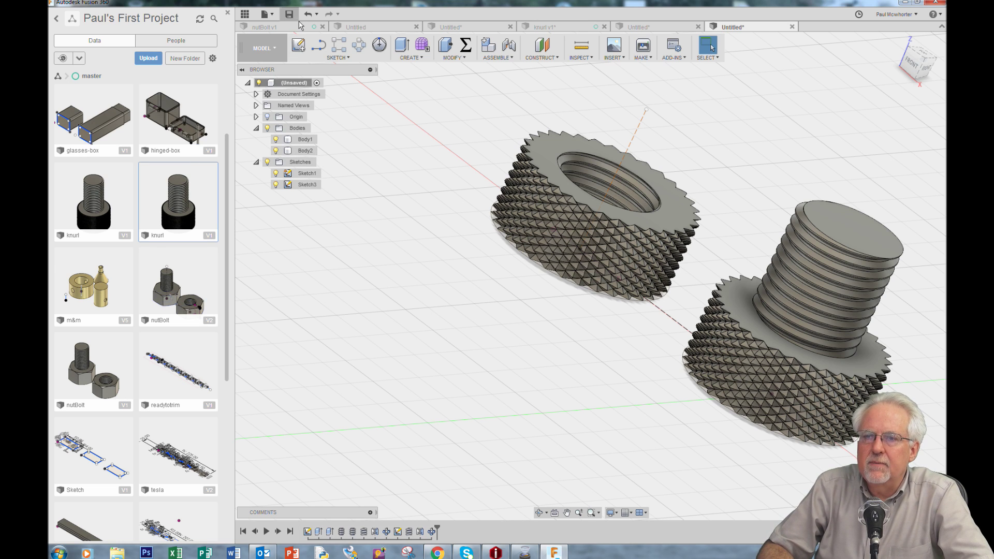
pyautogui.click(271, 14)
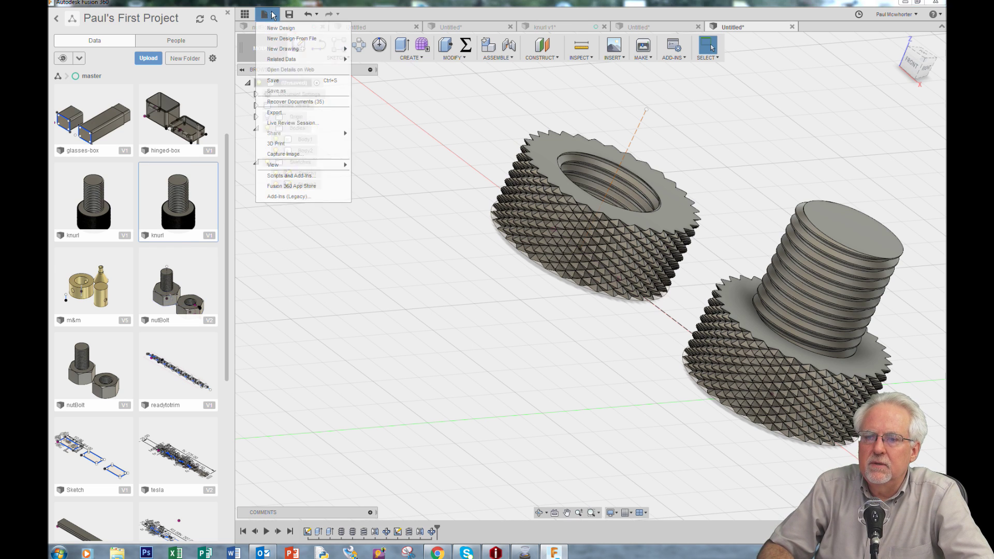
pyautogui.click(290, 145)
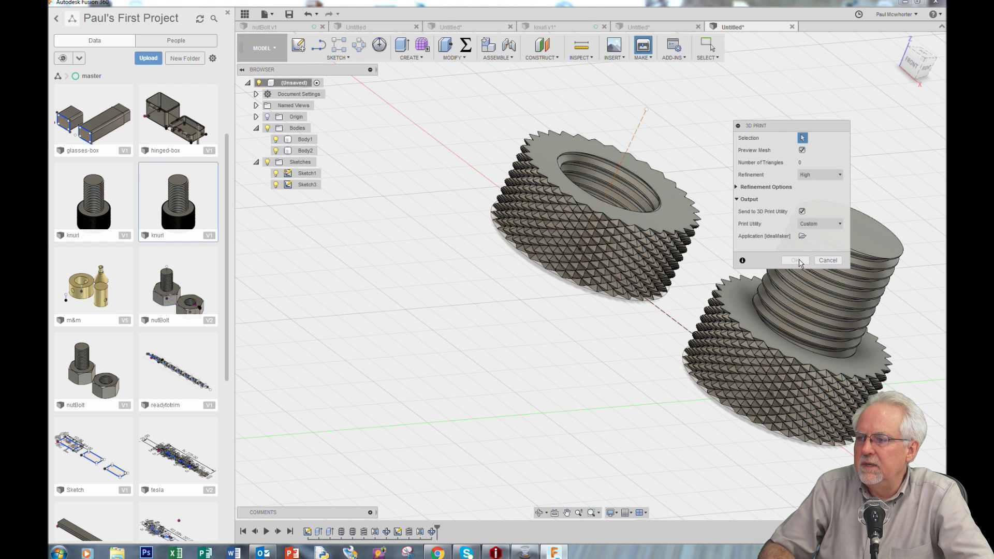
pyautogui.click(828, 260)
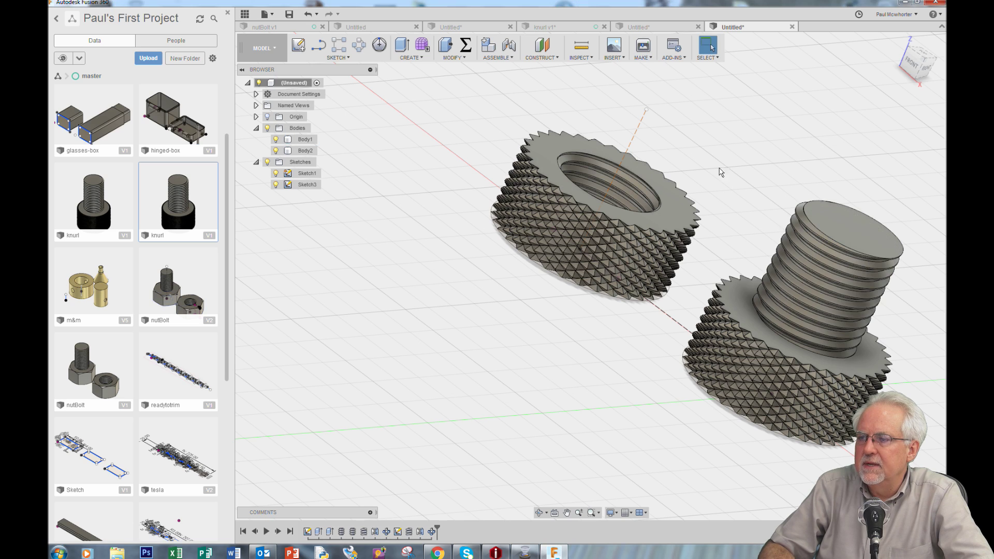
# Select the nut and bolt together and send them to the ideaMaker 3D print utility.
pyautogui.moveTo(481, 63)
pyautogui.mouseDown()
pyautogui.moveTo(764, 285)
pyautogui.moveTo(903, 433)
pyautogui.moveTo(910, 489)
pyautogui.mouseUp()
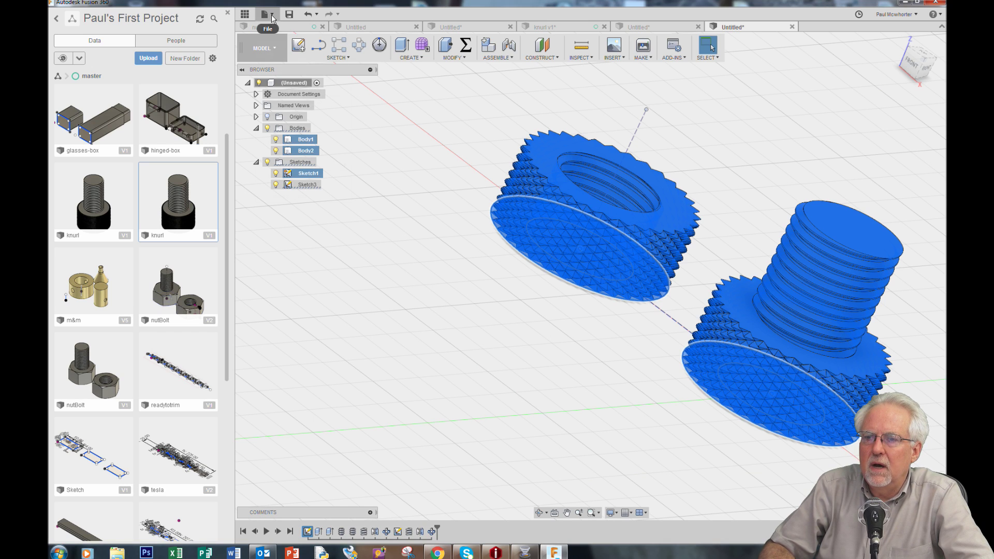
pyautogui.click(272, 18)
pyautogui.click(301, 144)
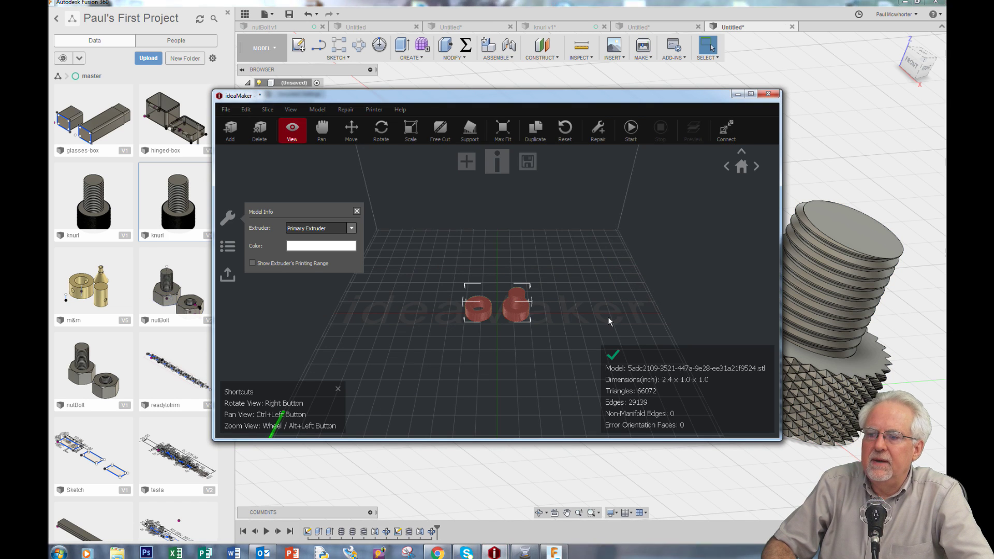
# Examine the nut's and bolt's knurling and threads up close in ideaMaker, and minimize it to return to the Fusion 360 design.
pyautogui.scroll(3, 520, 334)
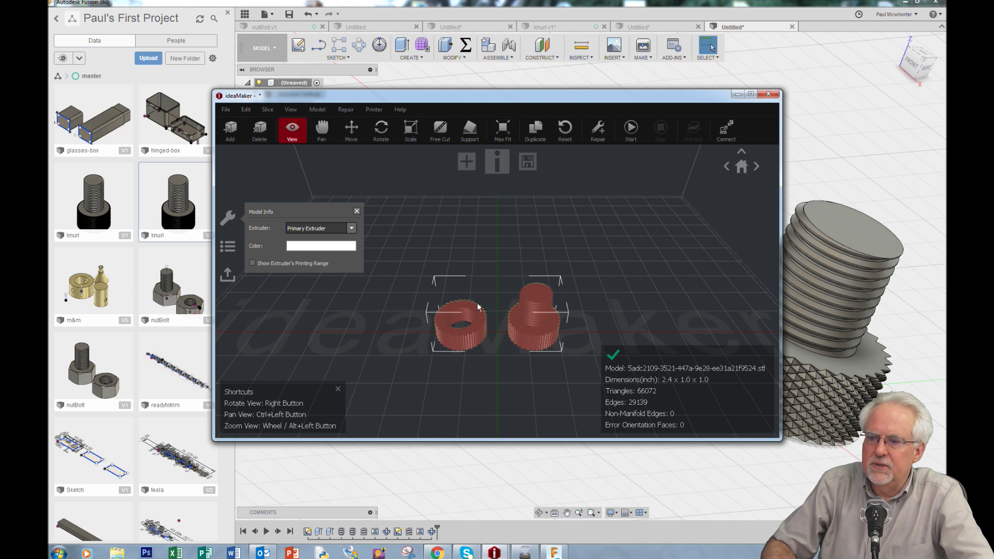
pyautogui.moveTo(503, 281); pyautogui.dragTo(573, 215, button='right')
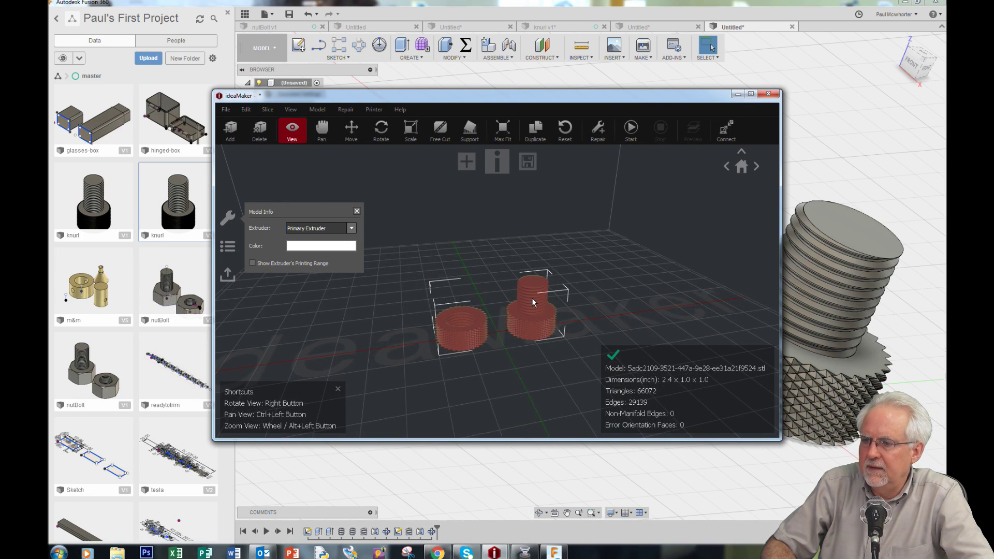
pyautogui.scroll(3, 532, 297)
pyautogui.scroll(3, 496, 247)
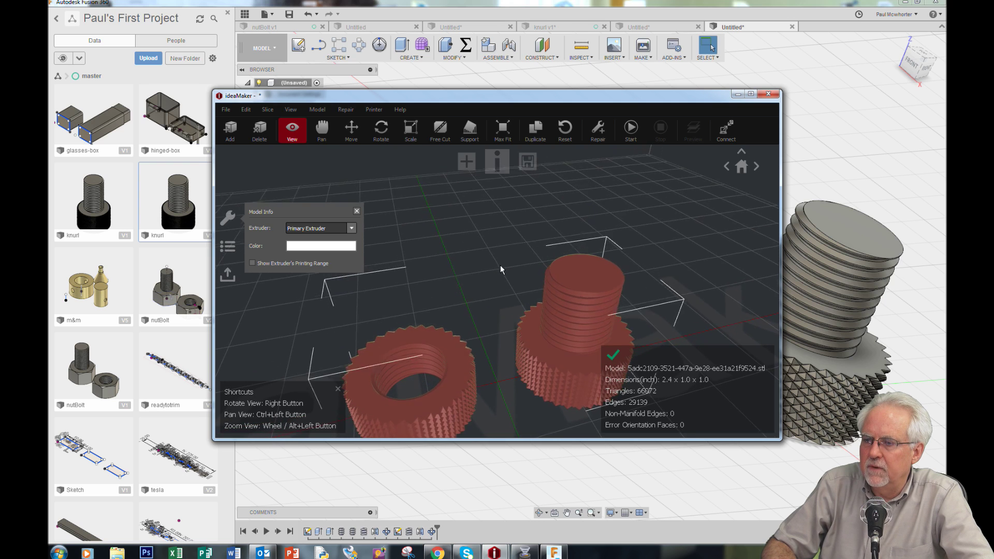
pyautogui.scroll(-3, 528, 345)
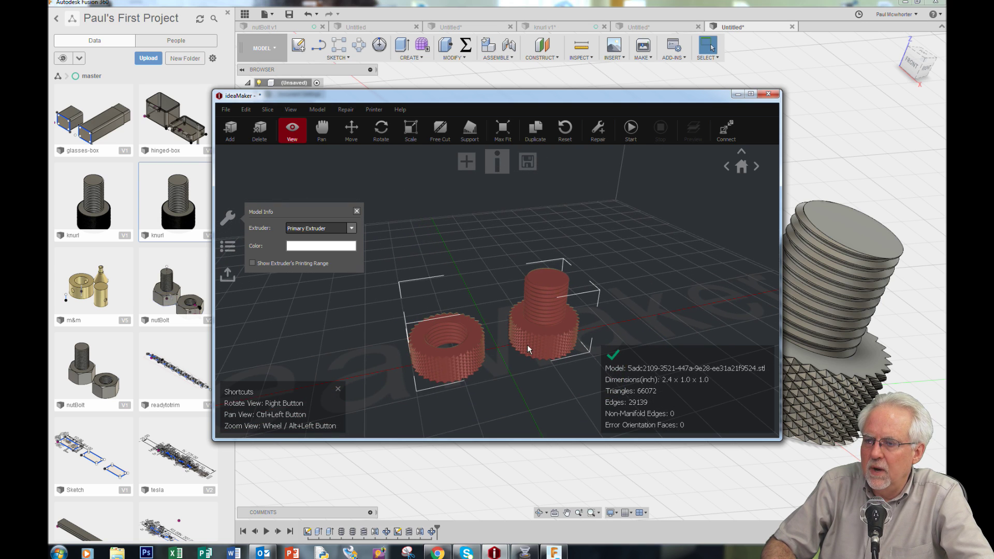
pyautogui.click(737, 94)
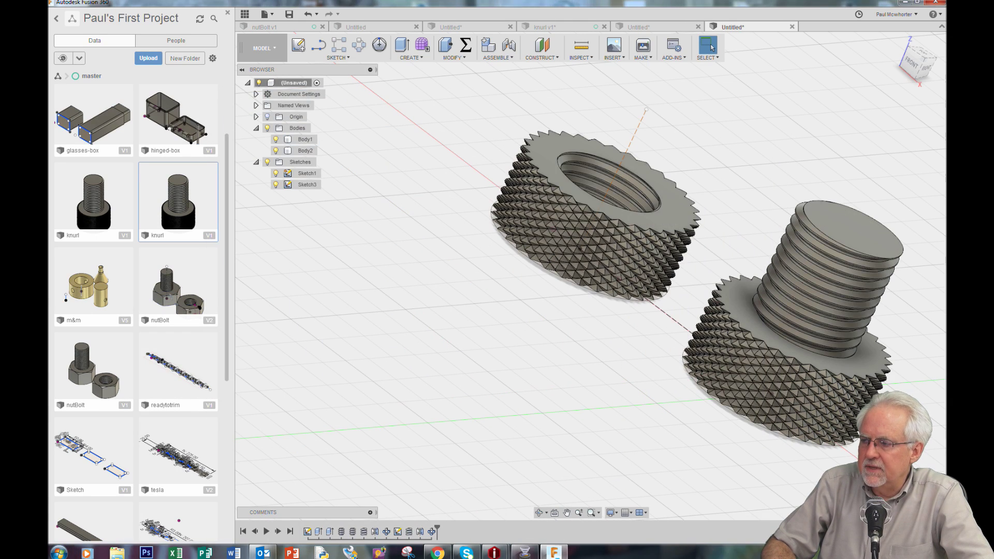